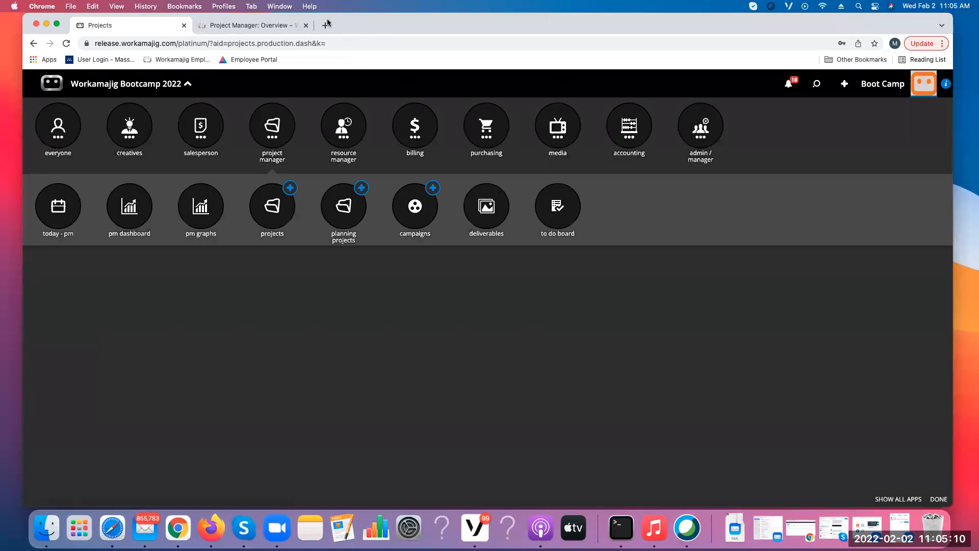
- Review the Project Manager: Overview support article, covering its Navigation, Menu Items and Training sections
left_click(282, 25)
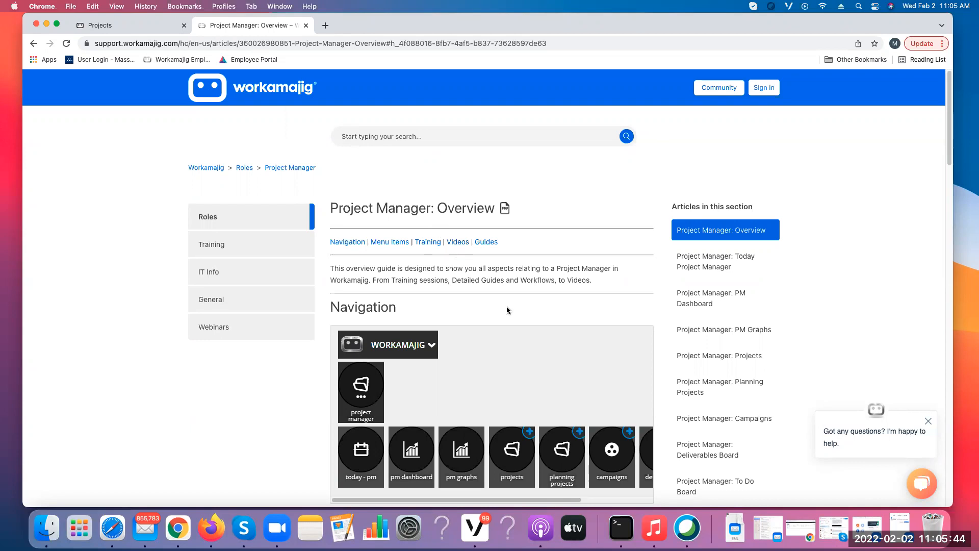
scroll(506, 310, "down", 2)
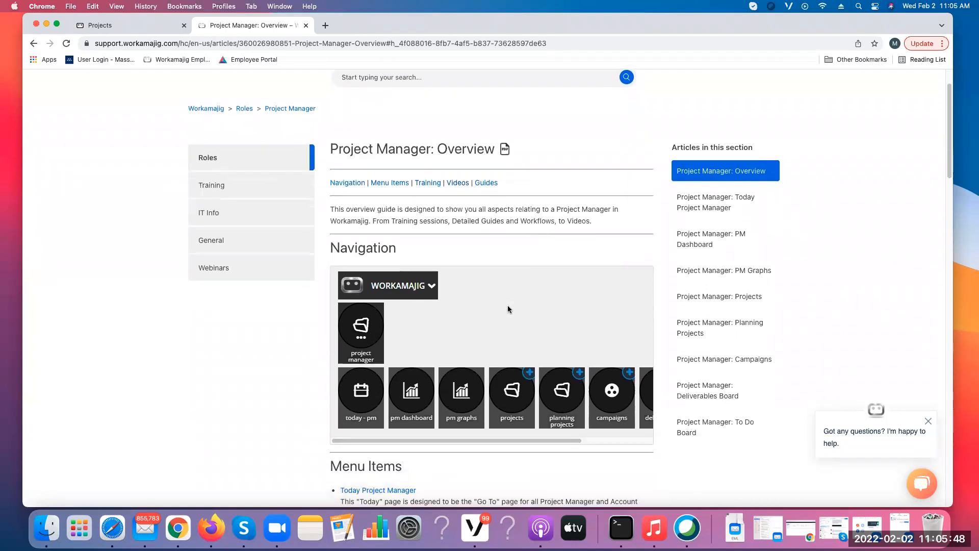
scroll(558, 314, "down", 2)
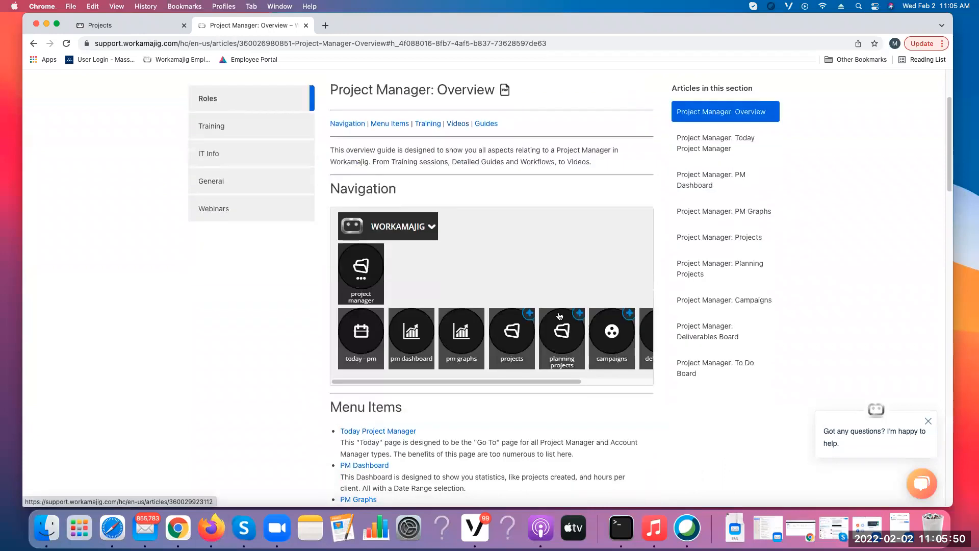
scroll(559, 316, "down", 6)
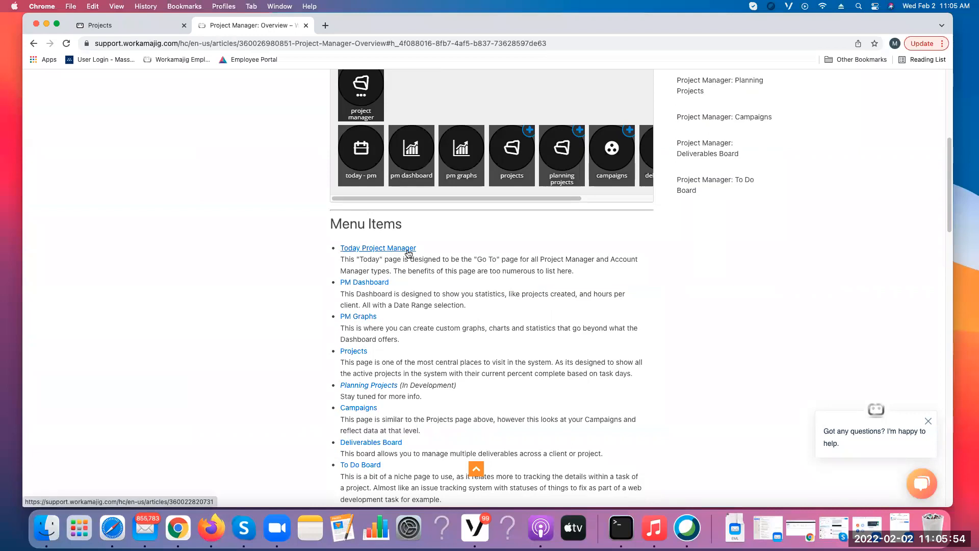
scroll(463, 336, "down", 4)
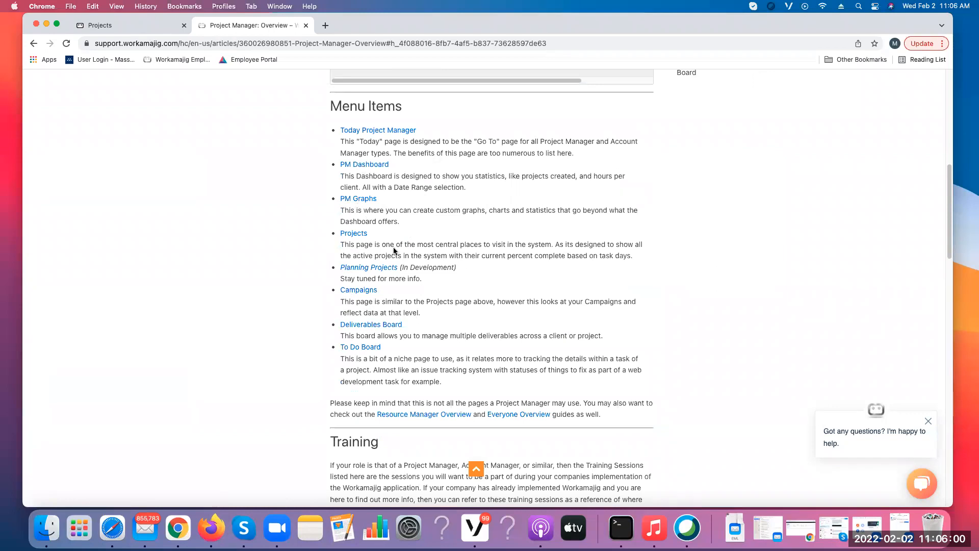
scroll(455, 352, "down", 3)
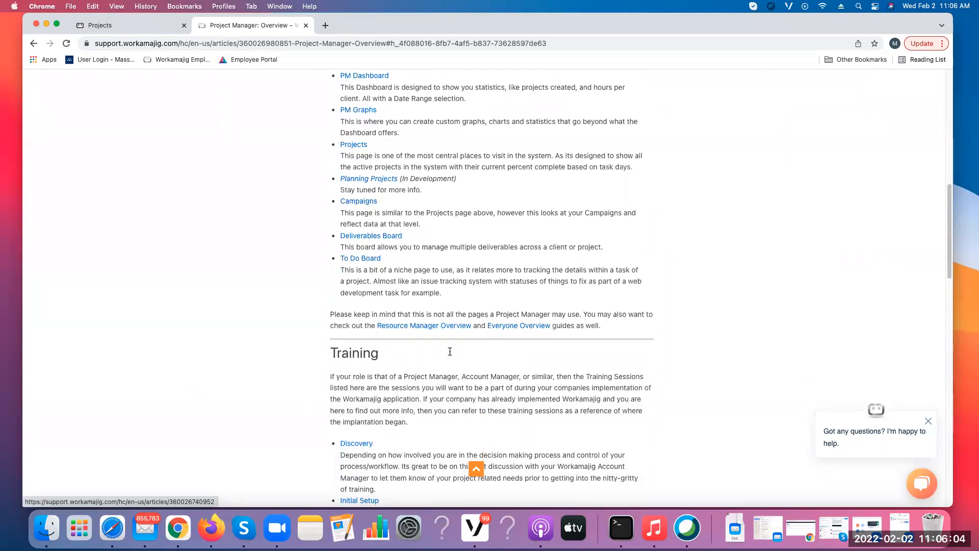
scroll(438, 352, "down", 5)
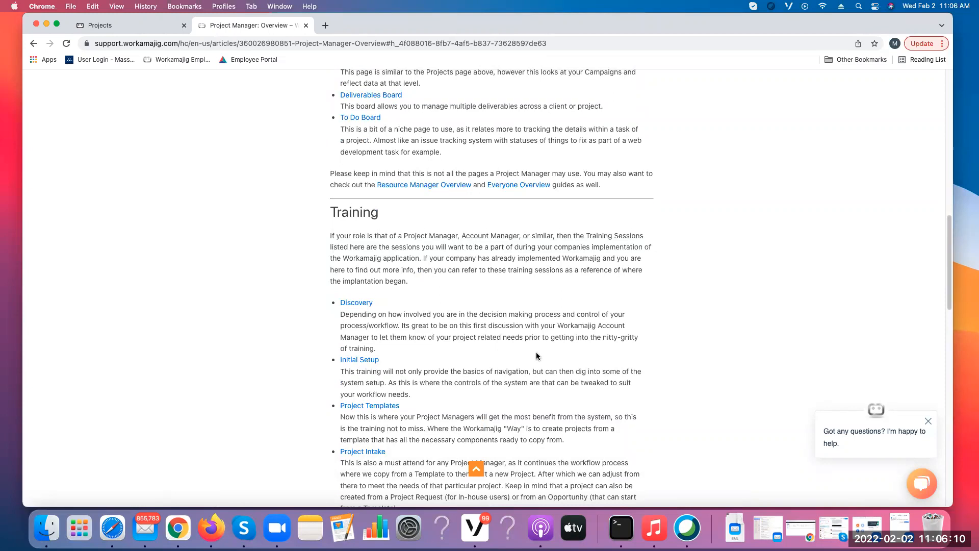
scroll(536, 352, "down", 1)
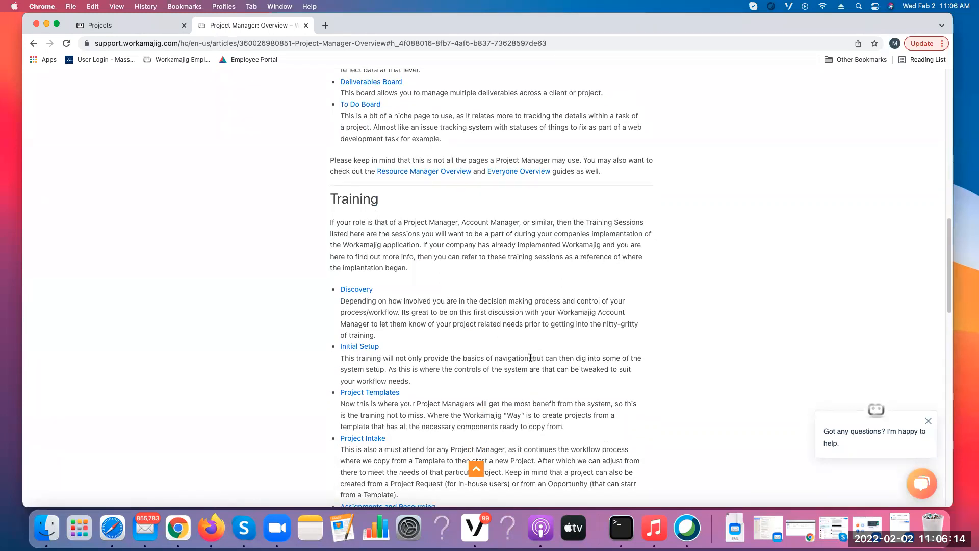
scroll(530, 359, "down", 3)
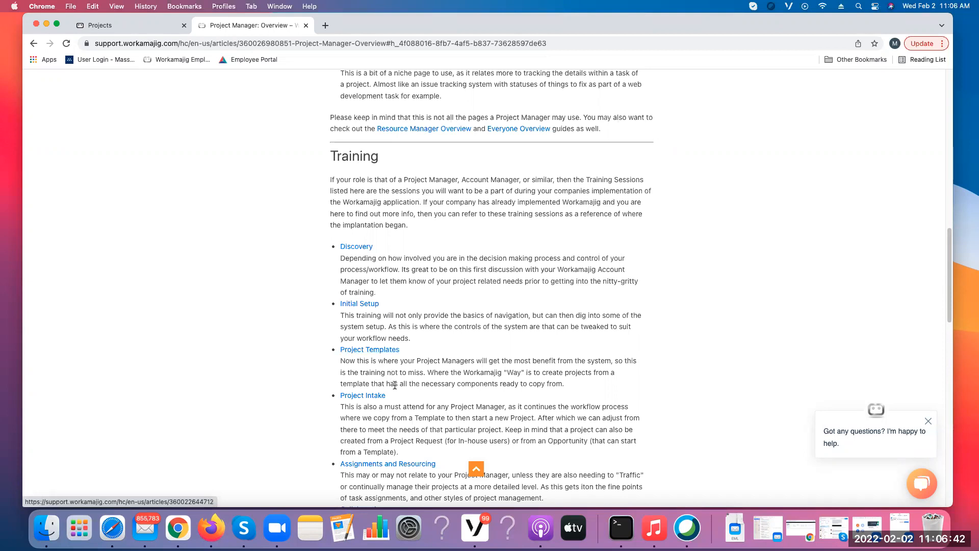
scroll(397, 388, "down", 5)
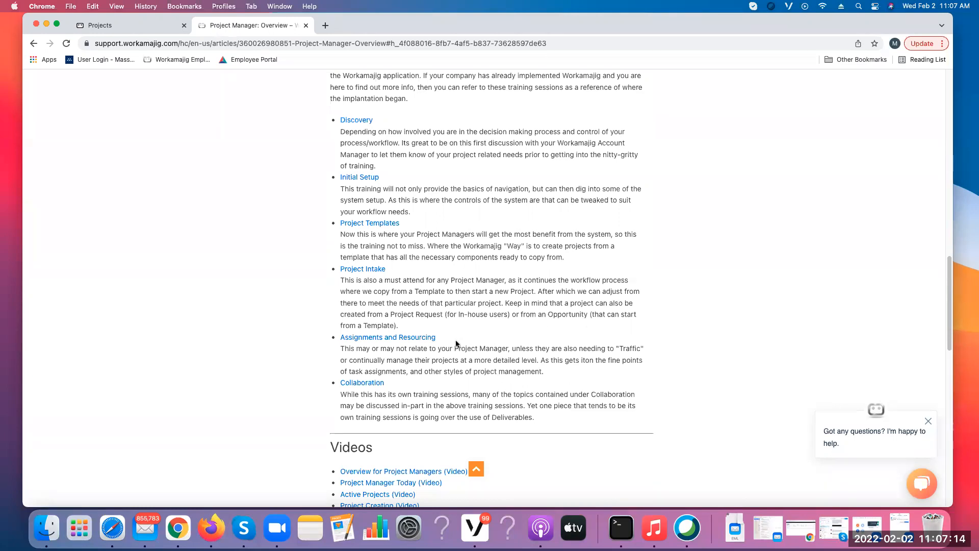
scroll(455, 337, "up", 3)
scroll(454, 336, "up", 15)
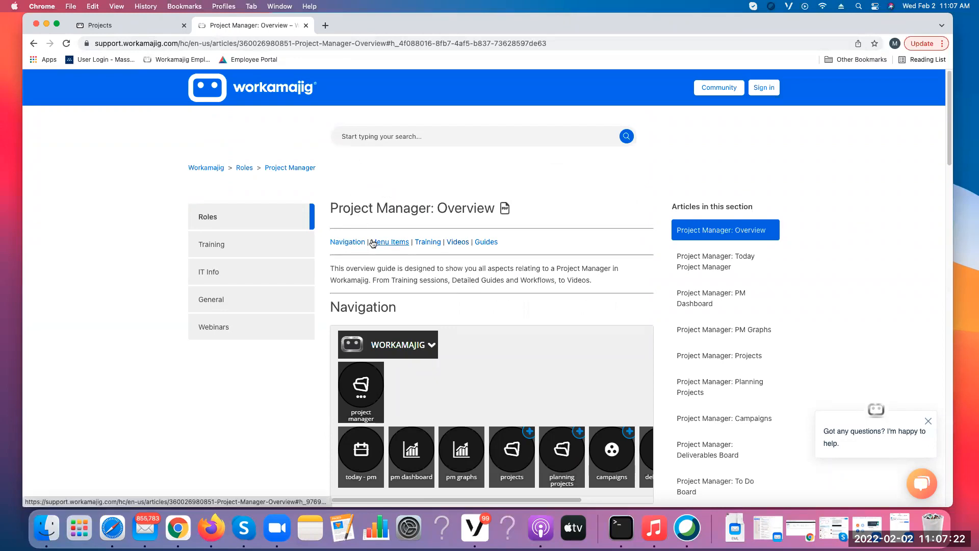
- Return to Workamajig, open the project manager's Projects list and start adding a new project
left_click(148, 25)
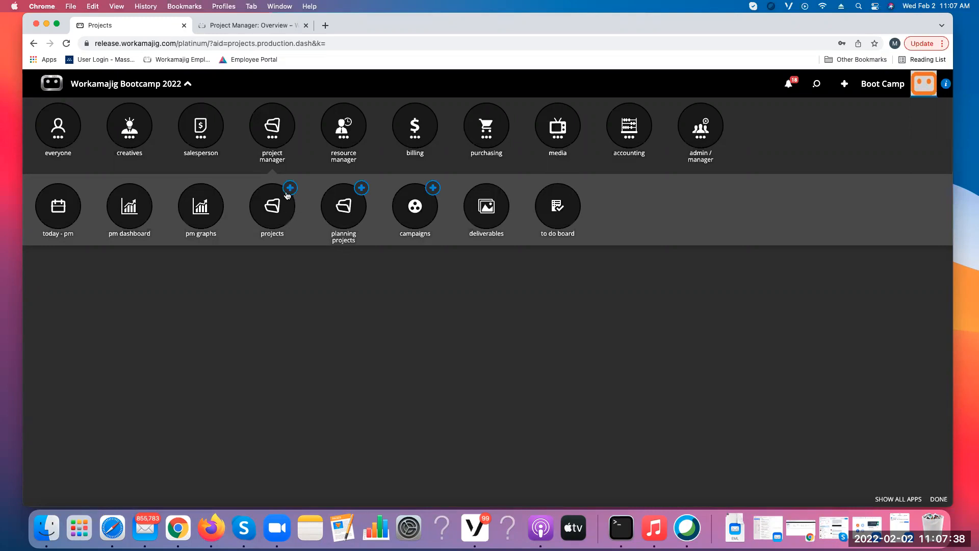
left_click(270, 221)
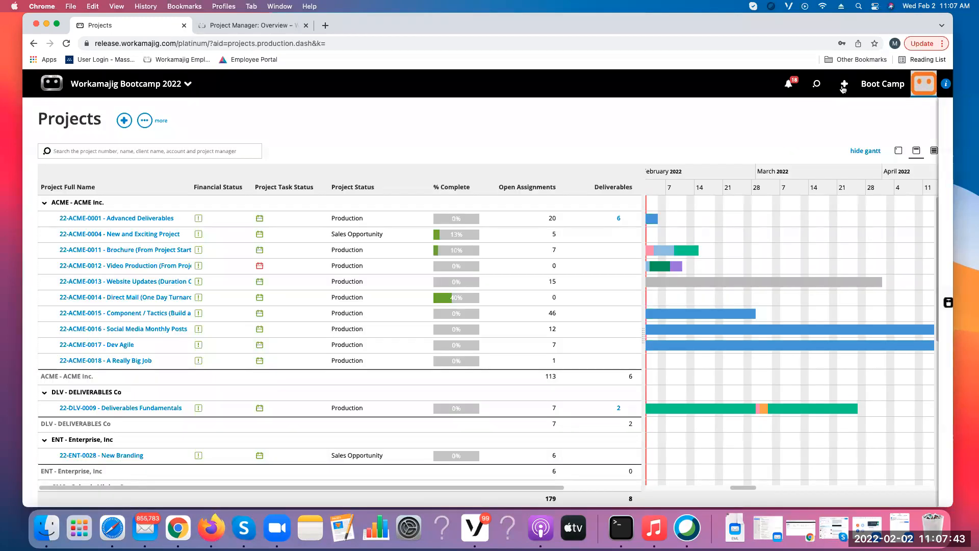
left_click(844, 86)
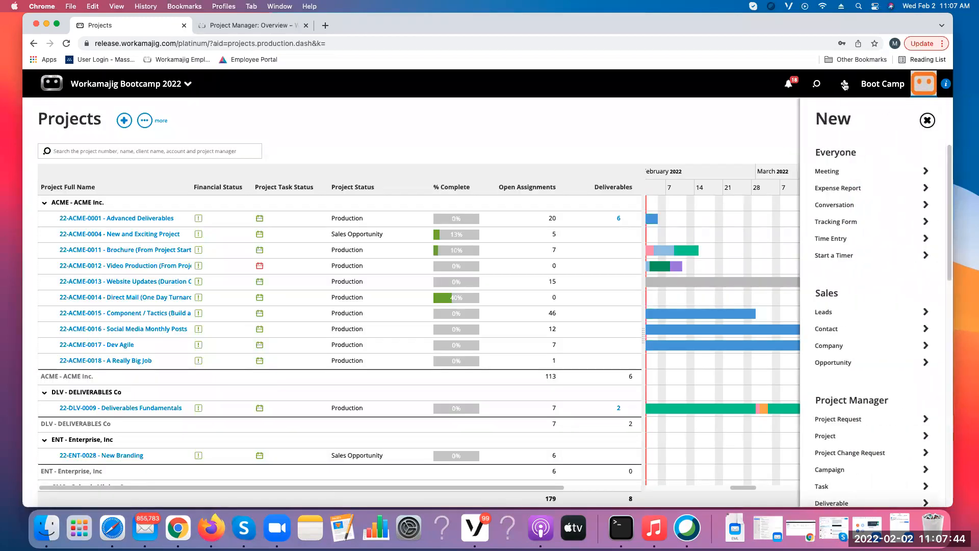
scroll(862, 318, "down", 2)
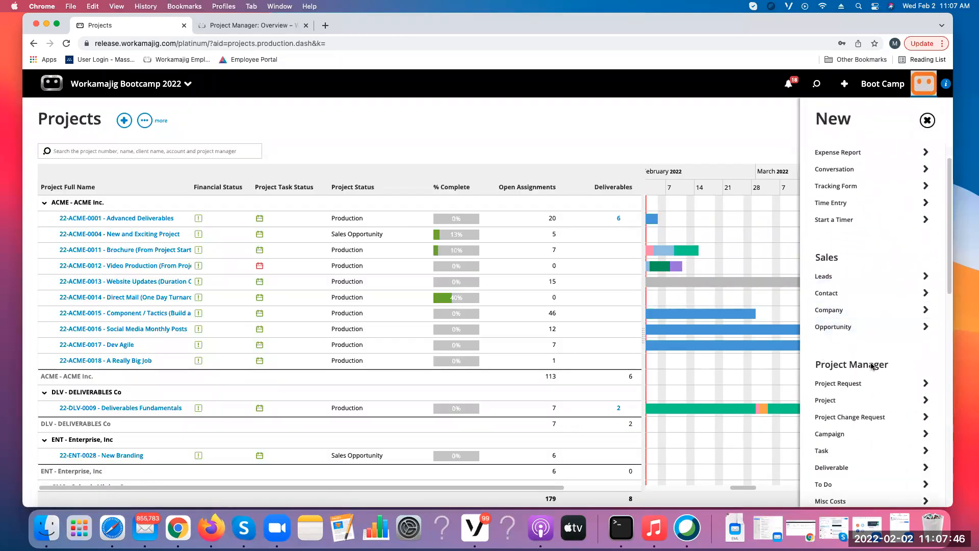
left_click(826, 401)
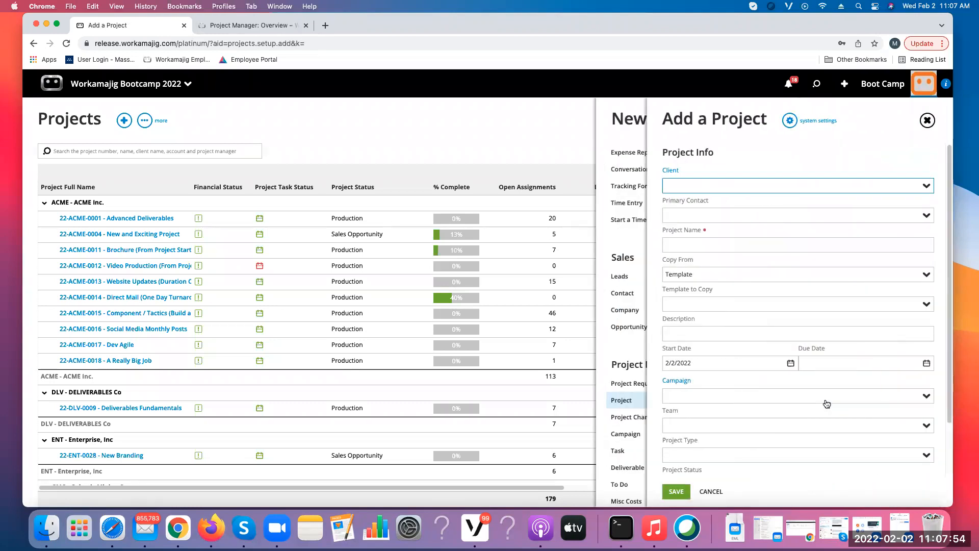
- Choose MSFT-Microsoft, Inc. as the client and name the project "Logo Test project"
type("mic")
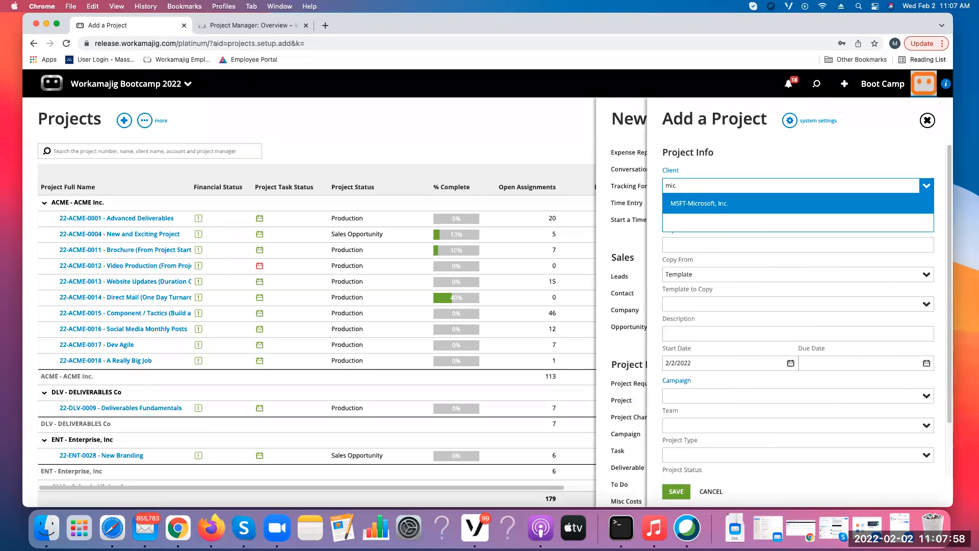
left_click(734, 205)
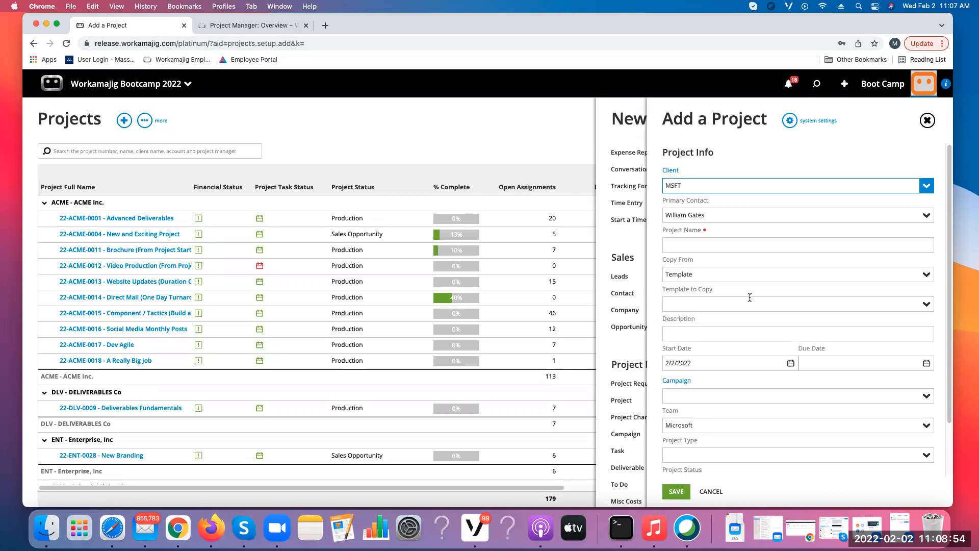
left_click(684, 241)
type("Logo Test")
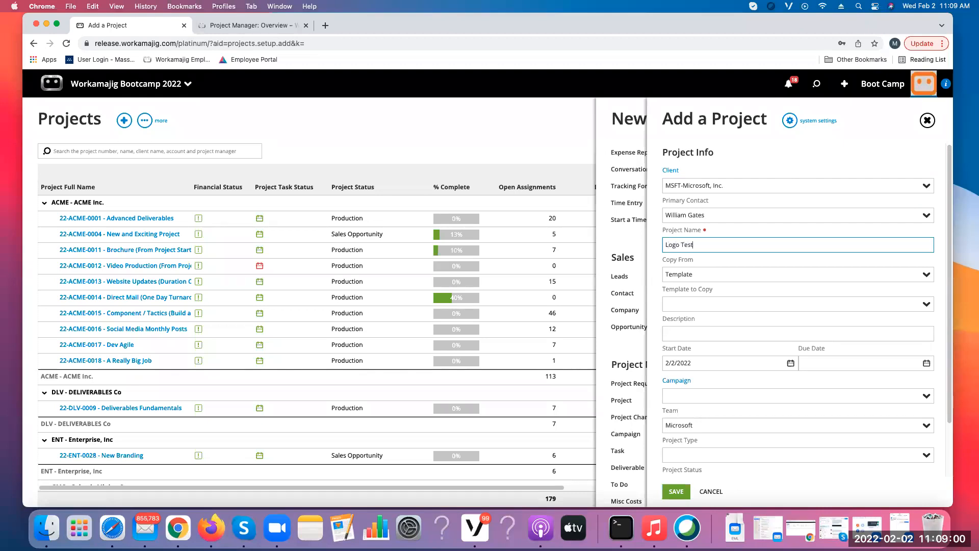
type(" project")
- Set the project to copy from a Template and choose Logo as the template to copy
left_click(928, 276)
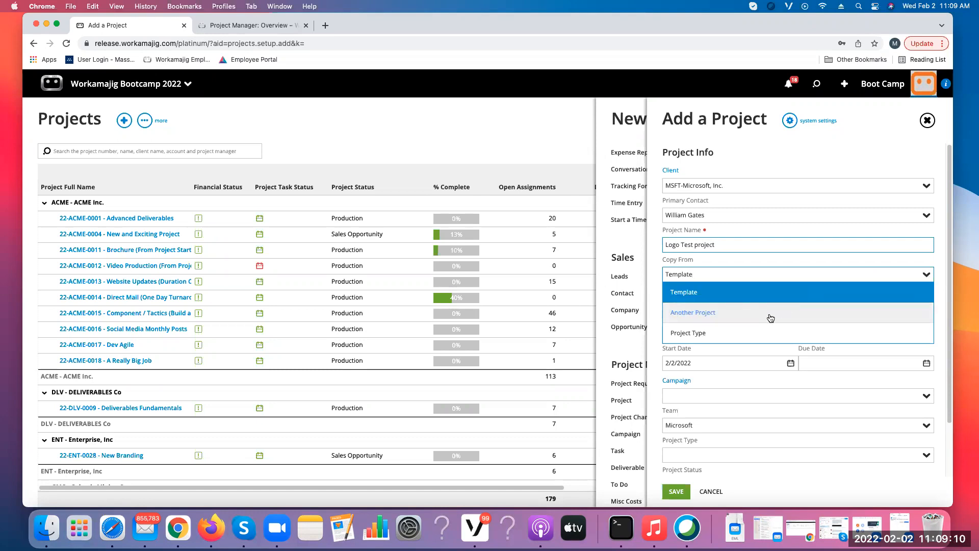
left_click(827, 302)
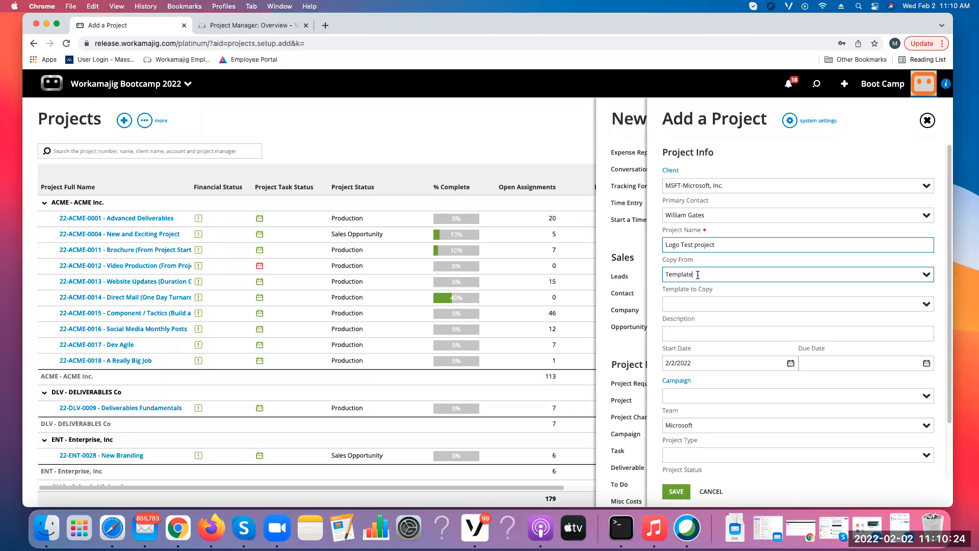
left_click(716, 304)
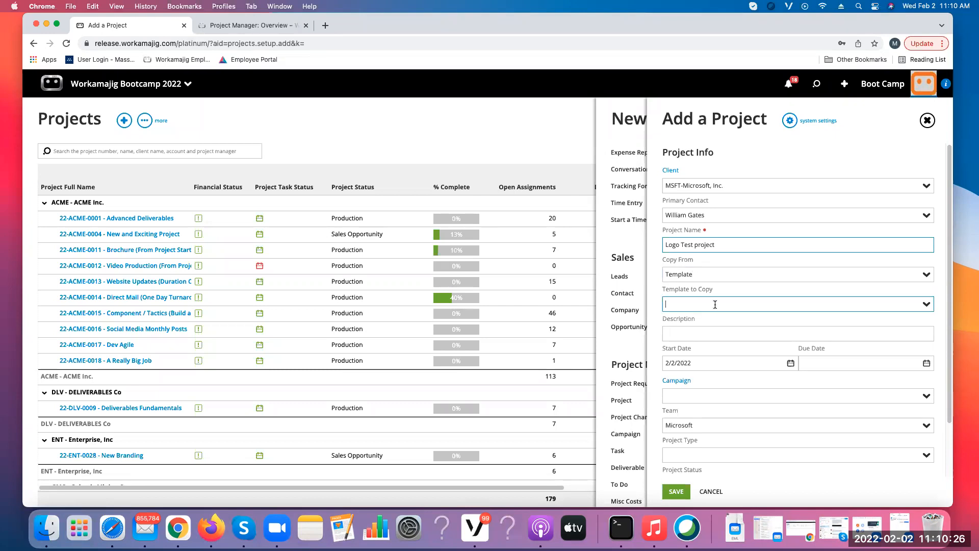
left_click(925, 305)
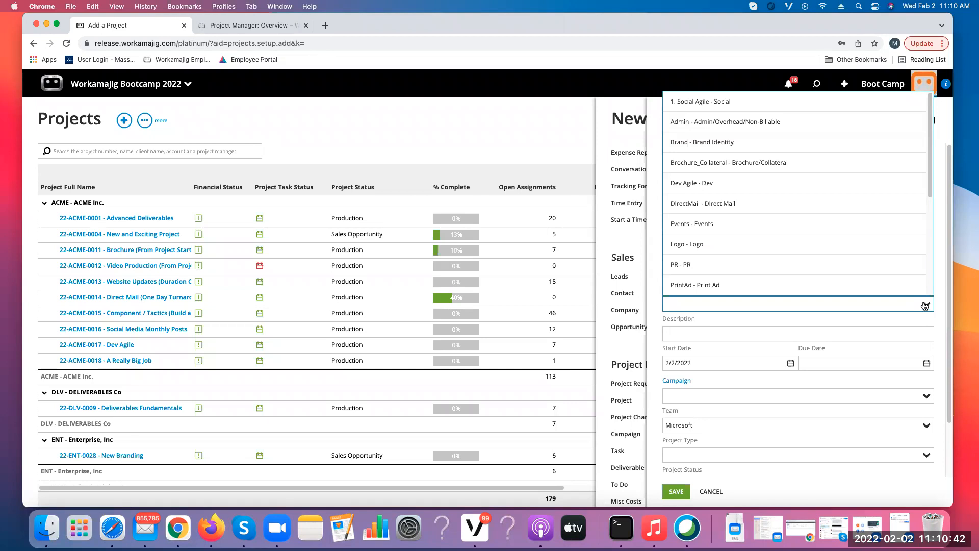
left_click(714, 247)
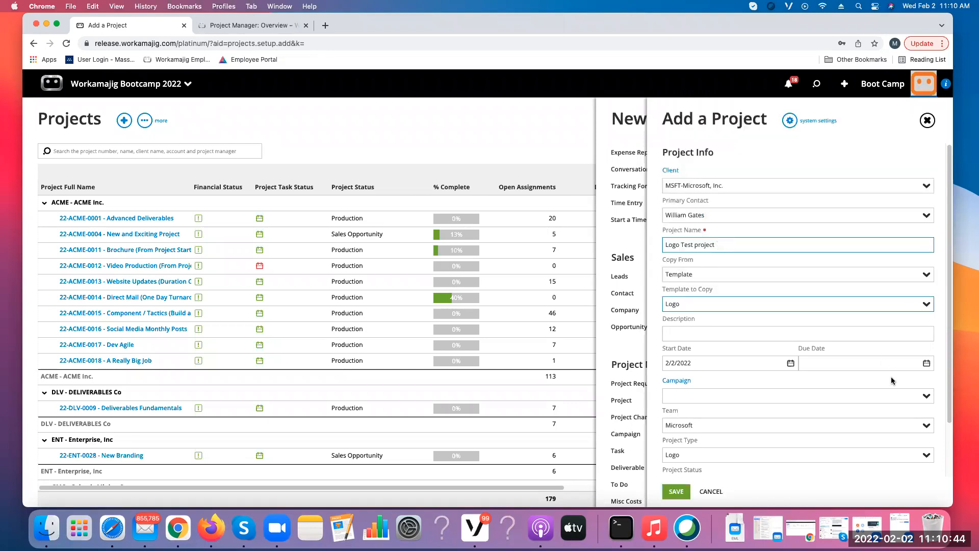
left_click(719, 335)
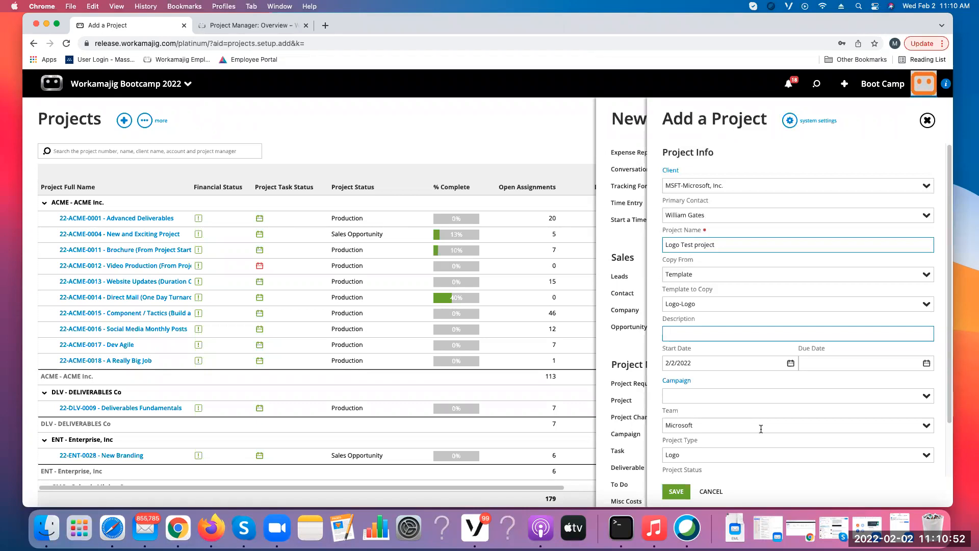
- Clear the project's team and select Microsoft as the team again
left_click_drag(947, 352, 937, 422)
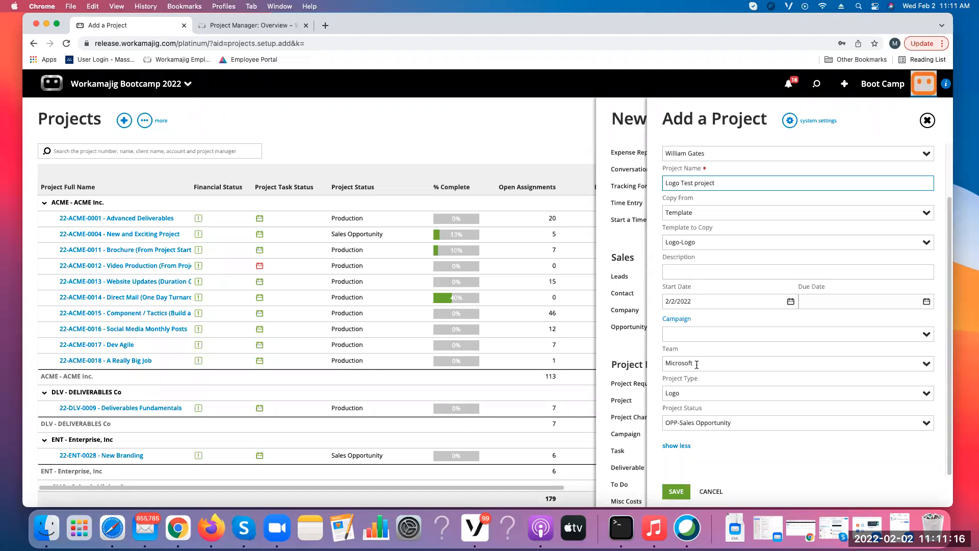
left_click(927, 364)
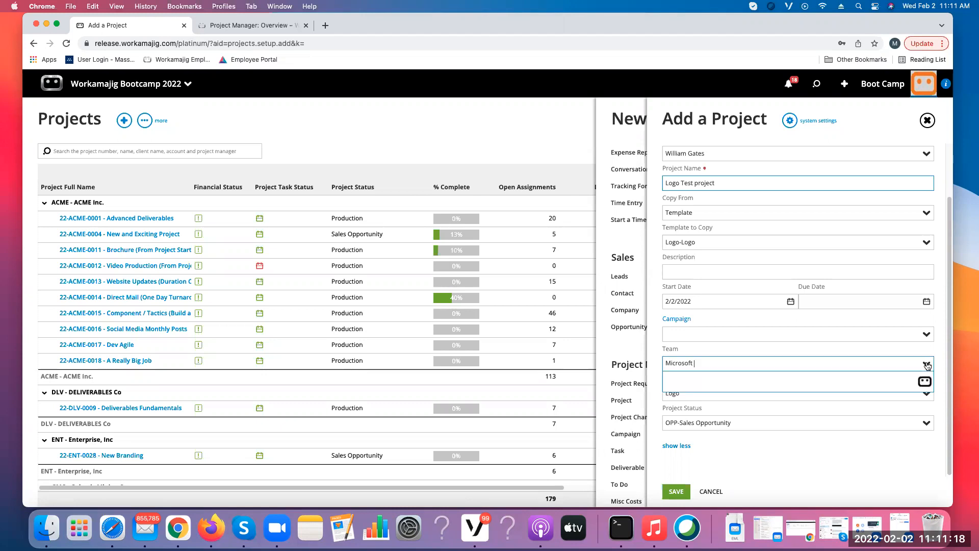
left_click_drag(699, 364, 657, 366)
key("BackSpace")
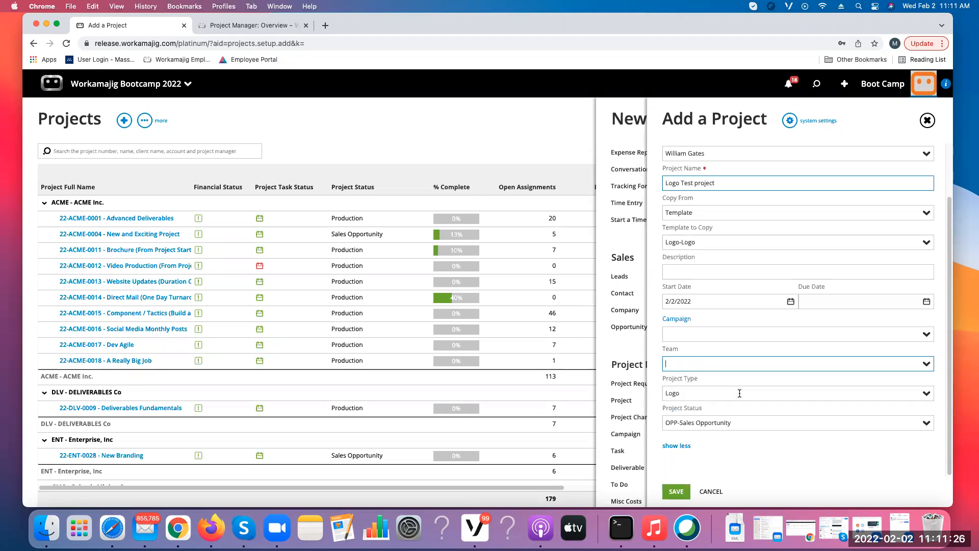
type("mi")
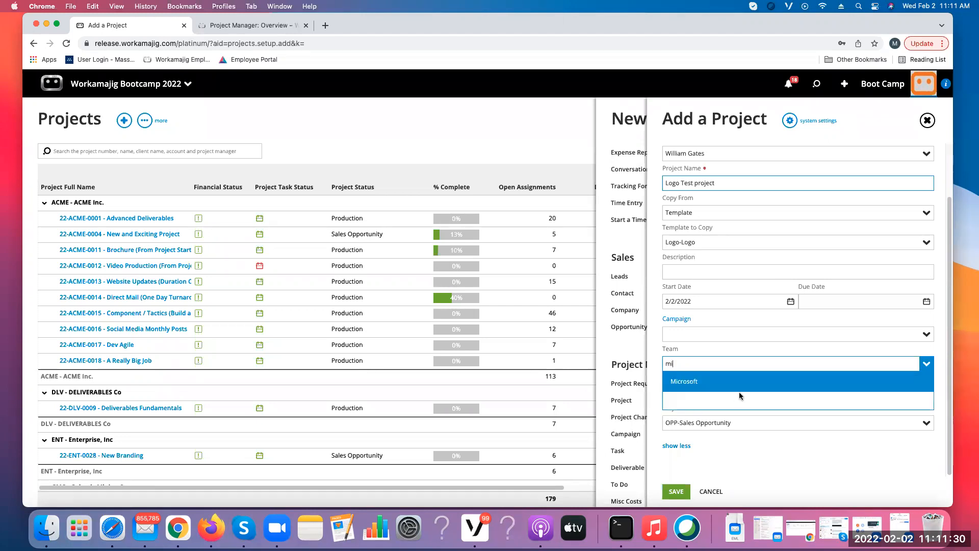
left_click(688, 383)
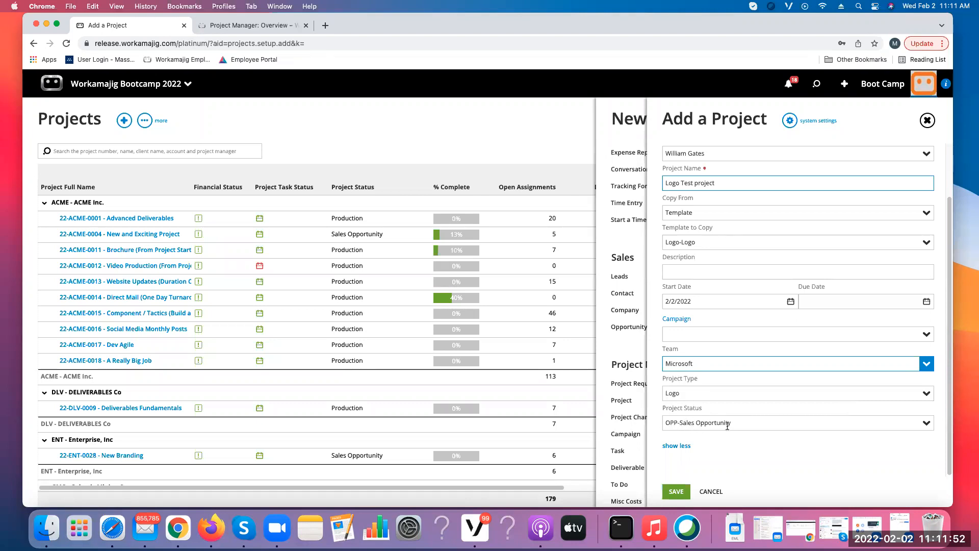
- Set the new project's status to Pending
left_click(926, 425)
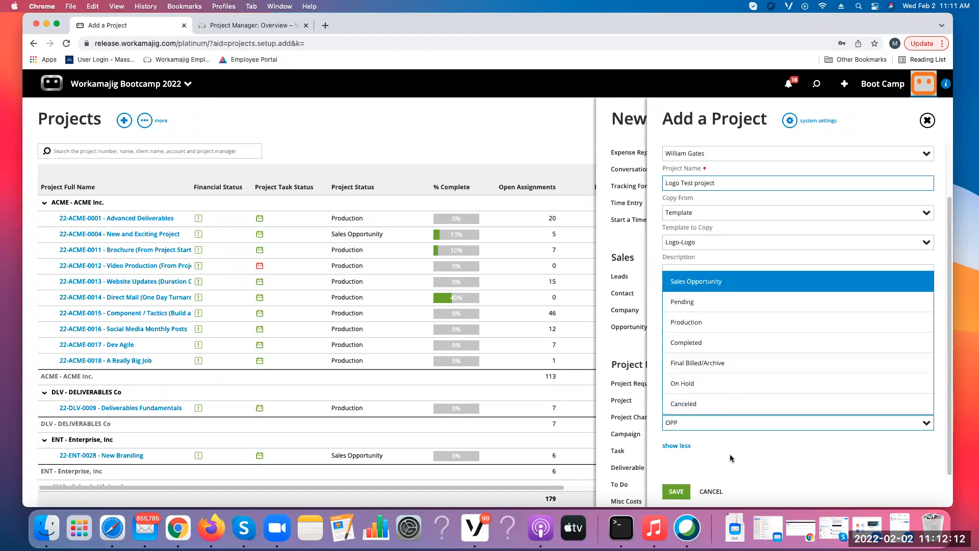
key("Return")
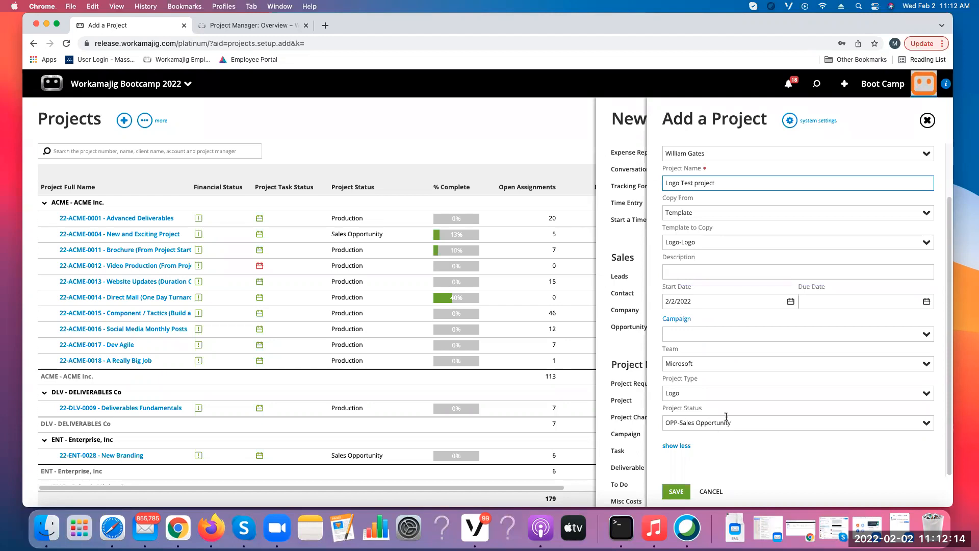
left_click(924, 427)
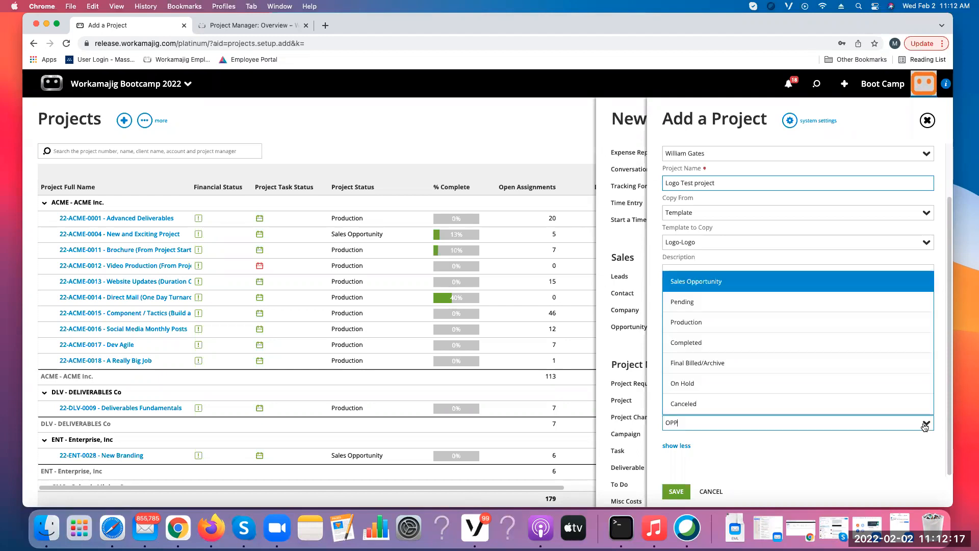
left_click(693, 302)
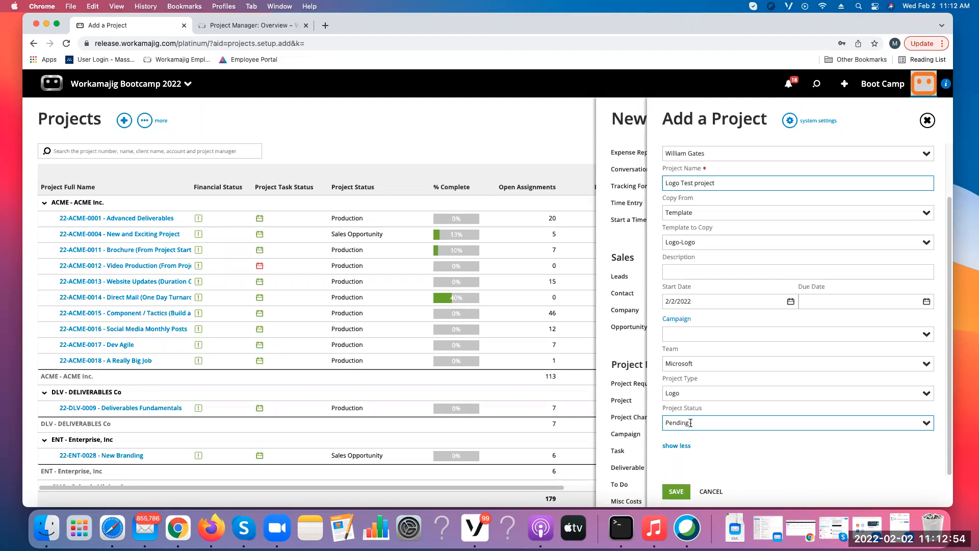
- Review the available project statuses, keep Pending, and save the new project
left_click(924, 423)
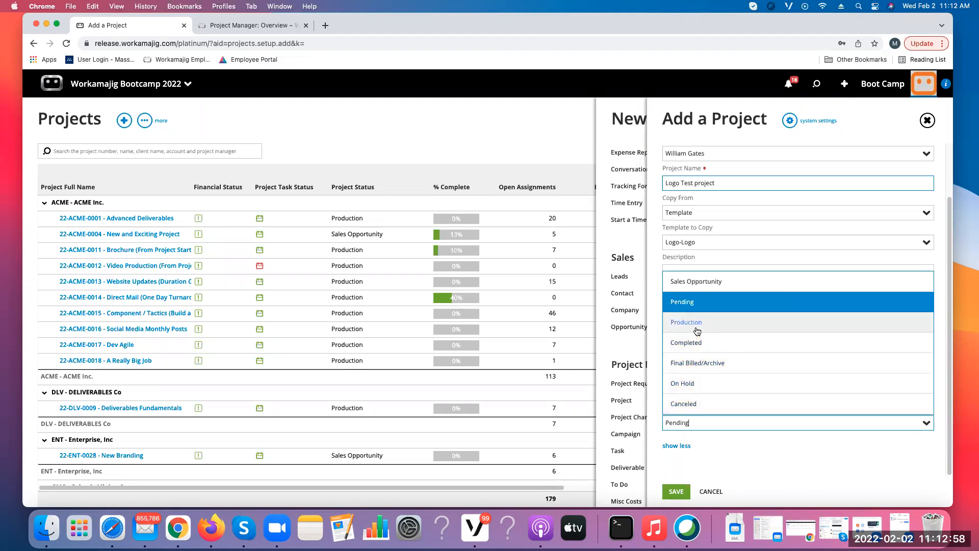
left_click(739, 447)
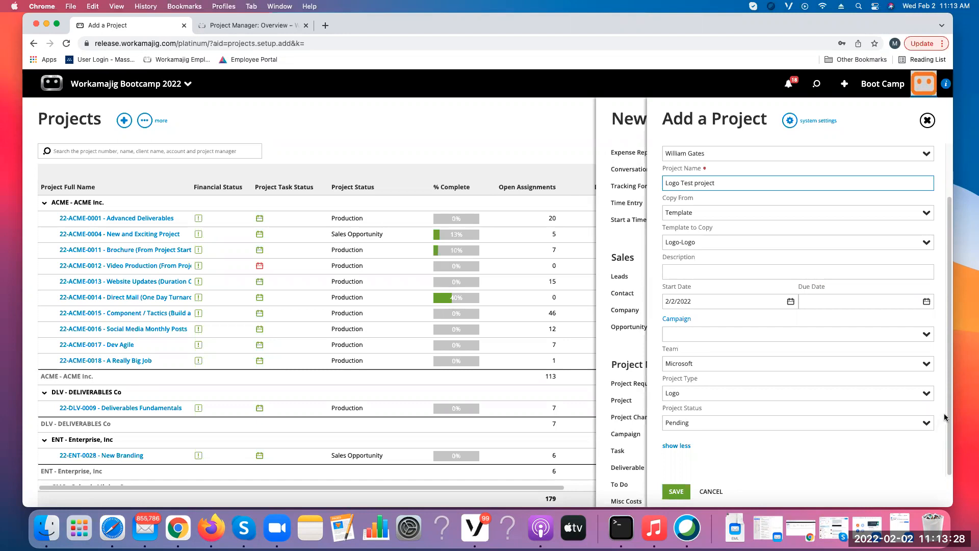
left_click(686, 489)
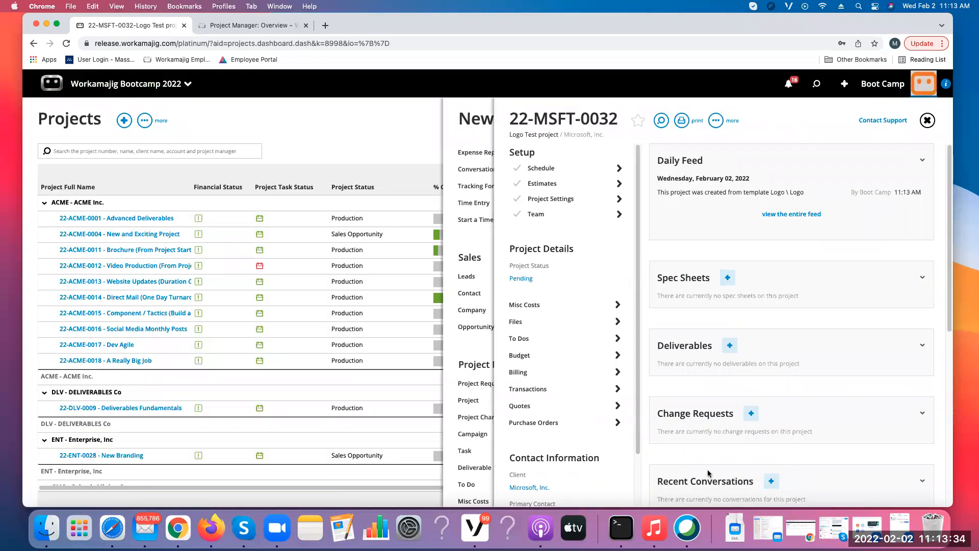
- In the project's settings, set the complete date to 2/7/2022, keep Auto ID Tasks enabled, and save
left_click(578, 199)
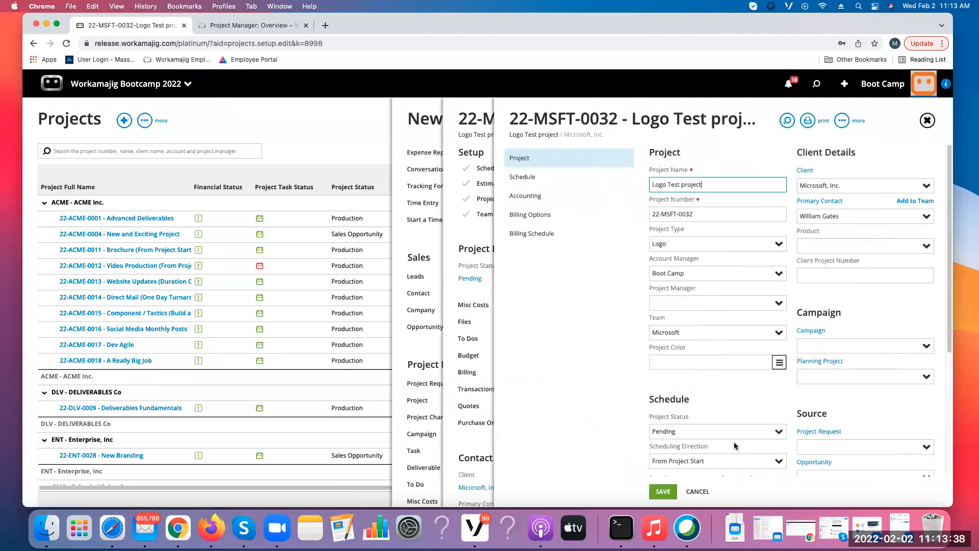
scroll(734, 442, "down", 5)
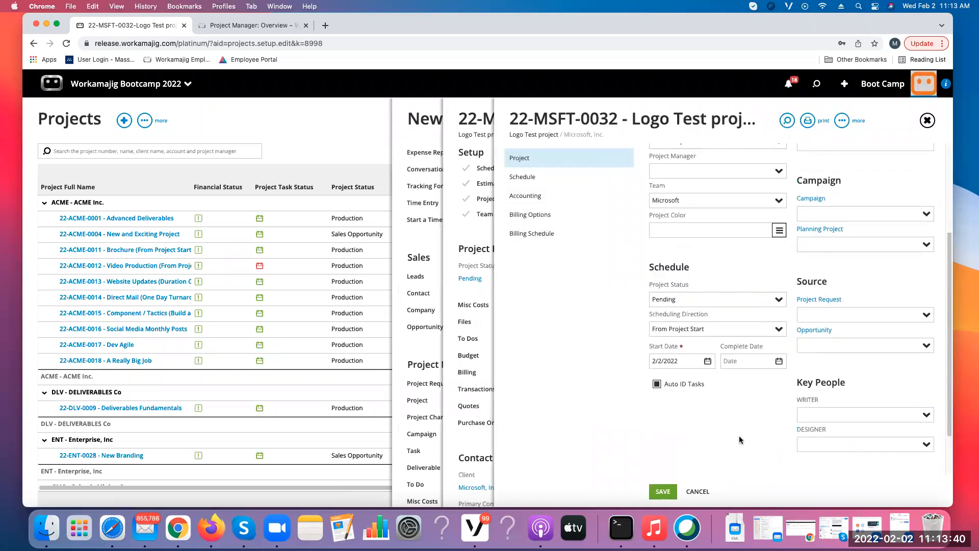
scroll(739, 440, "up", 1)
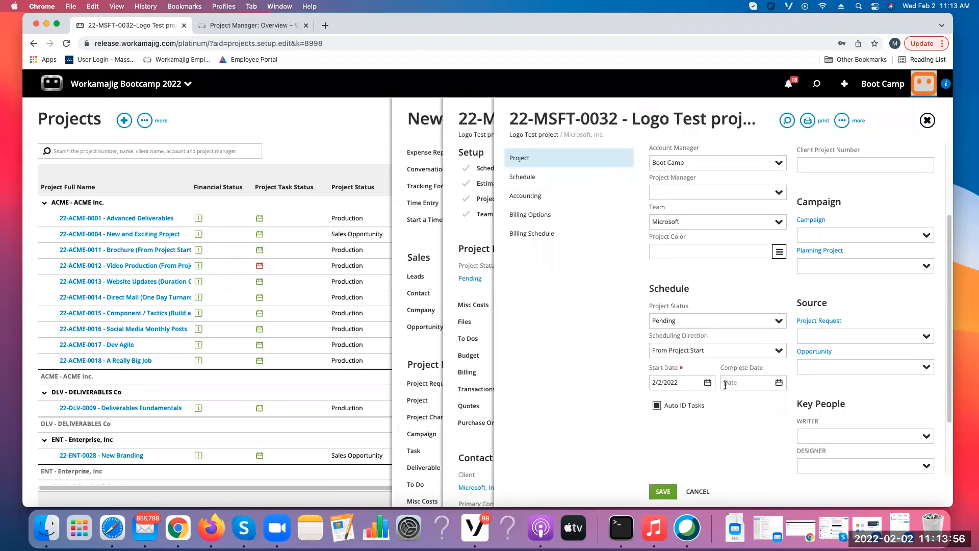
left_click(708, 383)
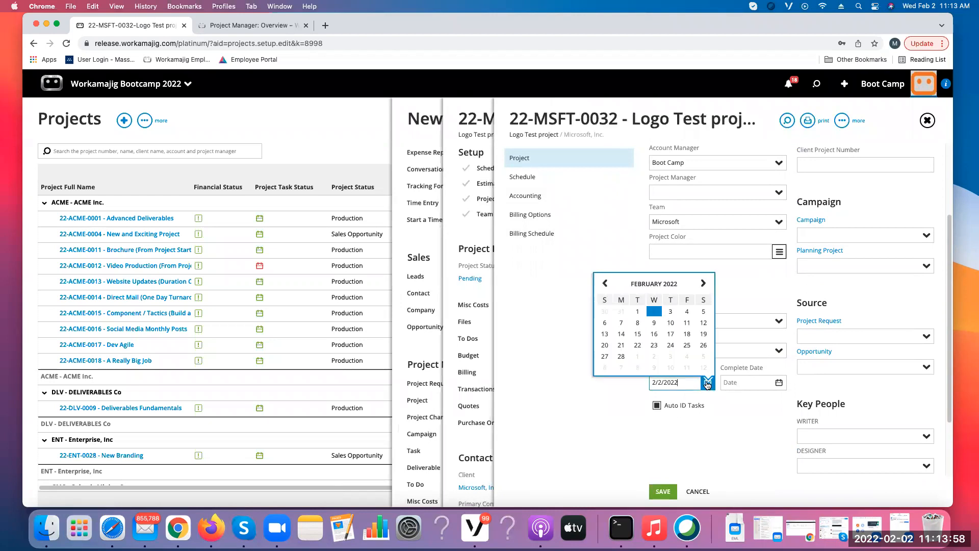
left_click(720, 415)
left_click(779, 382)
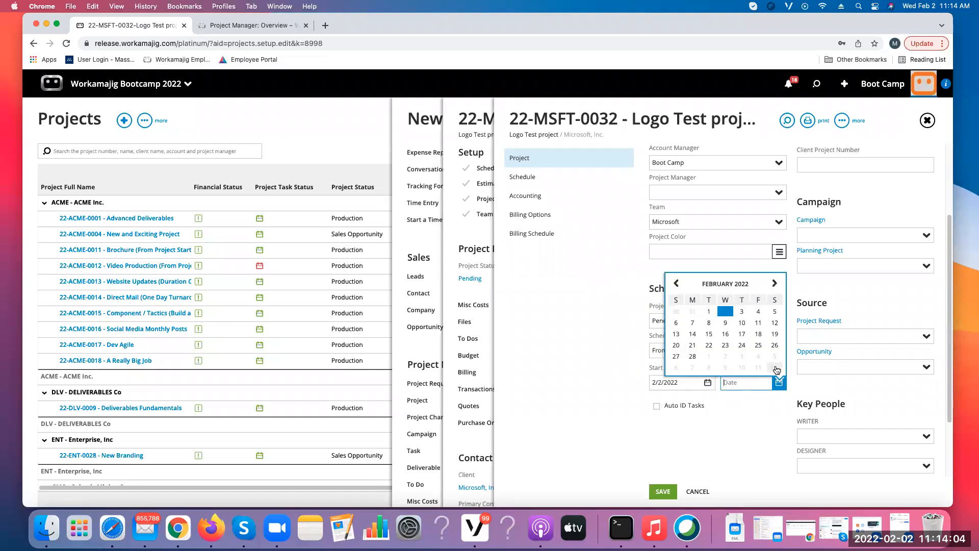
left_click(692, 323)
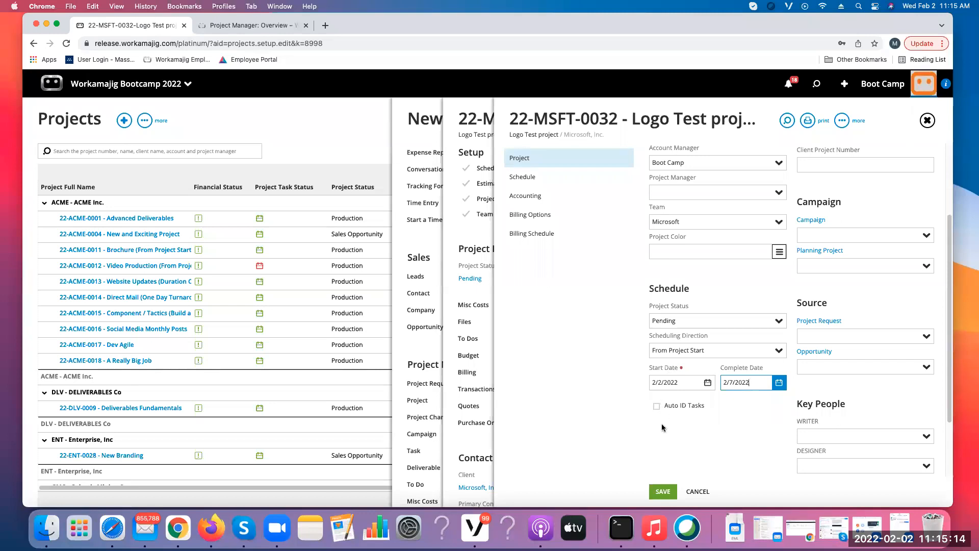
left_click(656, 406)
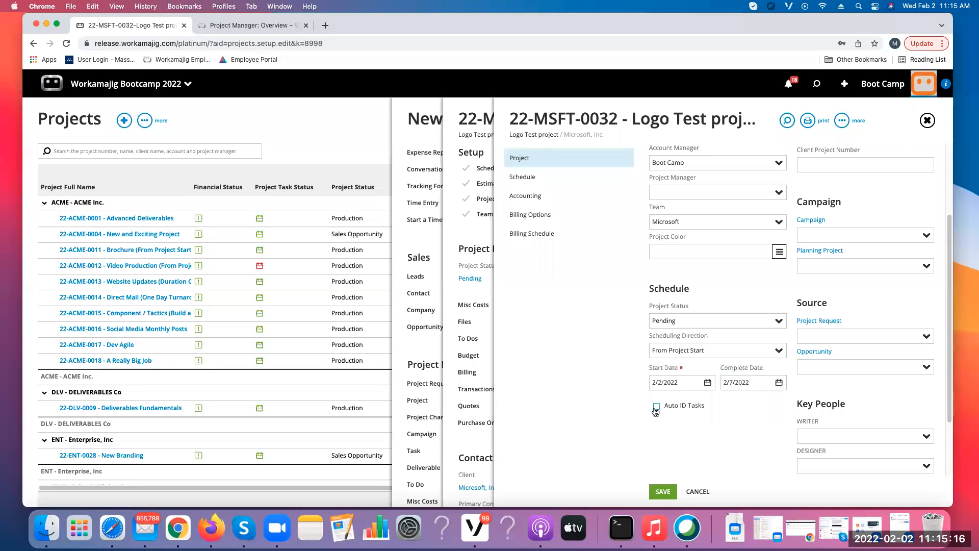
left_click(661, 493)
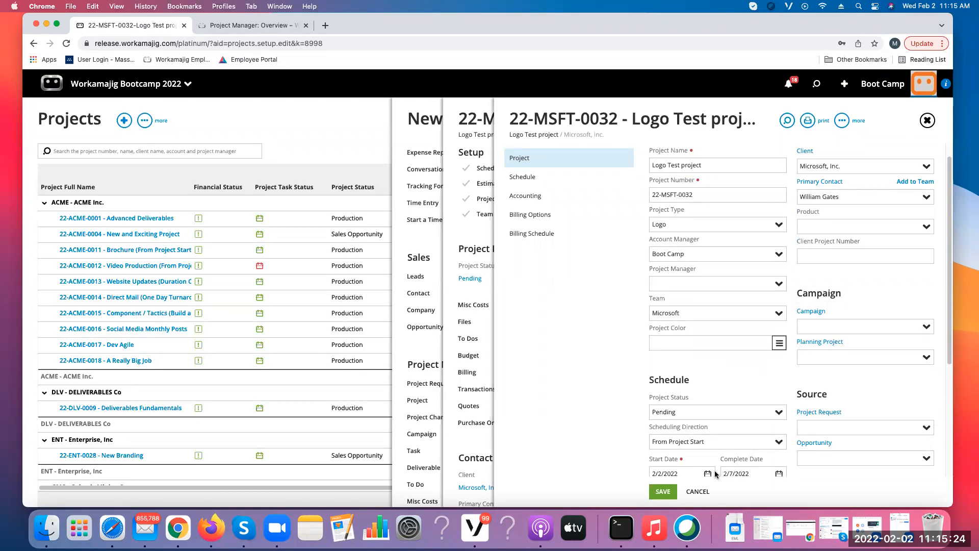
- Review the project settings and look through the people available as project manager without choosing one
scroll(715, 466, "down", 5)
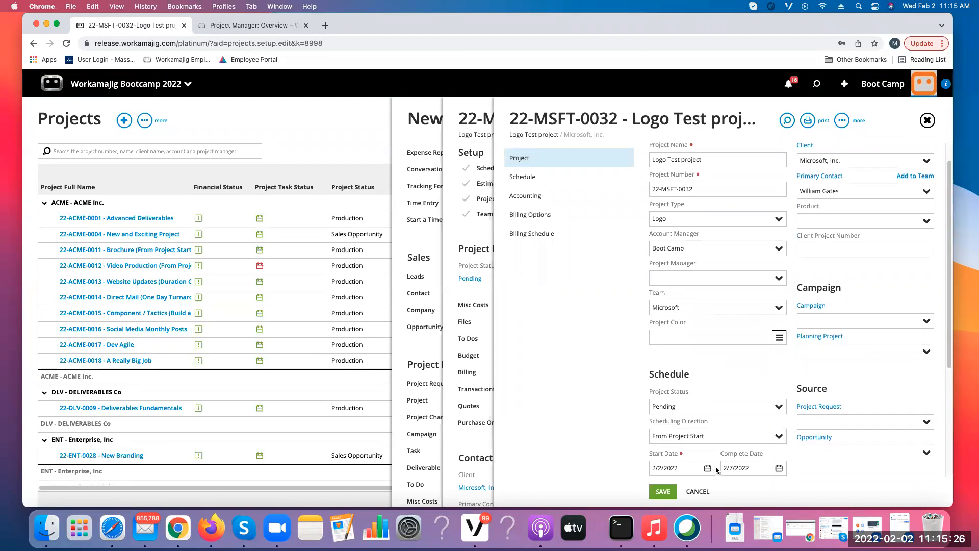
scroll(714, 462, "up", 4)
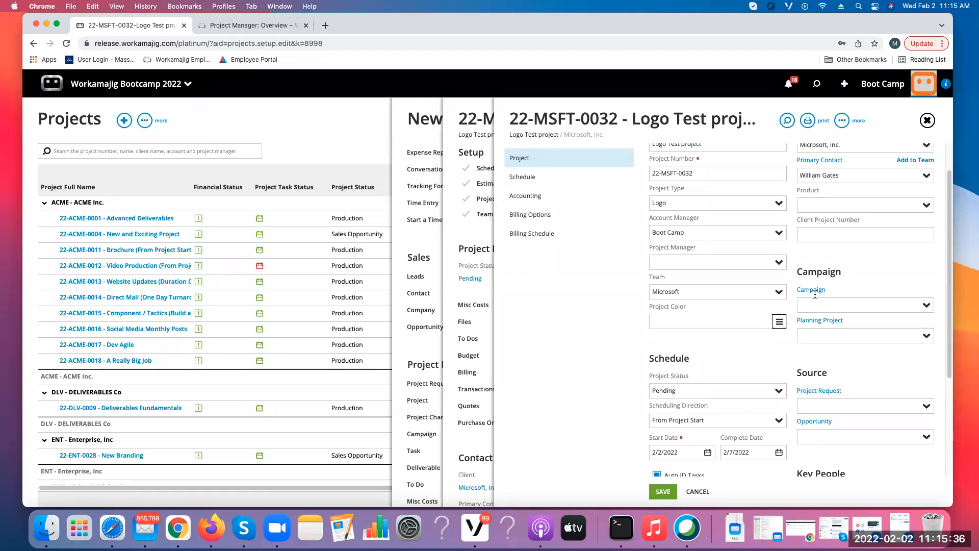
scroll(769, 374, "up", 2)
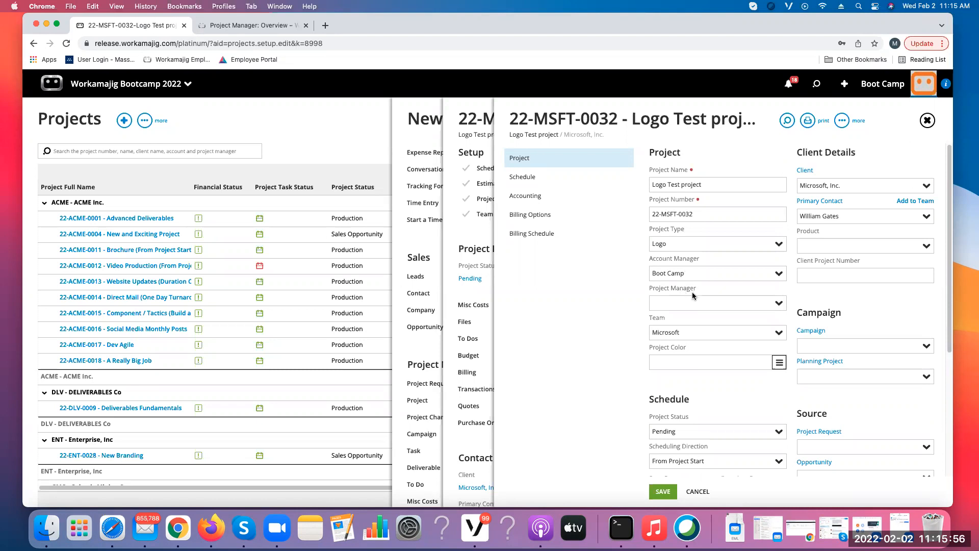
left_click(774, 304)
scroll(774, 204, "down", 3)
scroll(775, 214, "down", 3)
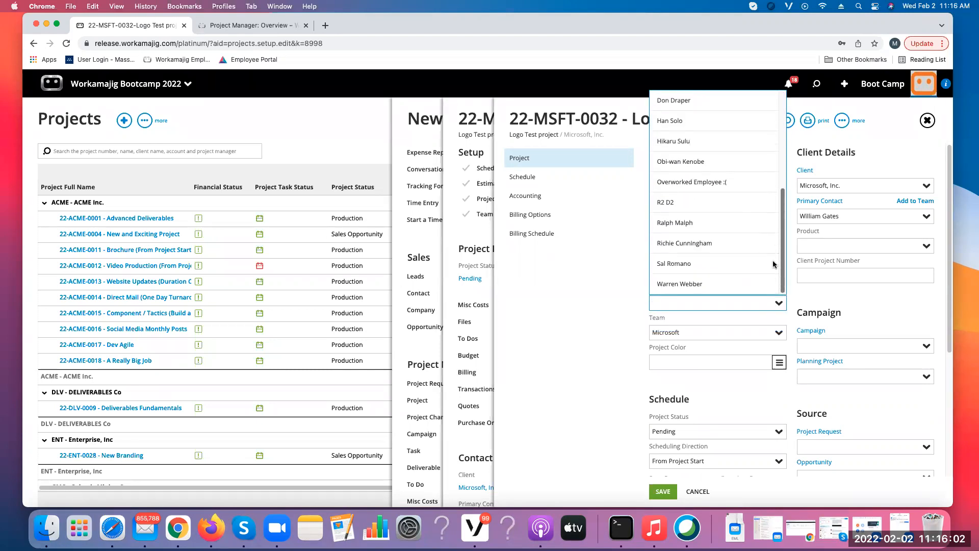
scroll(772, 236, "up", 5)
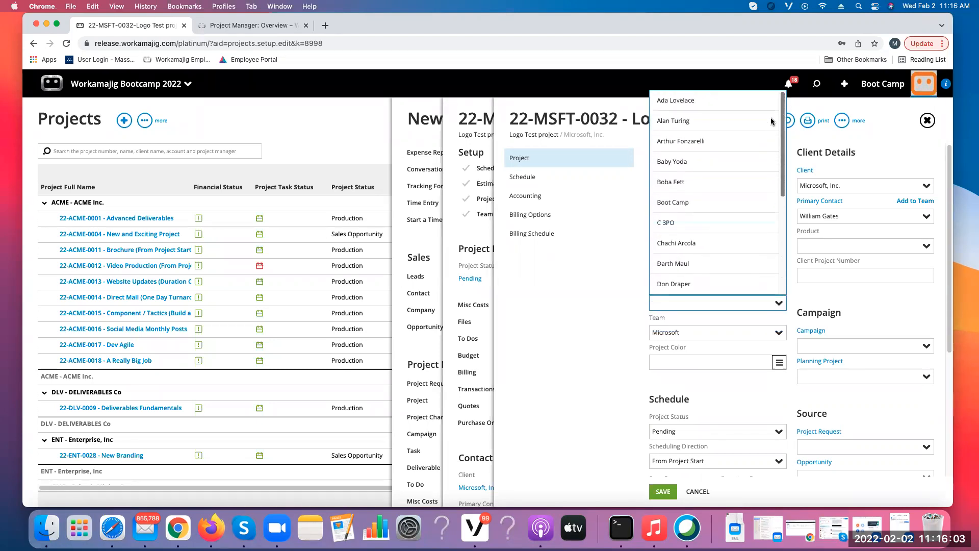
left_click(609, 283)
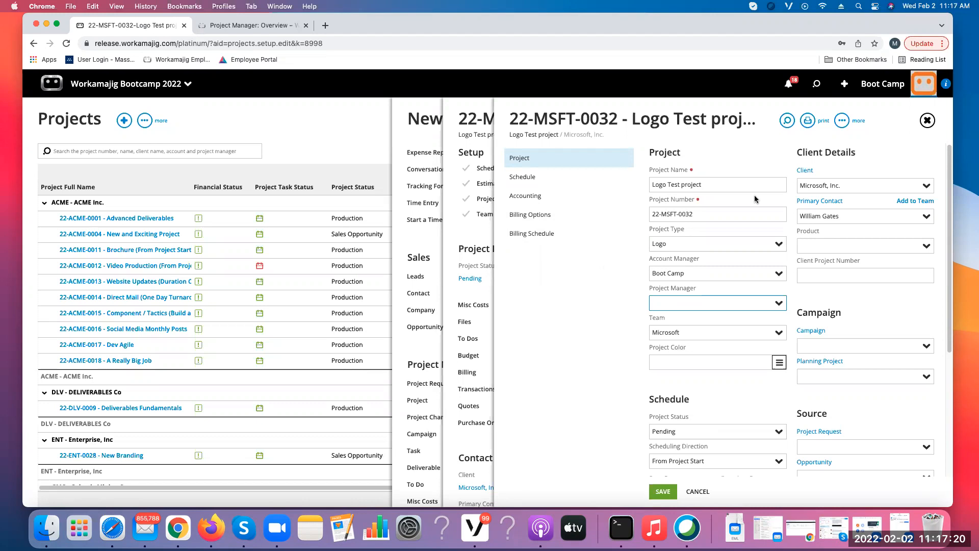
- Open the project's schedule and view its task-copying list, task details and Gantt chart, leaving only the task details shown
left_click(926, 121)
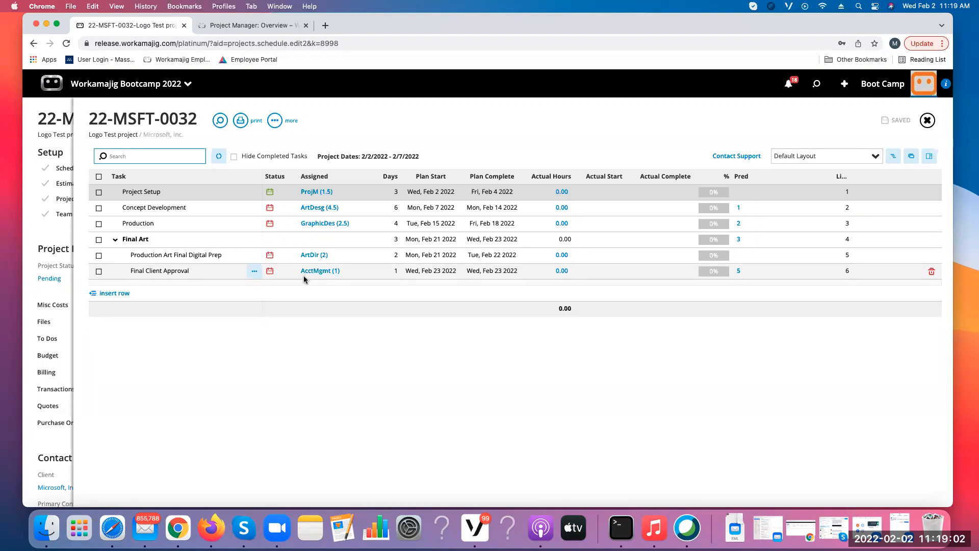
left_click(912, 156)
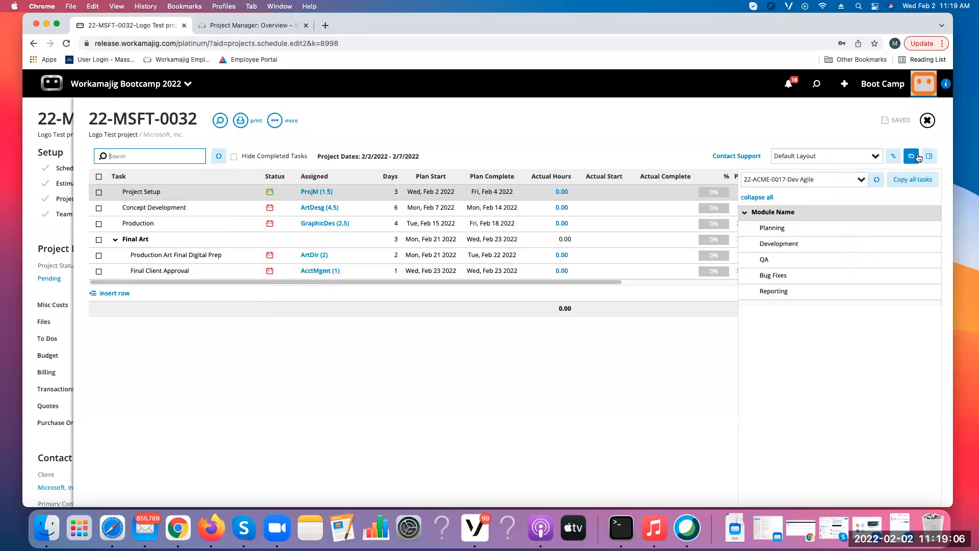
left_click(931, 156)
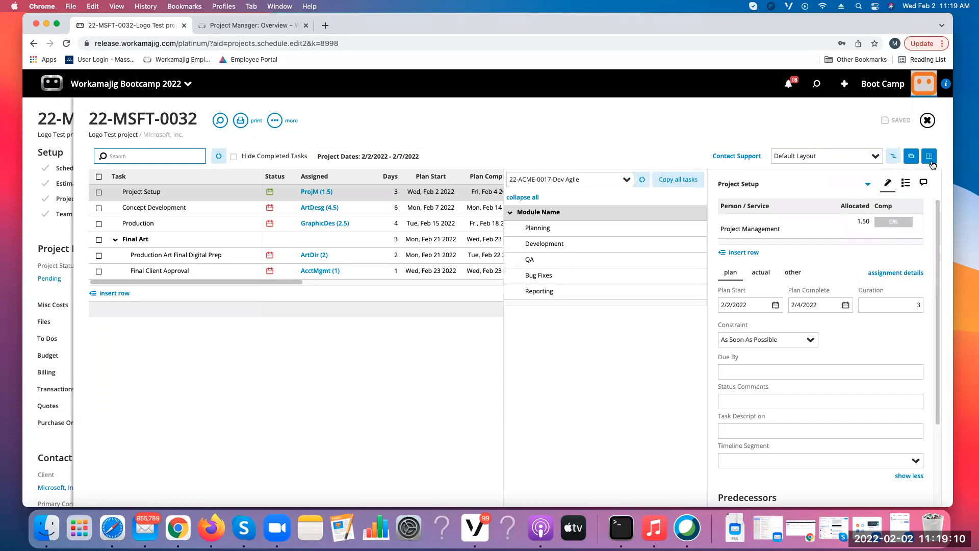
left_click(893, 157)
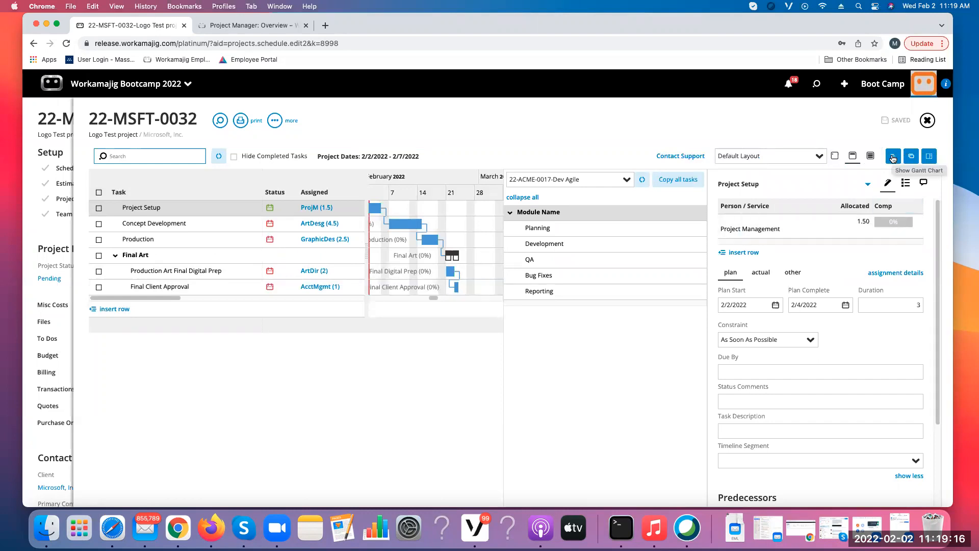
left_click(893, 157)
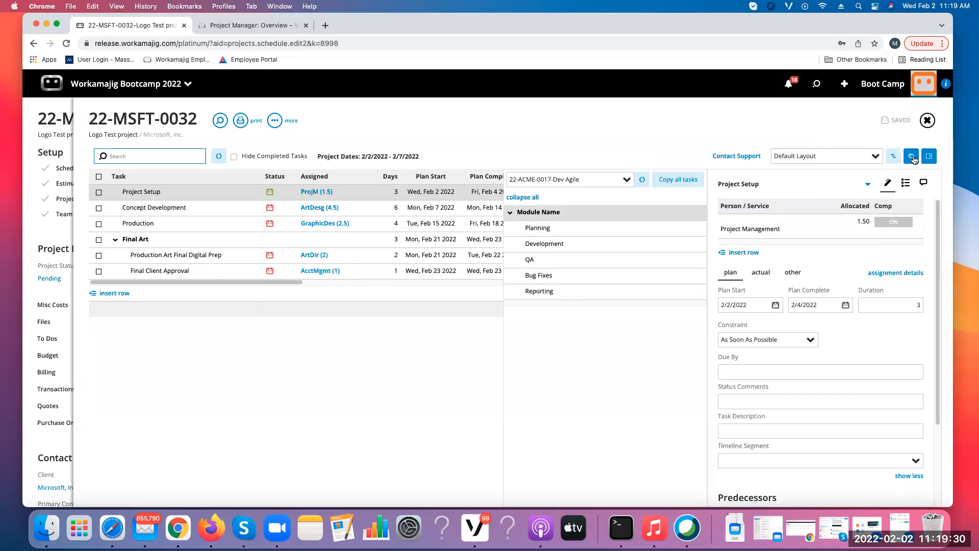
left_click(911, 157)
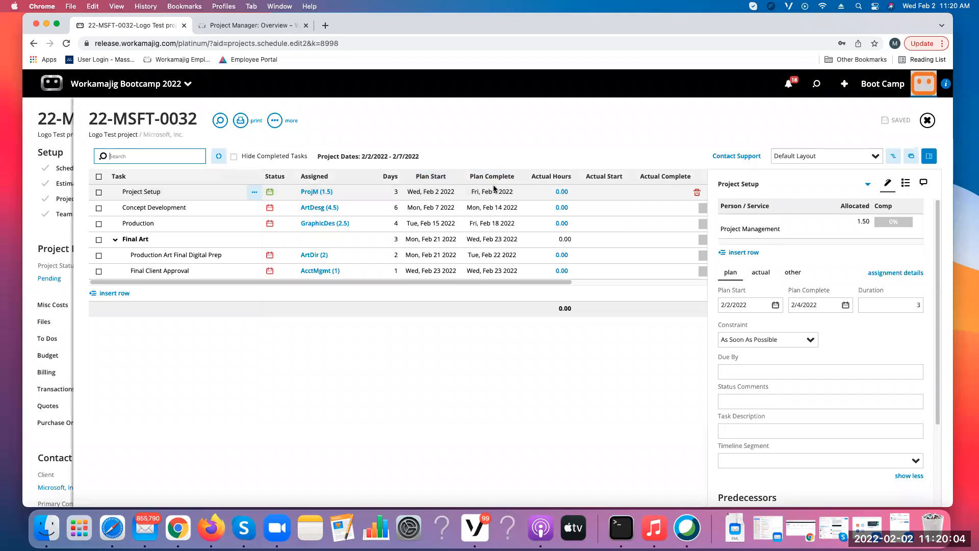
- Review the schedule's display options and cancel without changing them
left_click(283, 123)
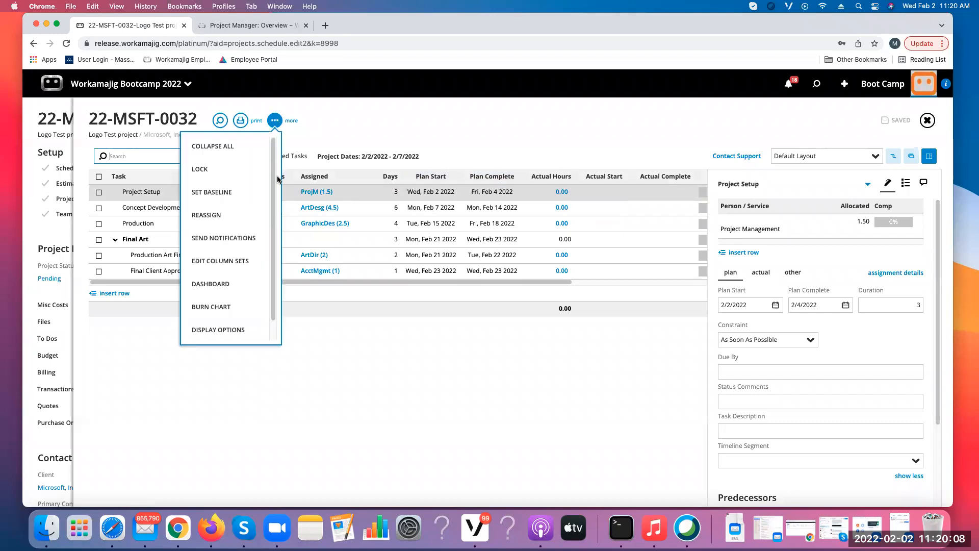
left_click(243, 331)
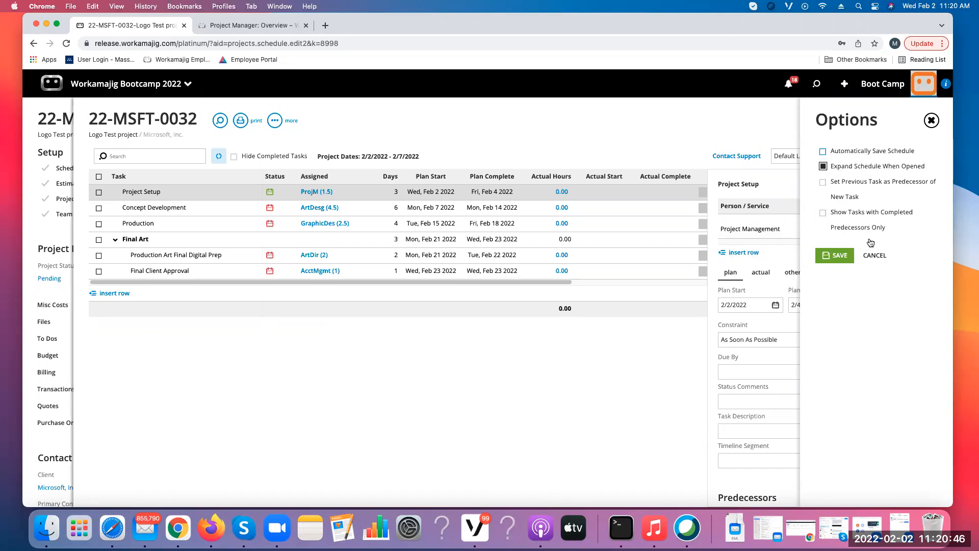
left_click(874, 255)
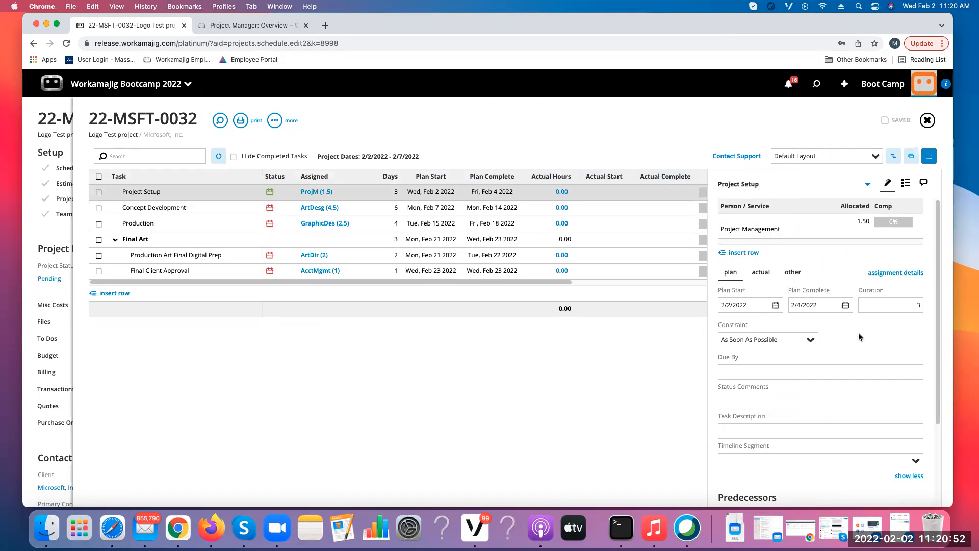
- Look through the schedule's additional actions and open its system settings for the Project Schedule Grid
left_click(275, 121)
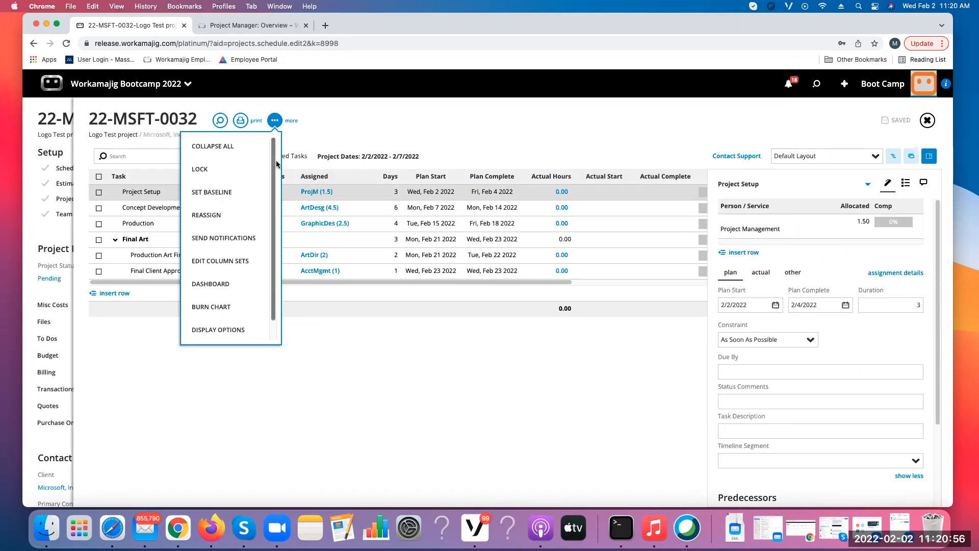
scroll(274, 166, "down", 2)
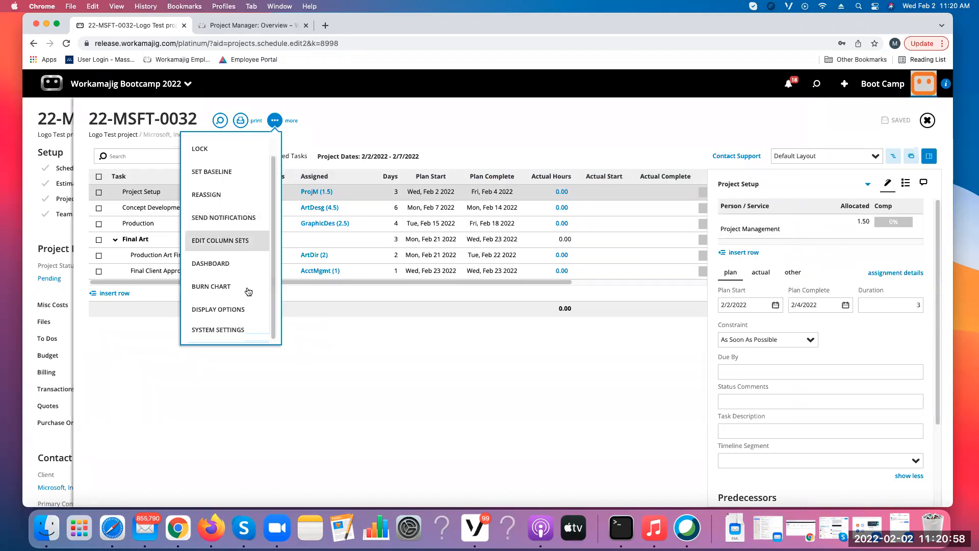
scroll(270, 187, "up", 2)
scroll(270, 188, "down", 2)
left_click(222, 332)
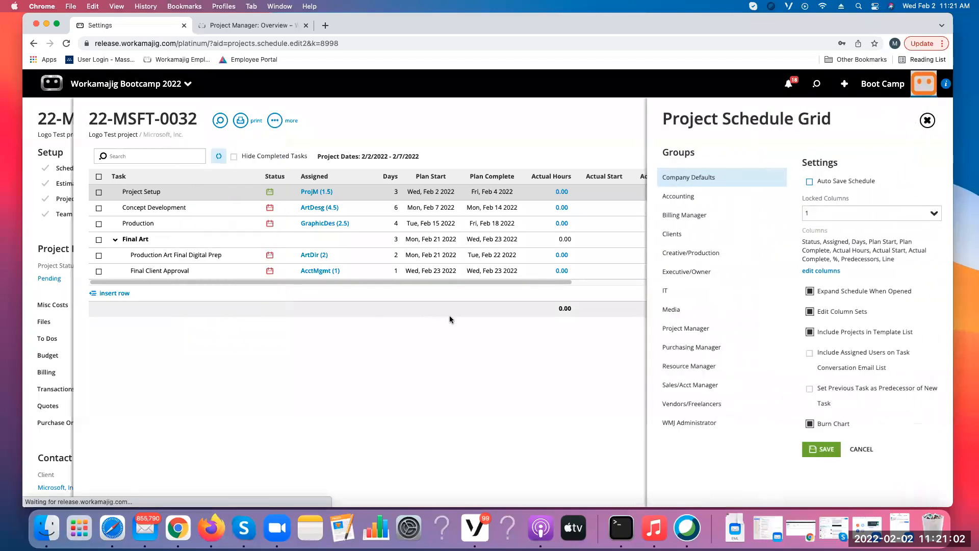
- Open the grid's column selection for Company Defaults and examine which fields can be shown in the schedule
left_click(825, 275)
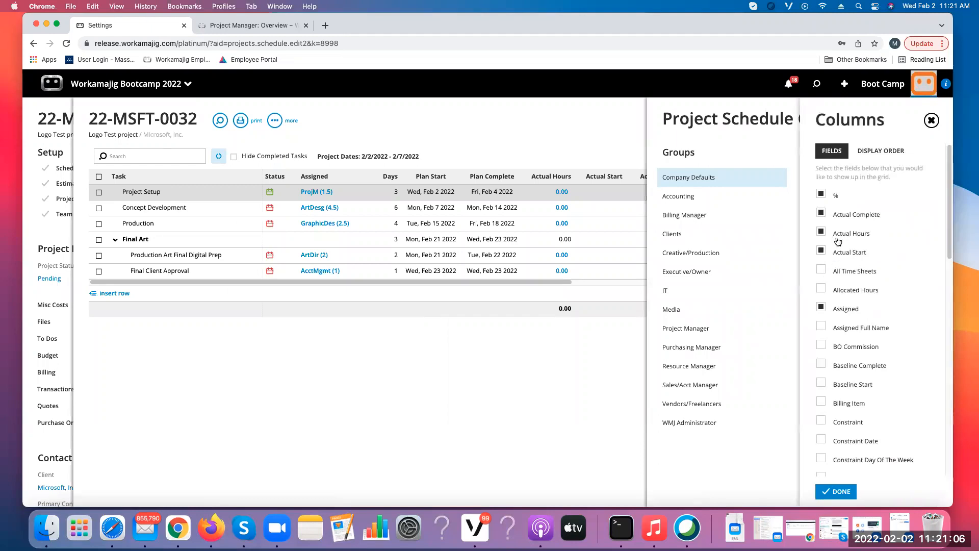
scroll(870, 349, "down", 4)
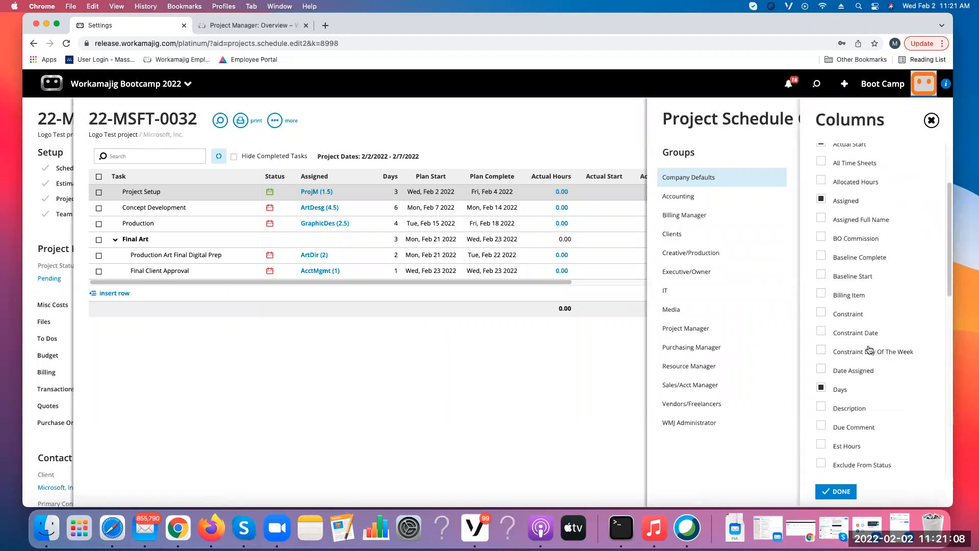
scroll(869, 349, "down", 7)
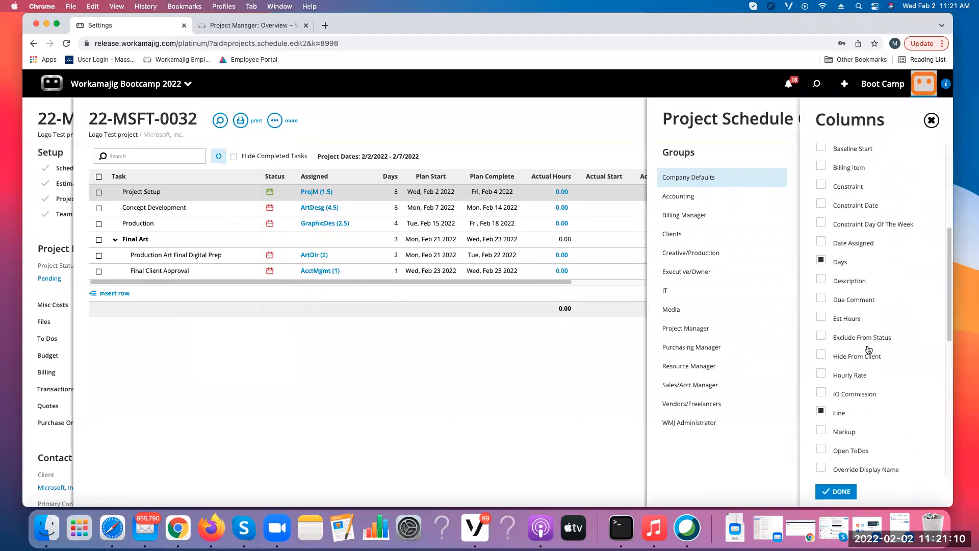
scroll(868, 349, "down", 3)
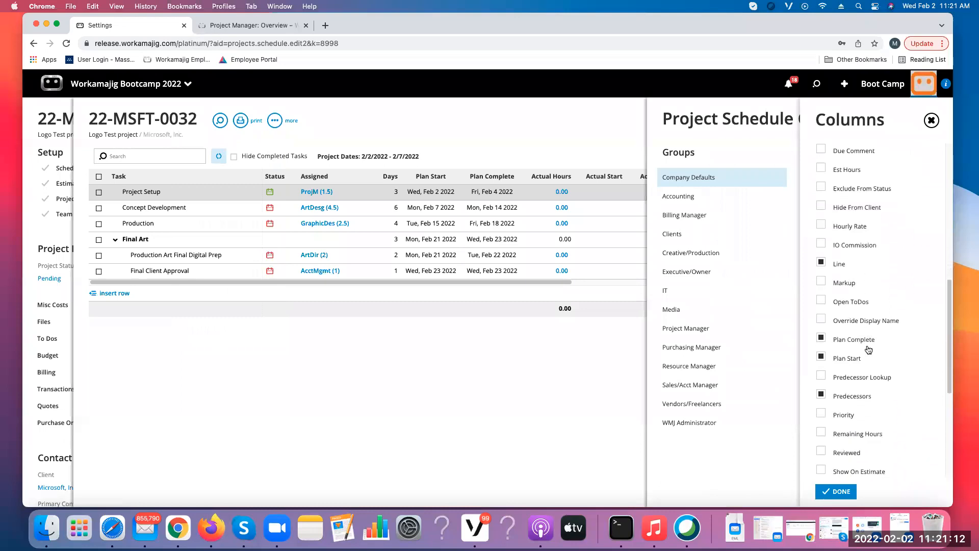
scroll(868, 350, "down", 2)
scroll(868, 350, "down", 1)
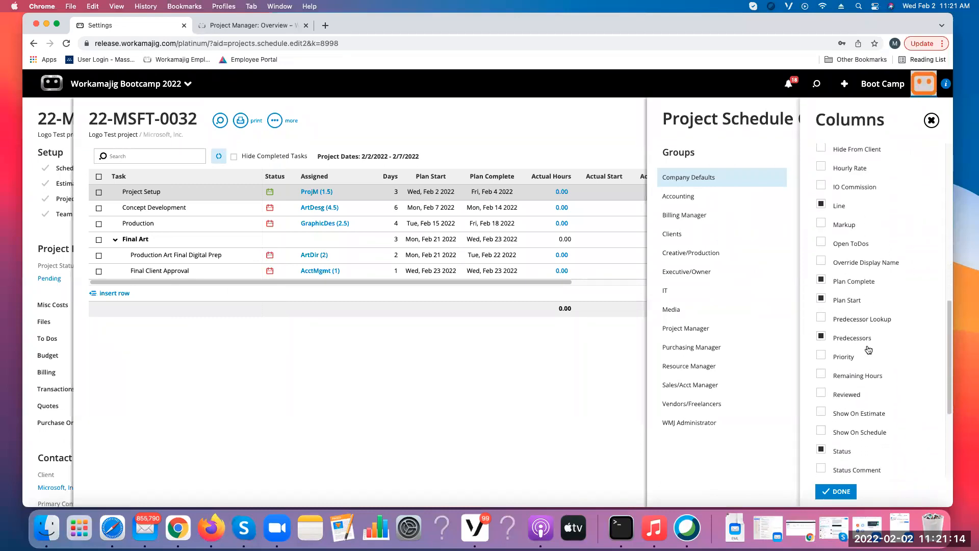
scroll(868, 350, "down", 2)
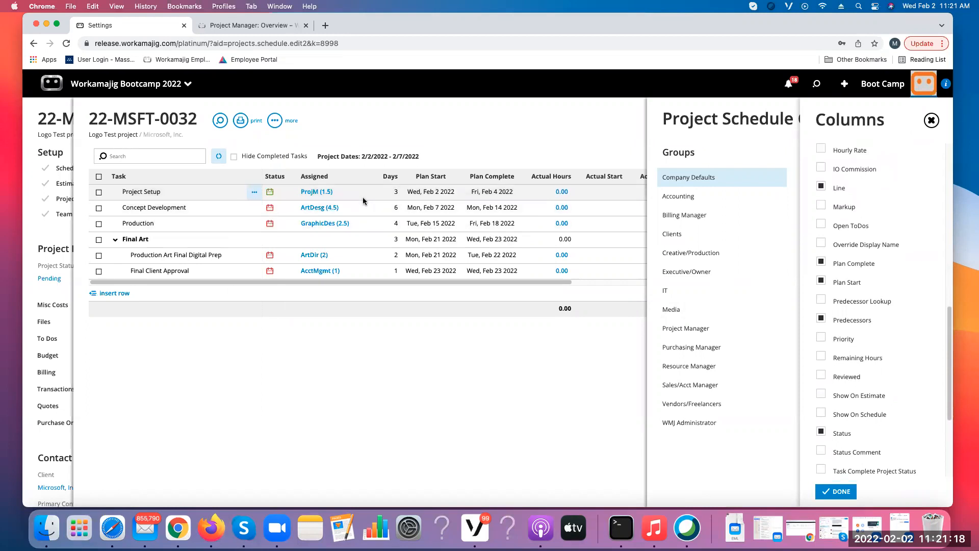
- Place the Line column directly after Days in the Company Defaults display order, then save and close the grid settings
scroll(854, 364, "down", 10)
scroll(854, 363, "up", 20)
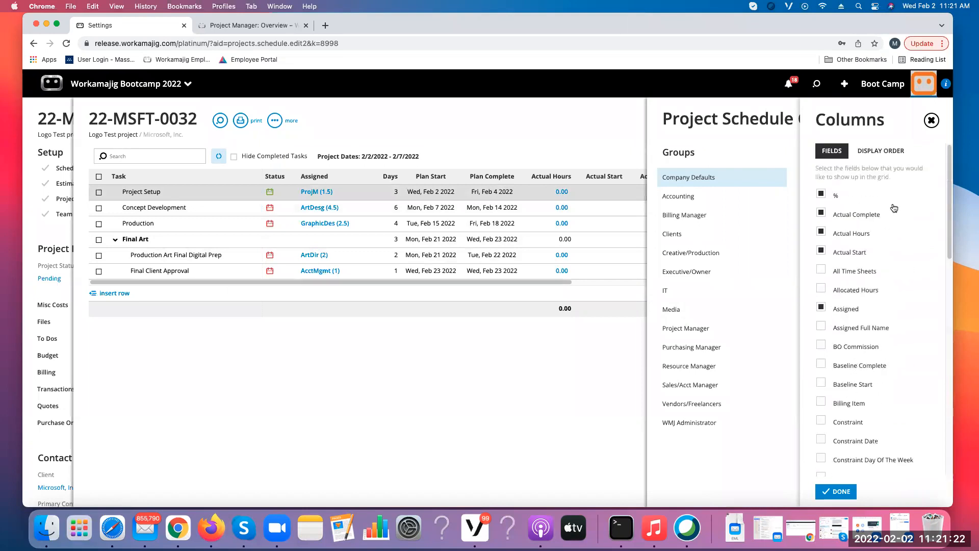
left_click(881, 150)
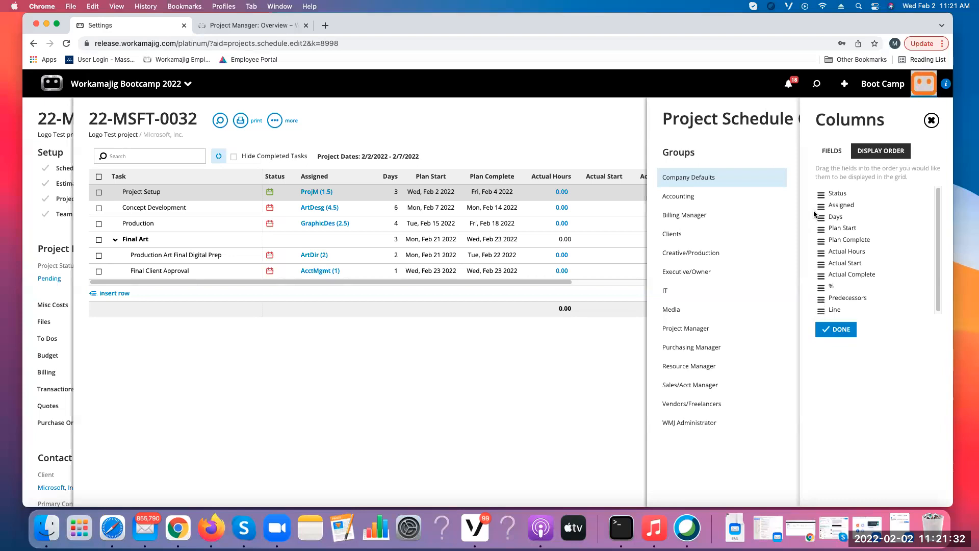
left_click_drag(821, 311, 820, 226)
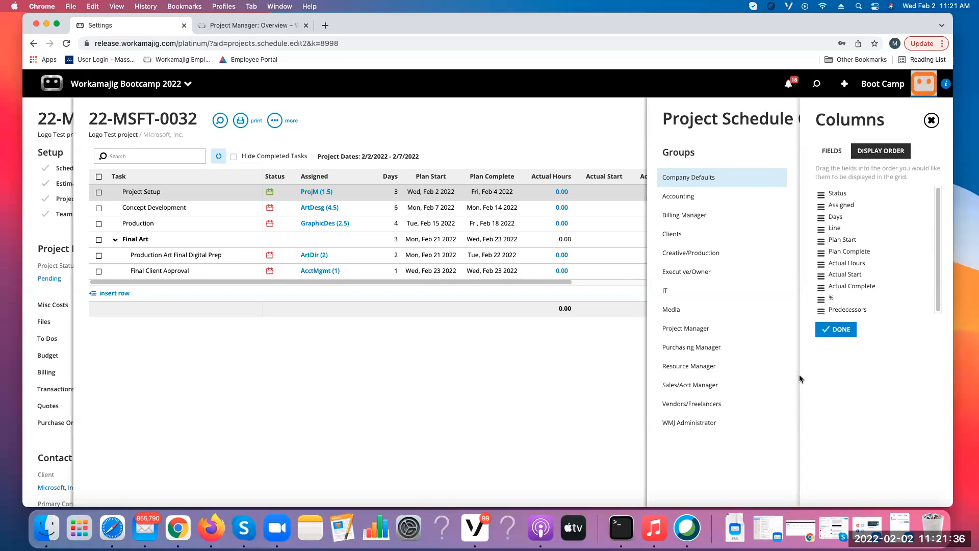
left_click(844, 329)
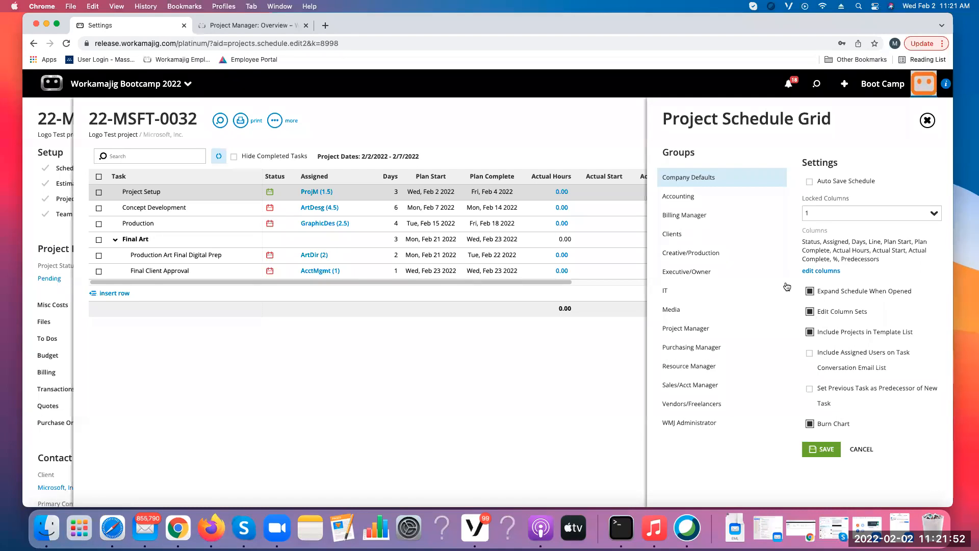
left_click(826, 449)
left_click(862, 230)
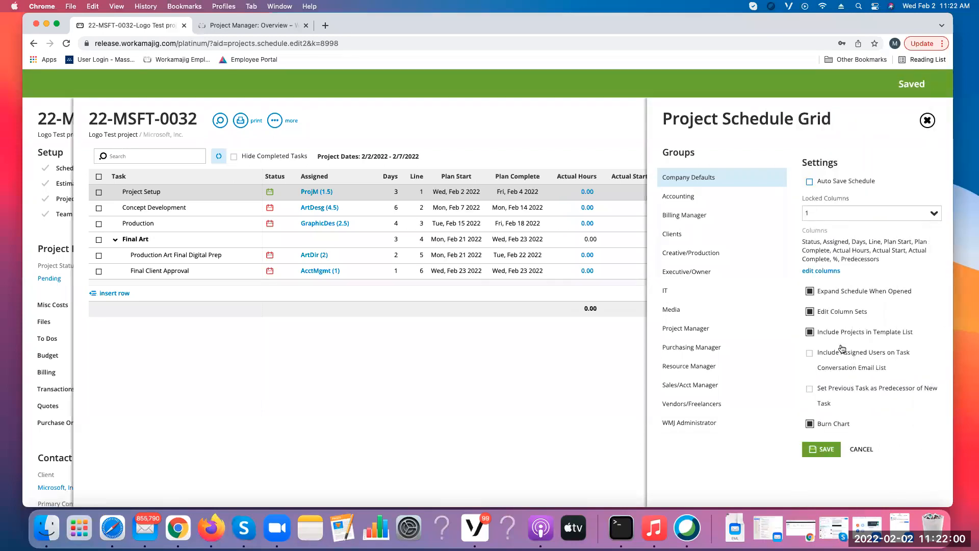
left_click(861, 449)
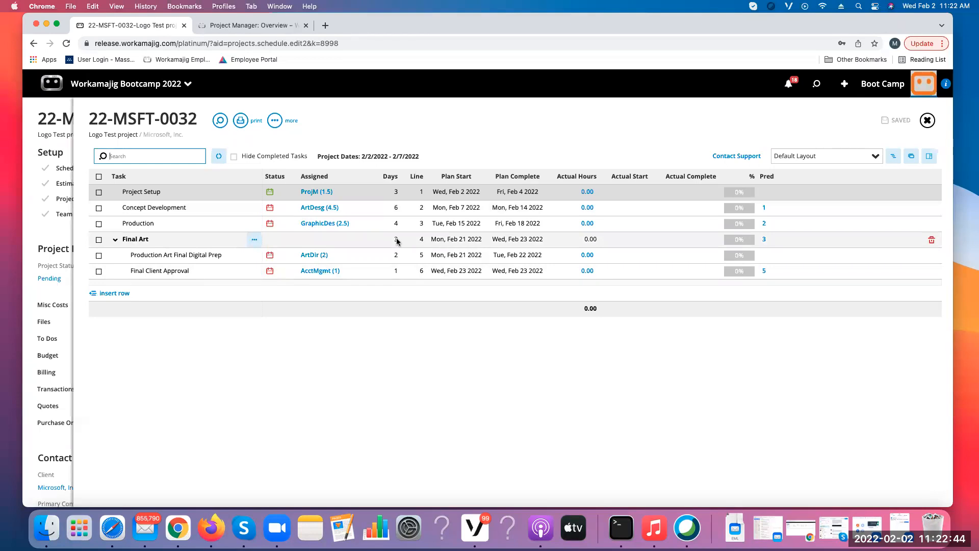
- Set the durations of the Concept Development and Production tasks to 1 day each
left_click(395, 207)
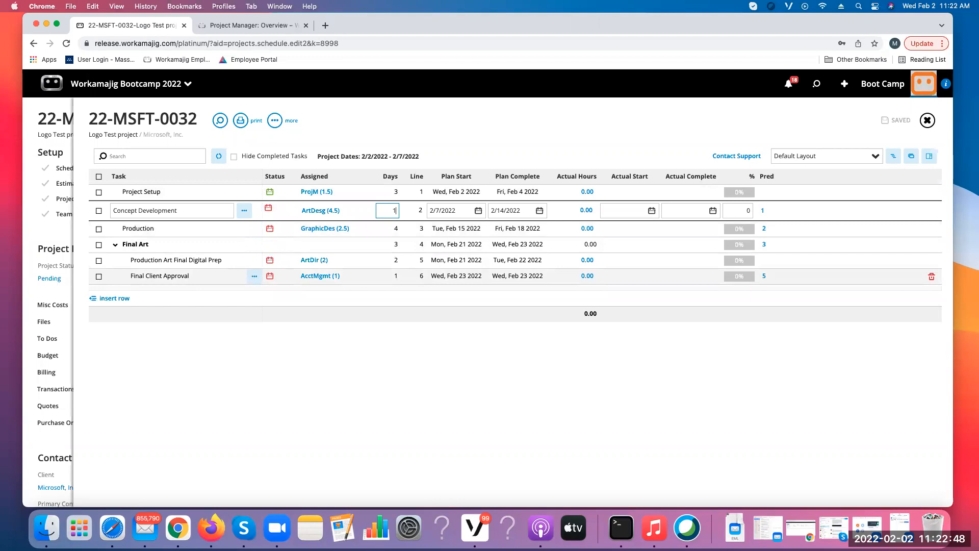
left_click(429, 369)
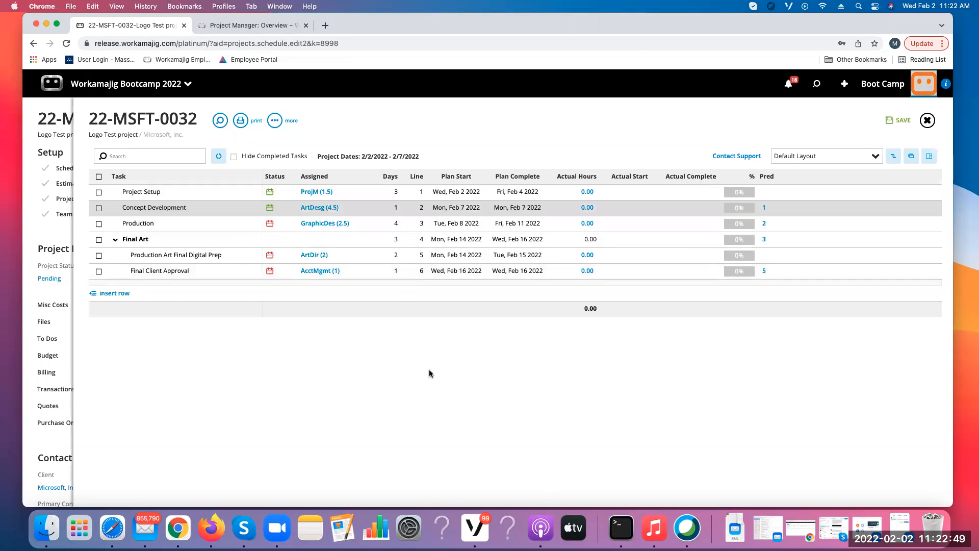
left_click(395, 225)
type("1")
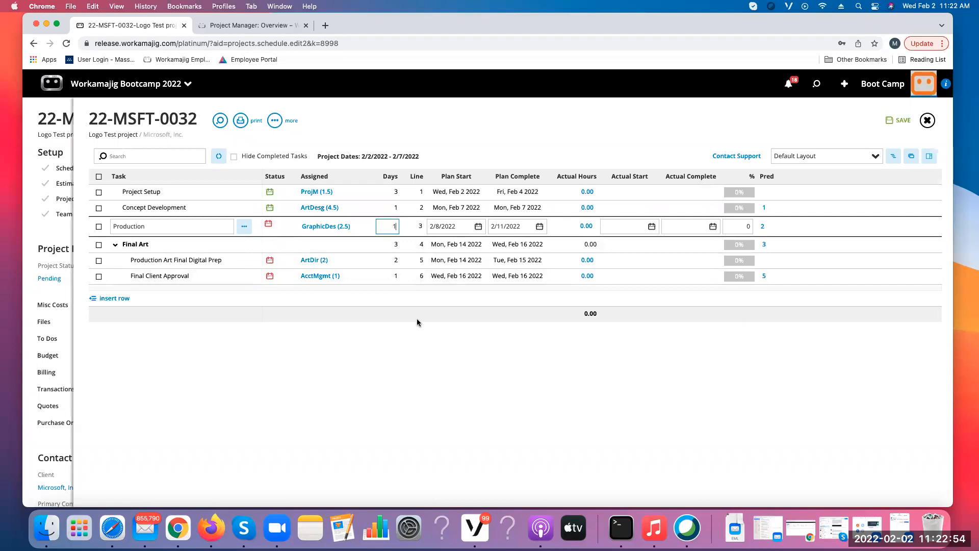
left_click(421, 343)
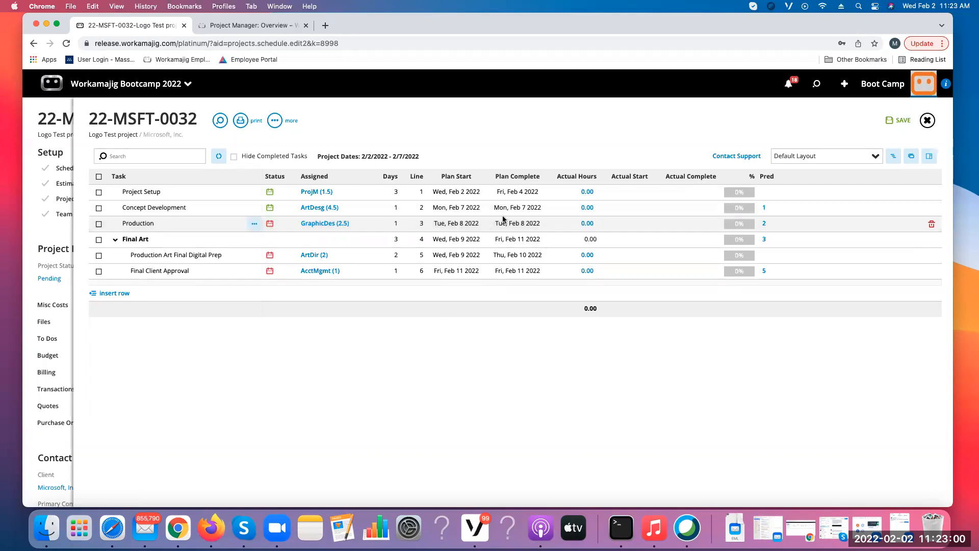
- Set the duration of the Production Art Final Digital Prep task to 1 day
left_click(422, 260)
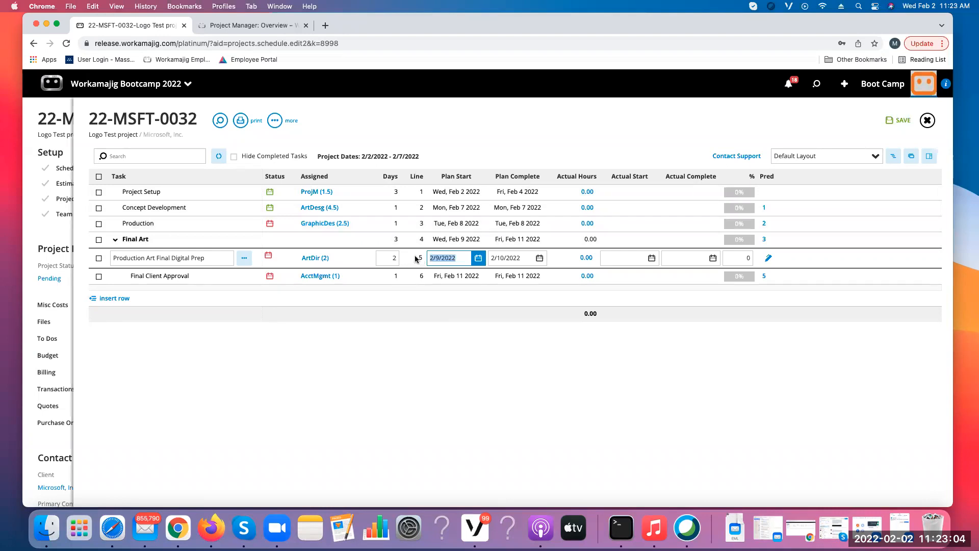
left_click(420, 259)
left_click(421, 274)
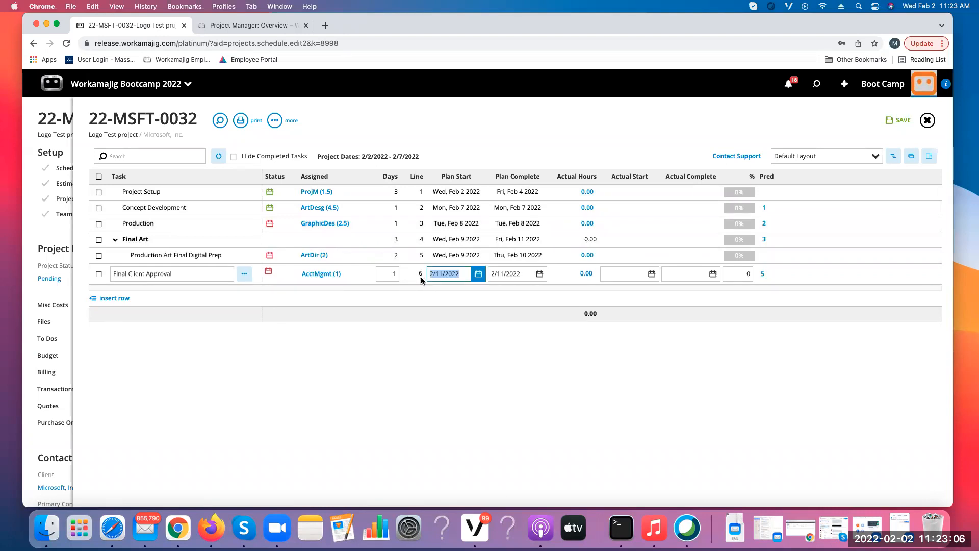
left_click(393, 257)
type("1")
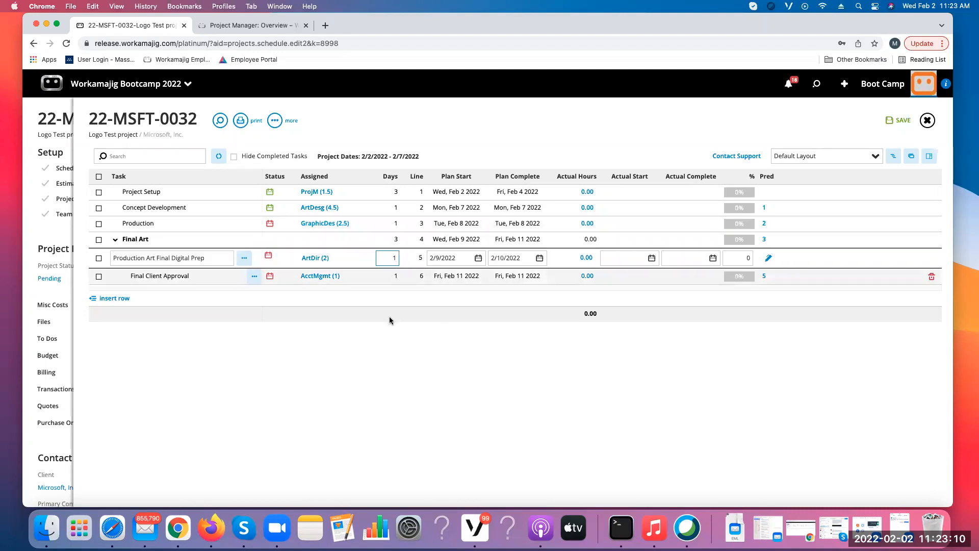
left_click(390, 343)
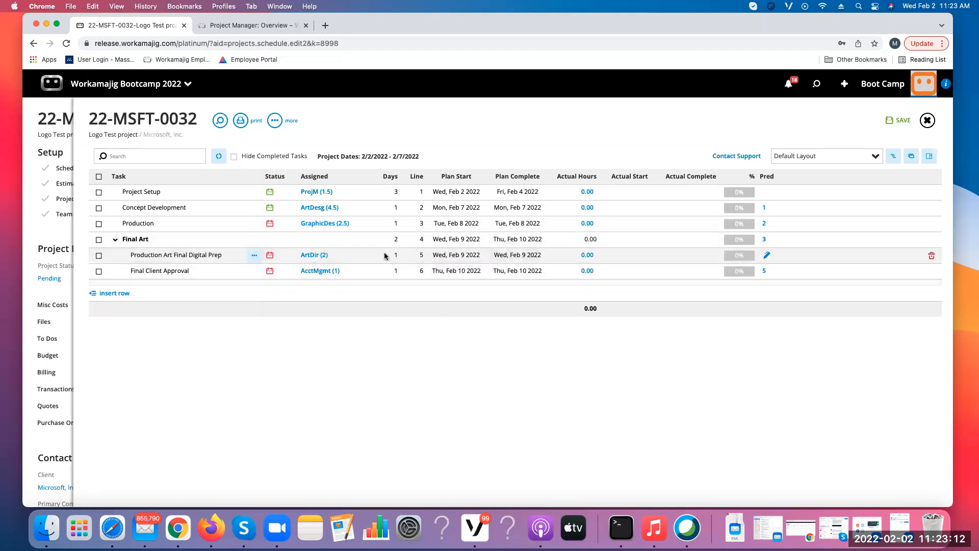
- Set the Project Setup task's duration to 1 day and save the schedule
left_click(394, 192)
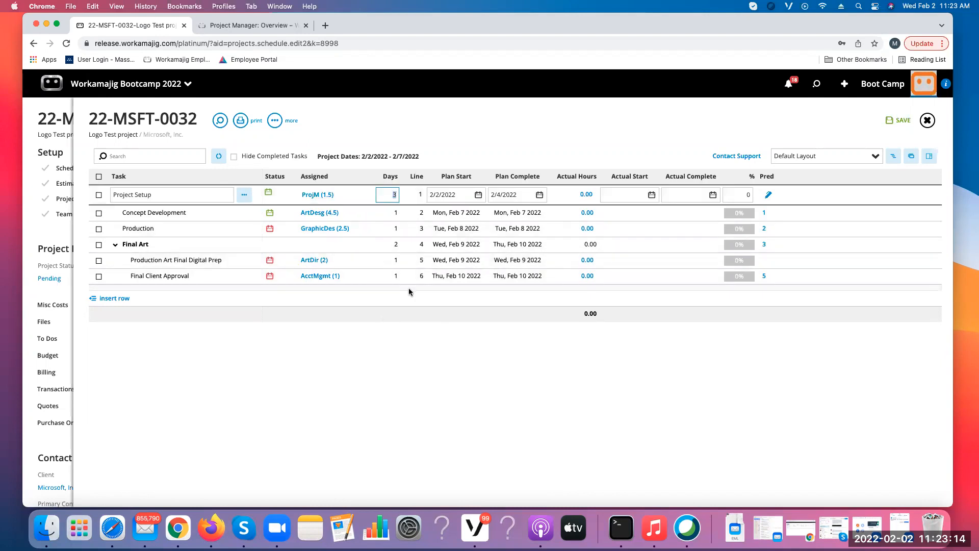
type("1")
left_click(403, 391)
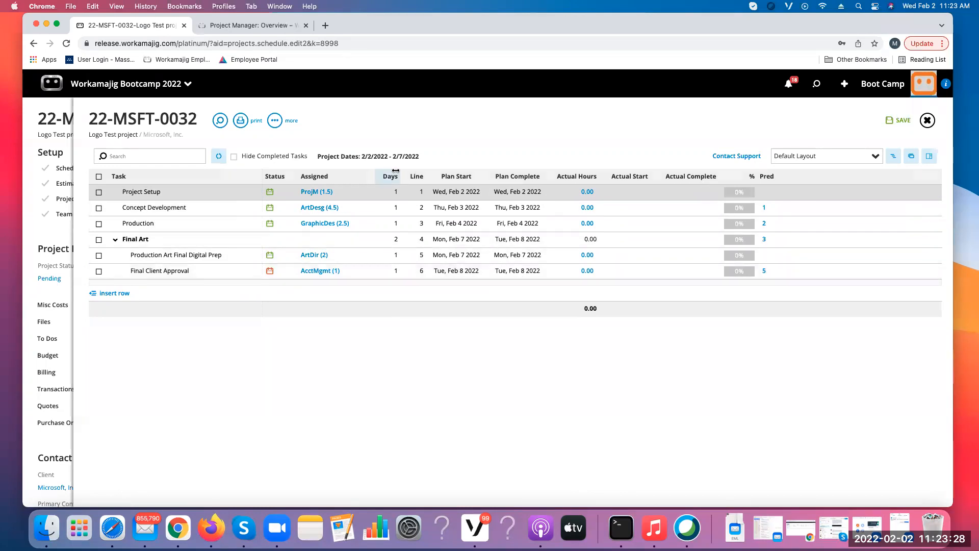
left_click(887, 121)
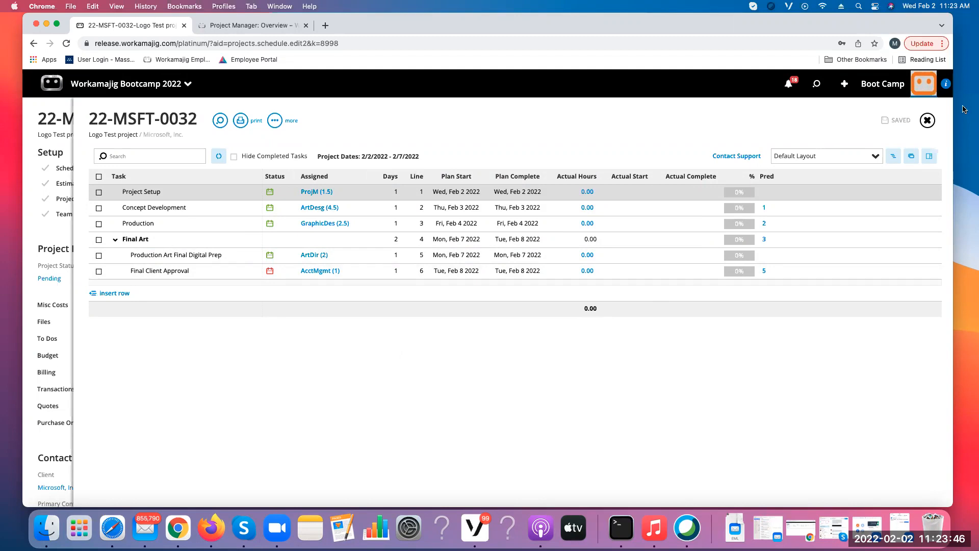
- Show the task details for Project Setup, set its constraint to Must Start On, and view the constraint choices again
left_click(930, 157)
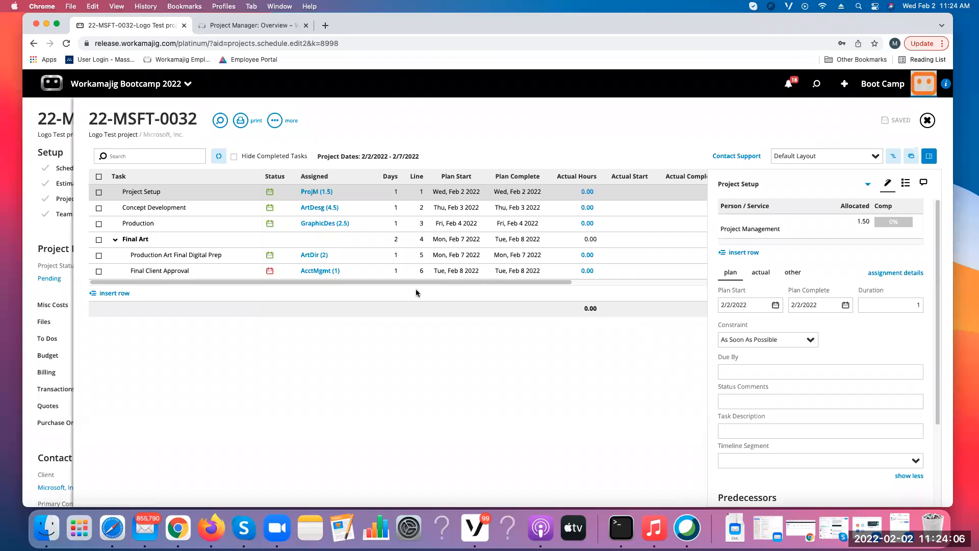
left_click(812, 342)
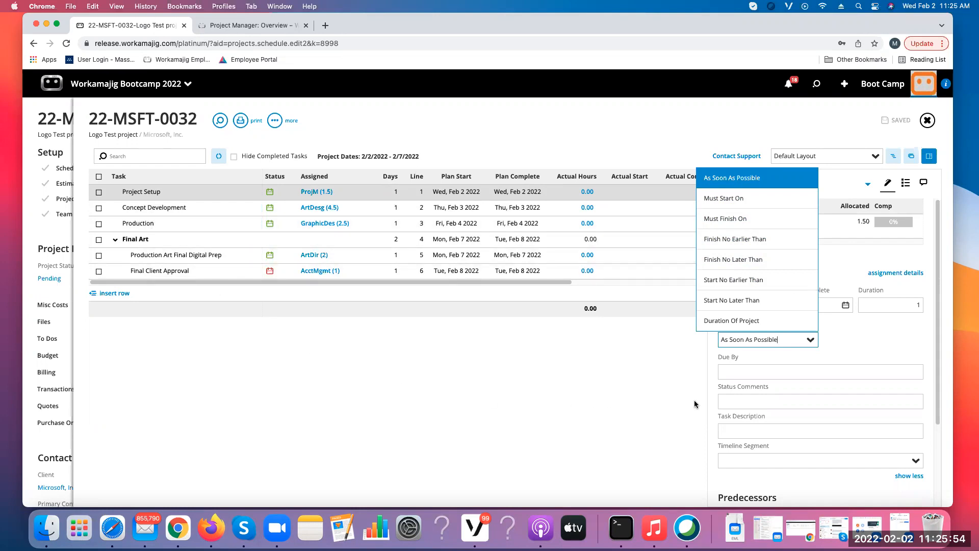
left_click(732, 200)
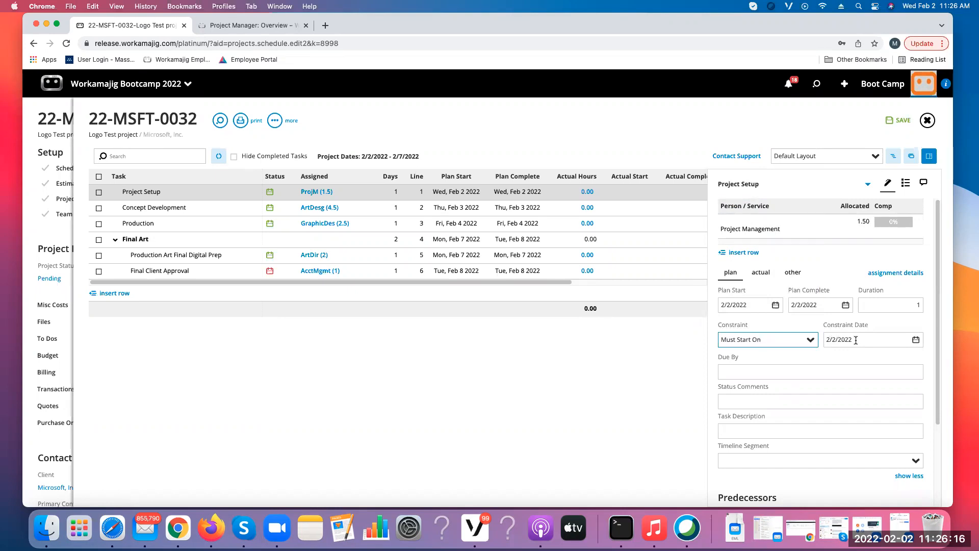
left_click(810, 341)
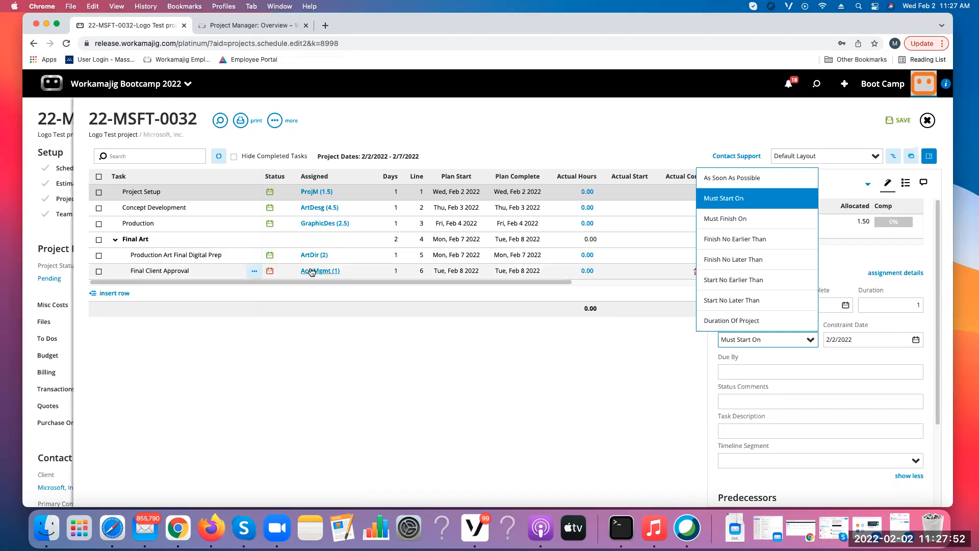
- Add a new task named Project Management at the end of the schedule and save the schedule
left_click(122, 295)
left_click(122, 294)
type("Project ")
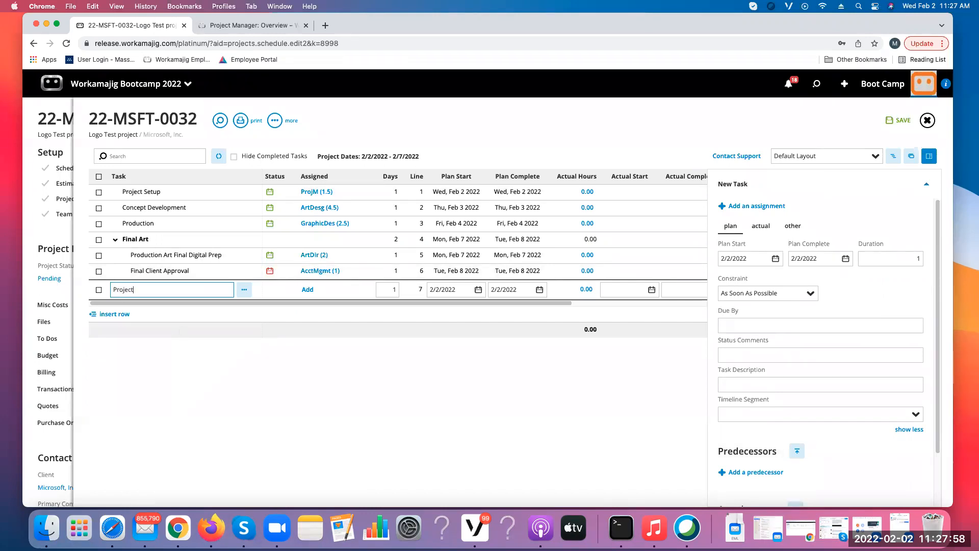
type("Management")
left_click(808, 295)
left_click(837, 300)
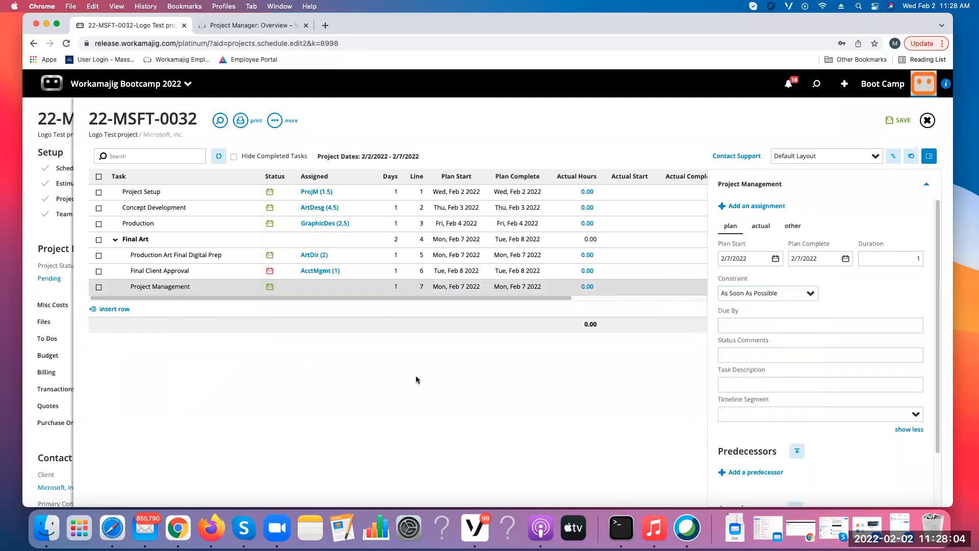
left_click(898, 121)
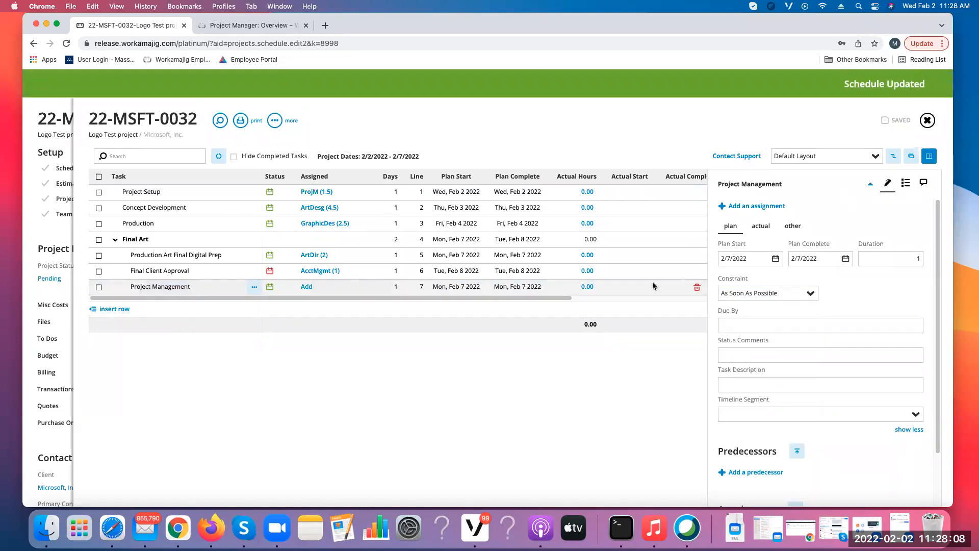
- Check Project Management's constraint choices, outdent the task out of the Final Art group, and save the schedule
left_click(810, 294)
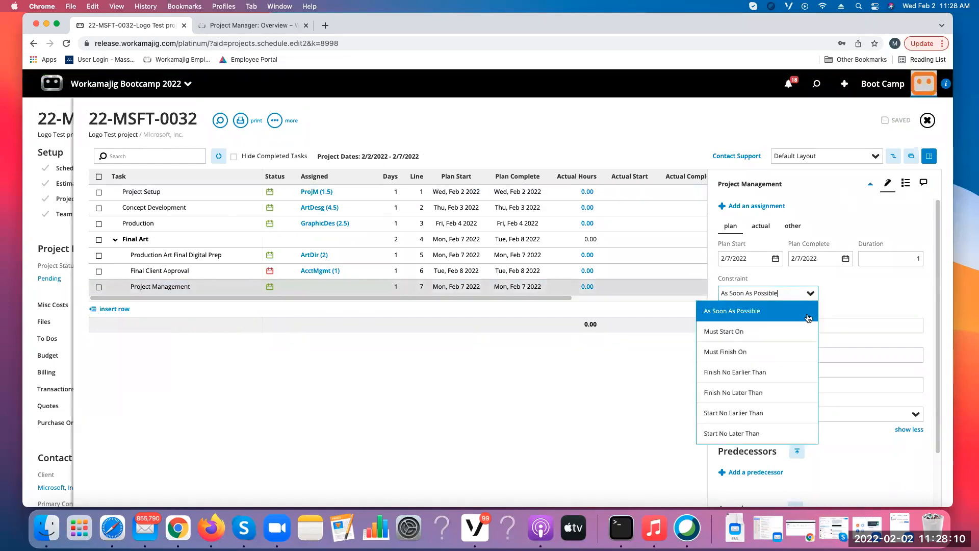
left_click(810, 293)
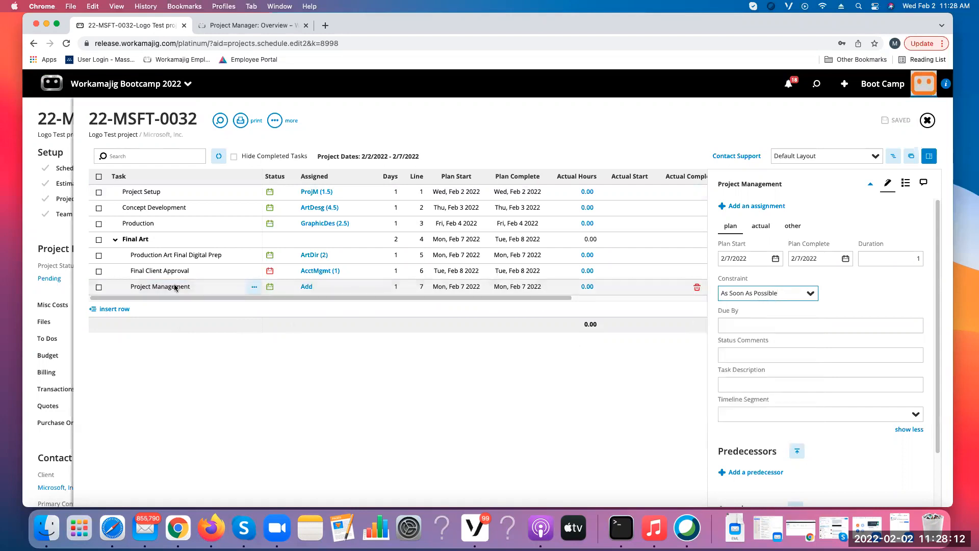
left_click(251, 289)
left_click(216, 312)
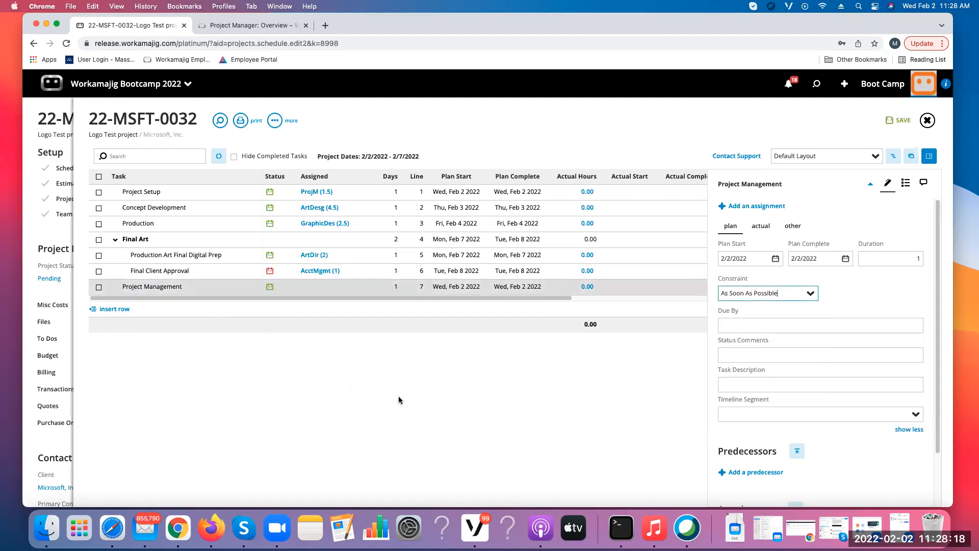
left_click(898, 120)
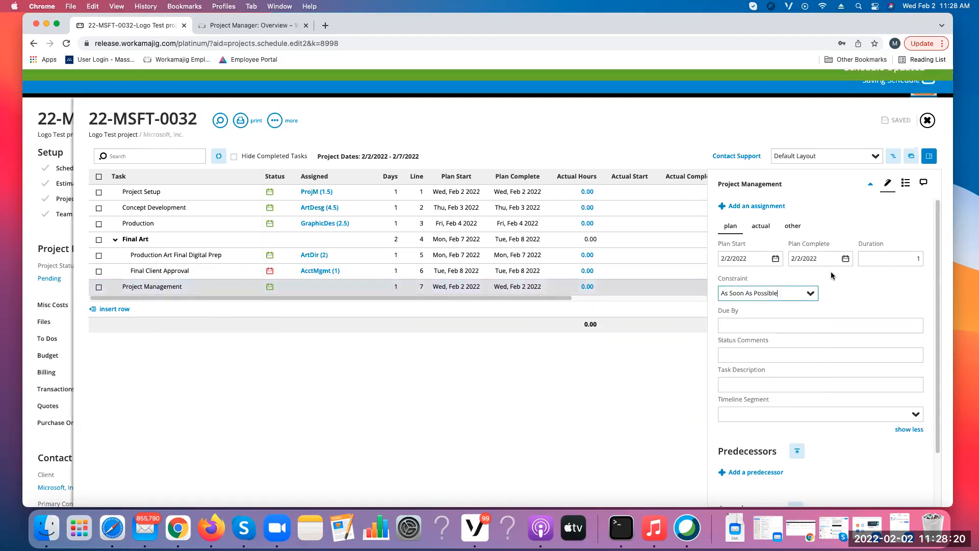
- Reload the schedule page, reopen the task details, and set the Project Management task's constraint to Duration Of Project
left_click(811, 293)
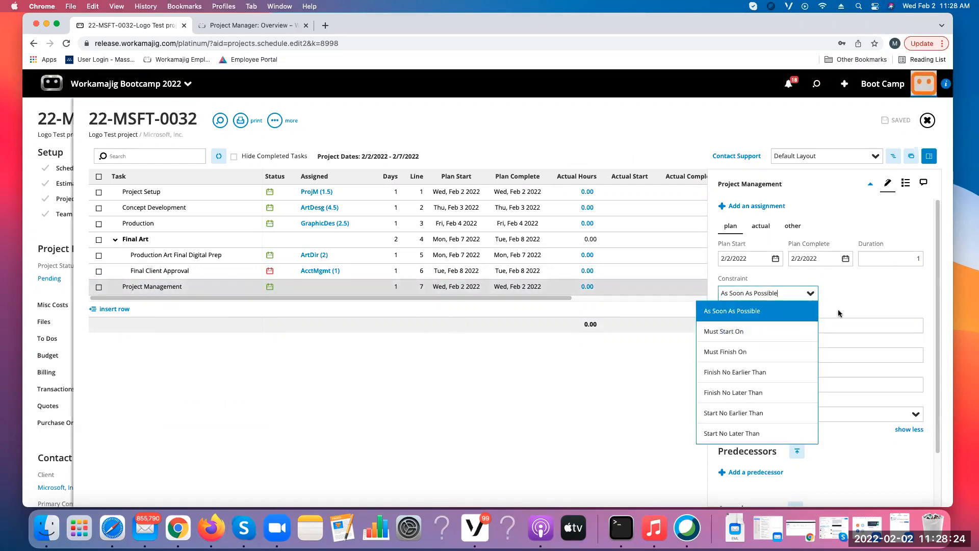
left_click(929, 156)
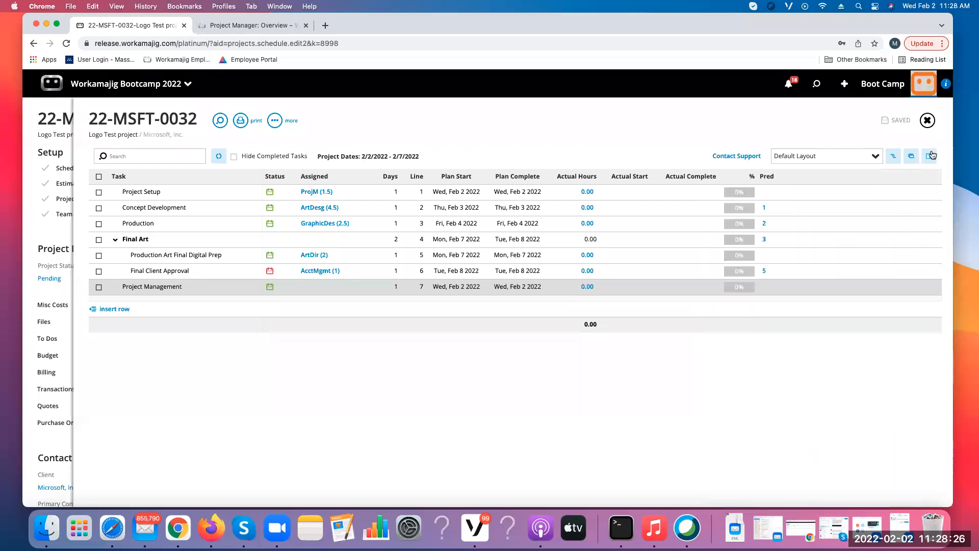
left_click(66, 44)
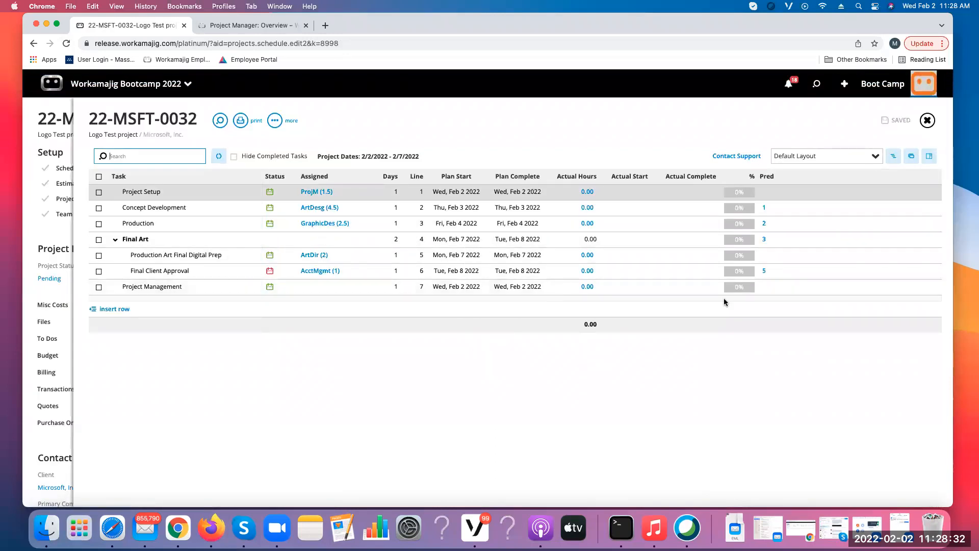
left_click(930, 157)
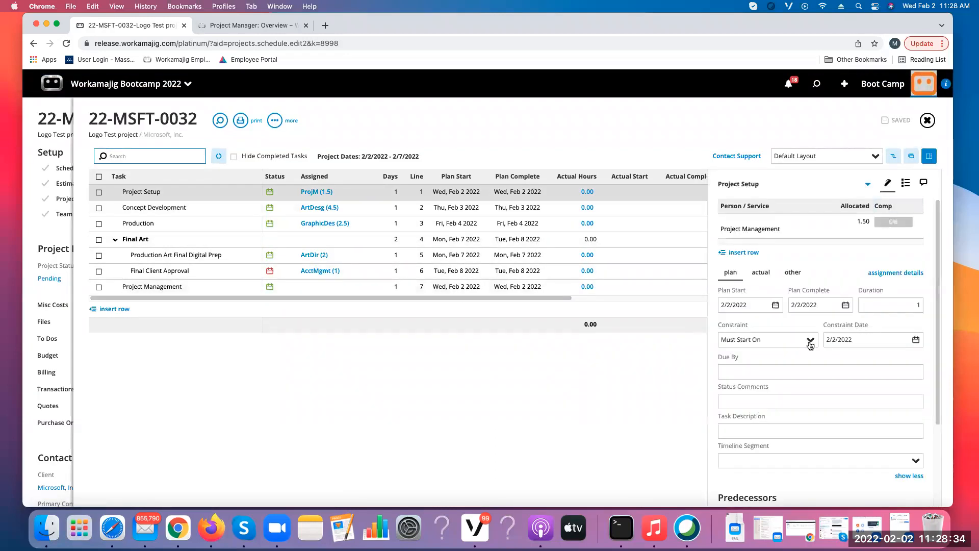
left_click(172, 288)
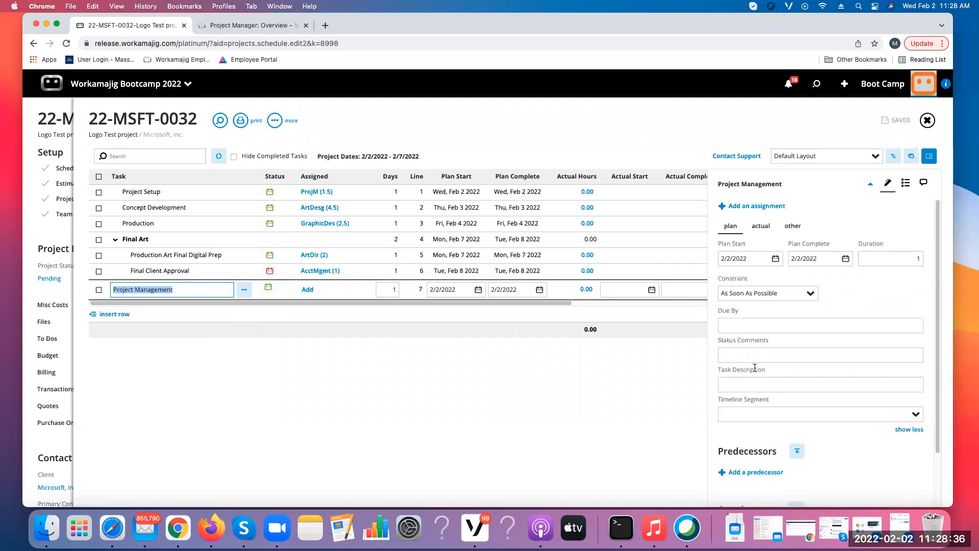
left_click(809, 293)
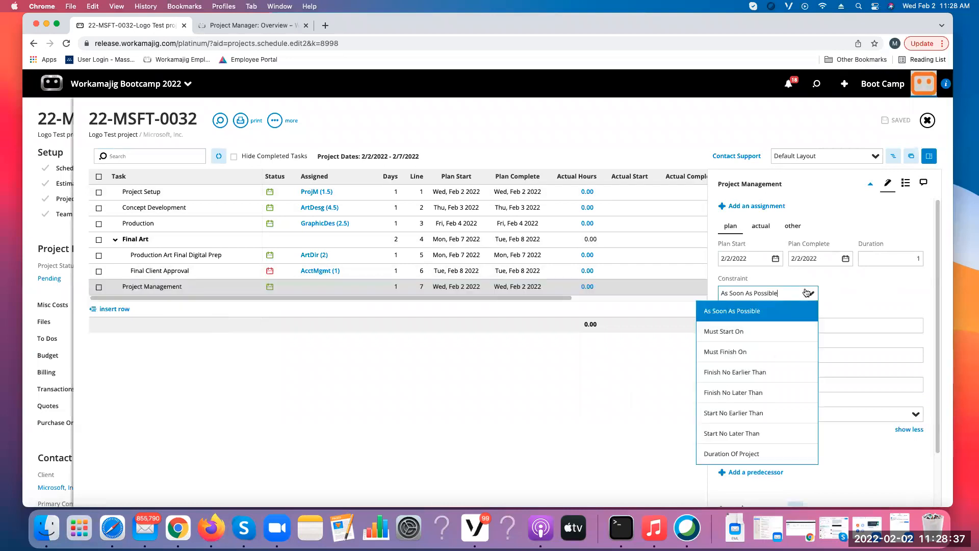
left_click(742, 454)
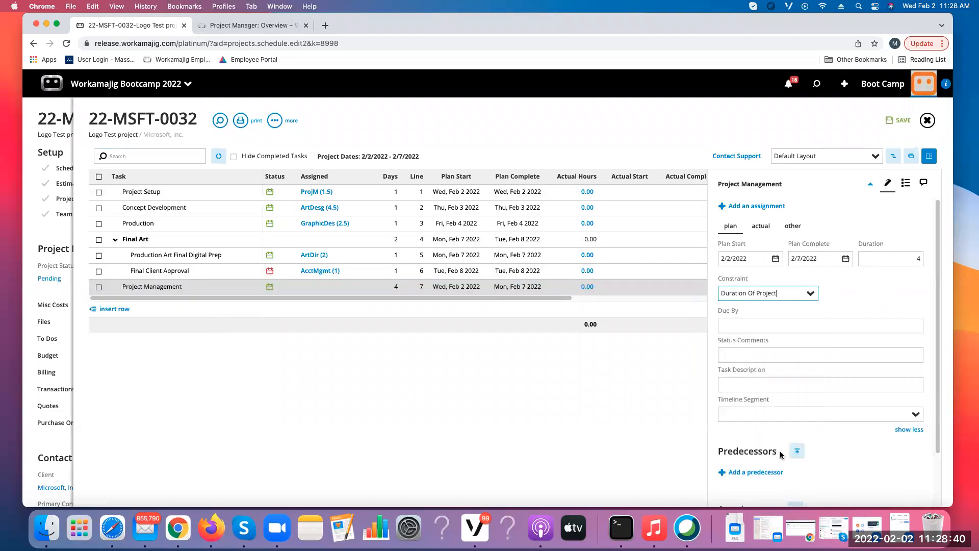
- Save the schedule with the Project Management constraint change and hide the task details
left_click(899, 120)
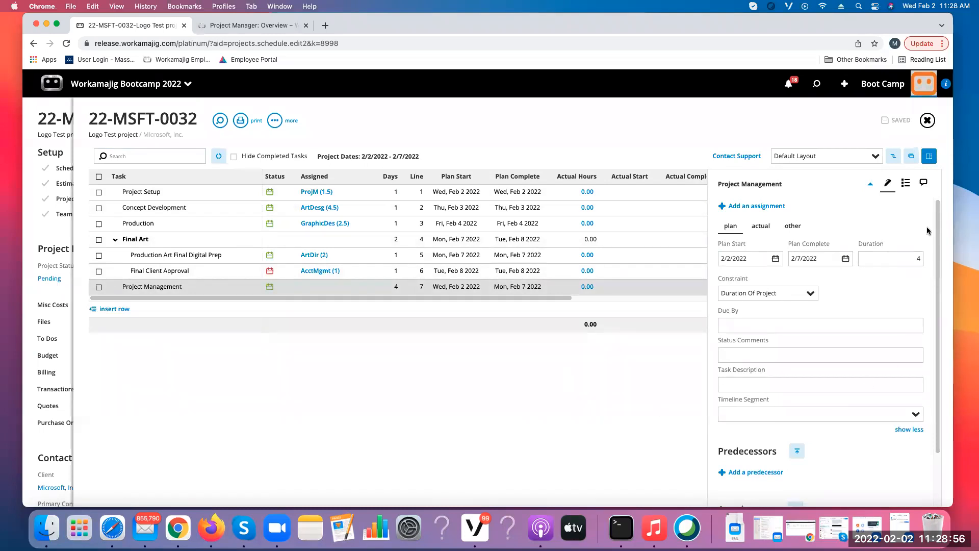
left_click(929, 157)
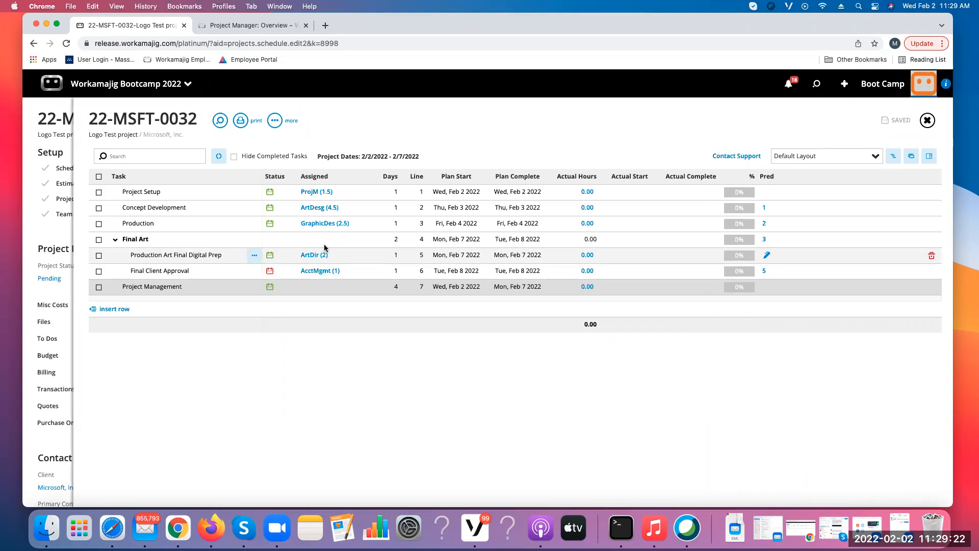
- Check the assigned person, service and allocated hours of the Project Setup task, leaving the assignment unedited
left_click(324, 193)
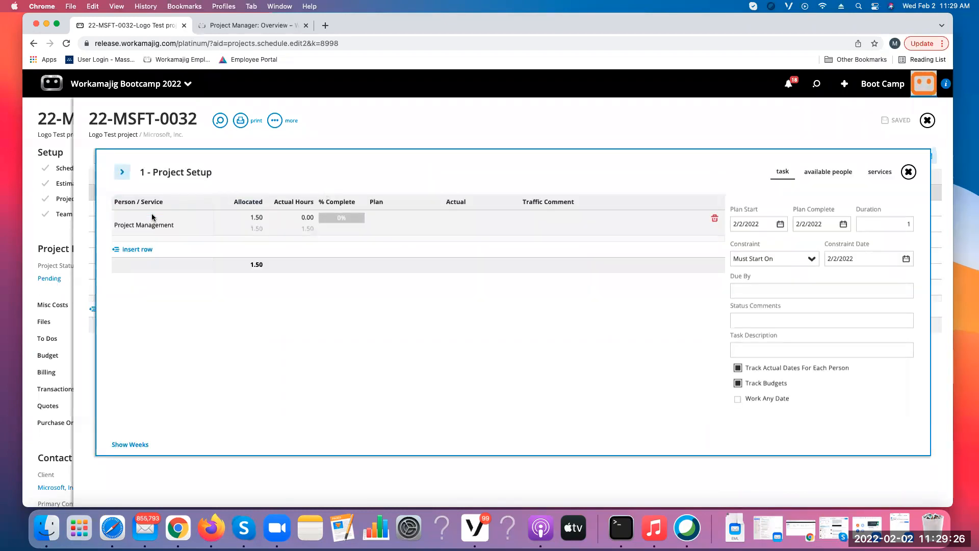
left_click(152, 217)
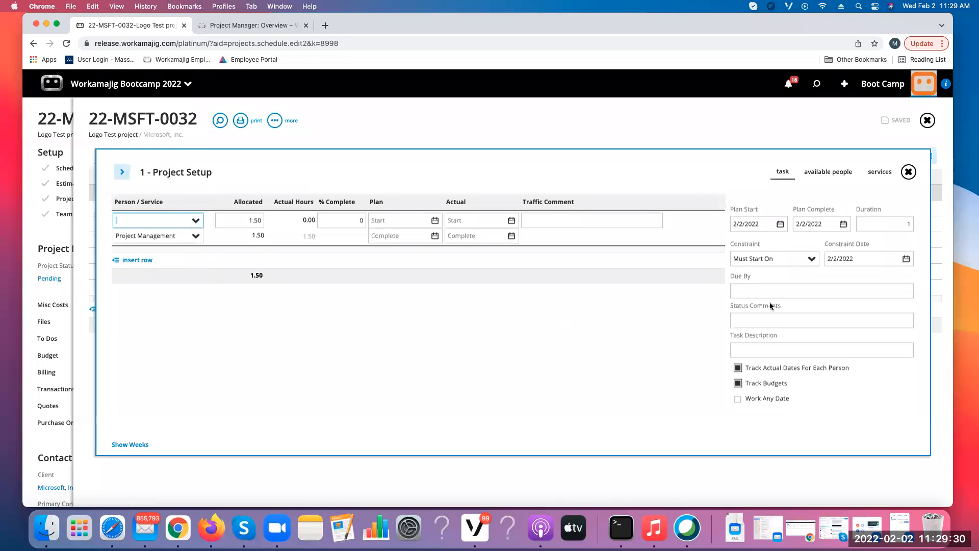
left_click(909, 172)
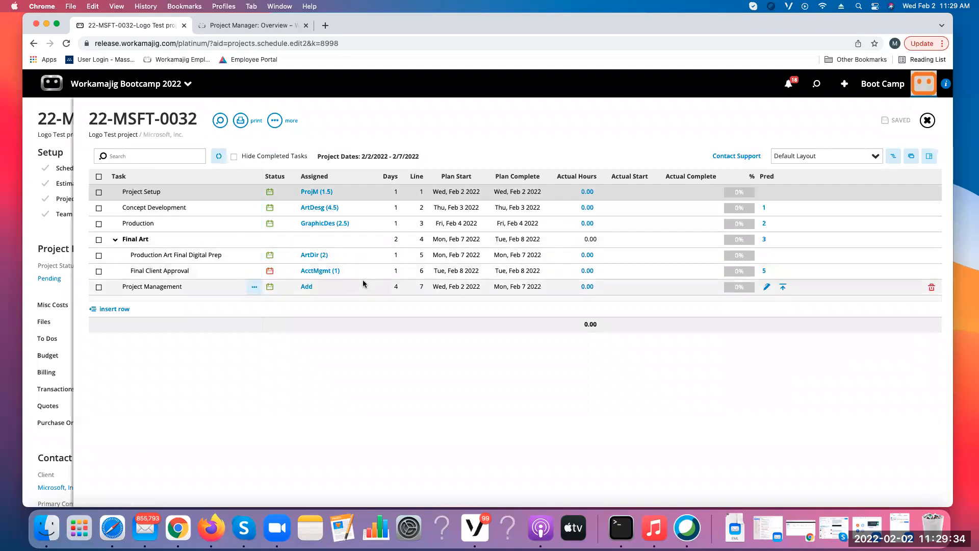
- Open the project's team setup, auto assign the team members to the tasks by service, and save the changes to the schedule
left_click(927, 121)
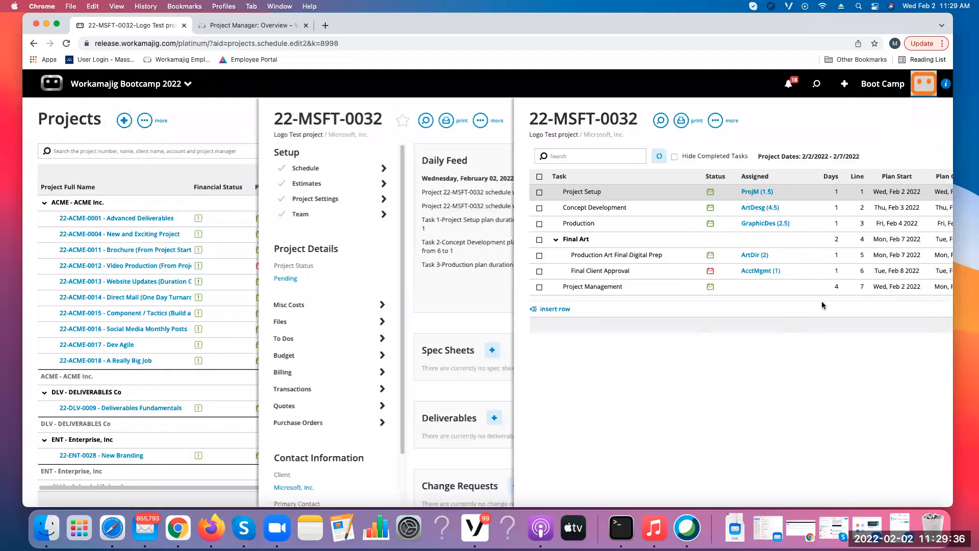
left_click(561, 214)
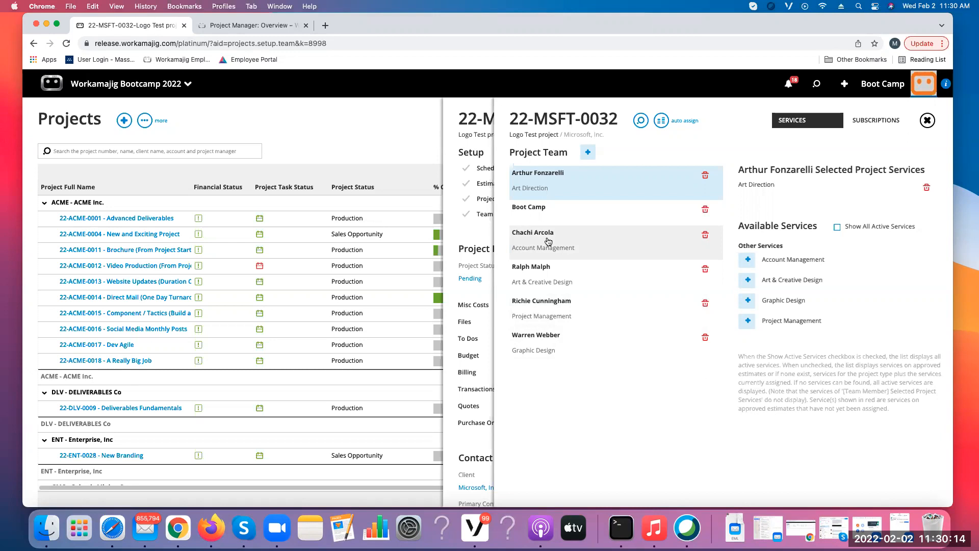
left_click(660, 122)
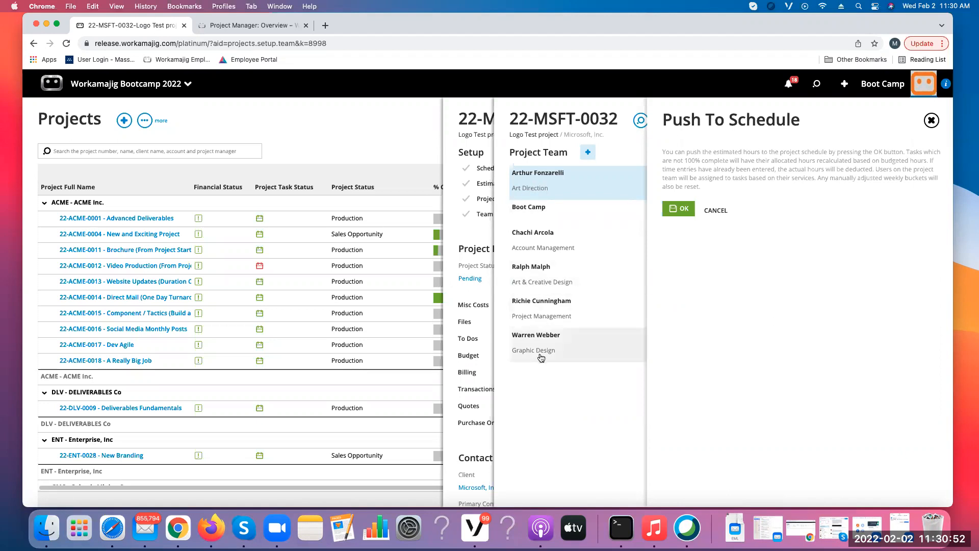
left_click(678, 209)
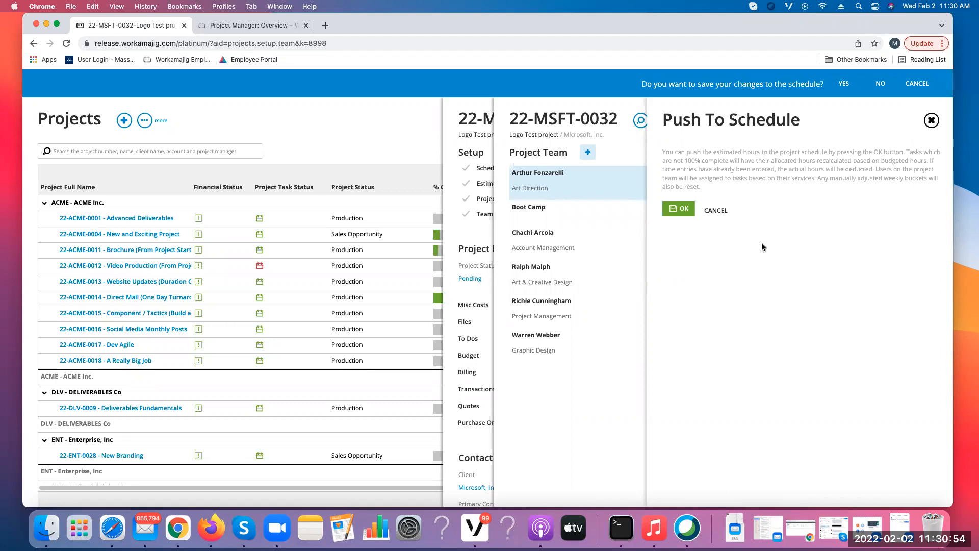
left_click(843, 85)
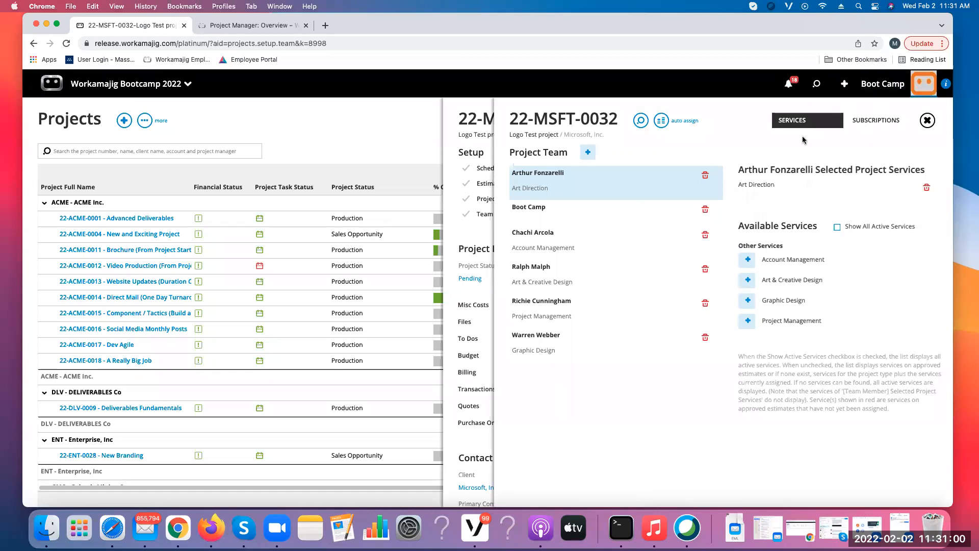
- Reopen the project schedule and check which person is assigned to the Project Setup task
left_click(927, 120)
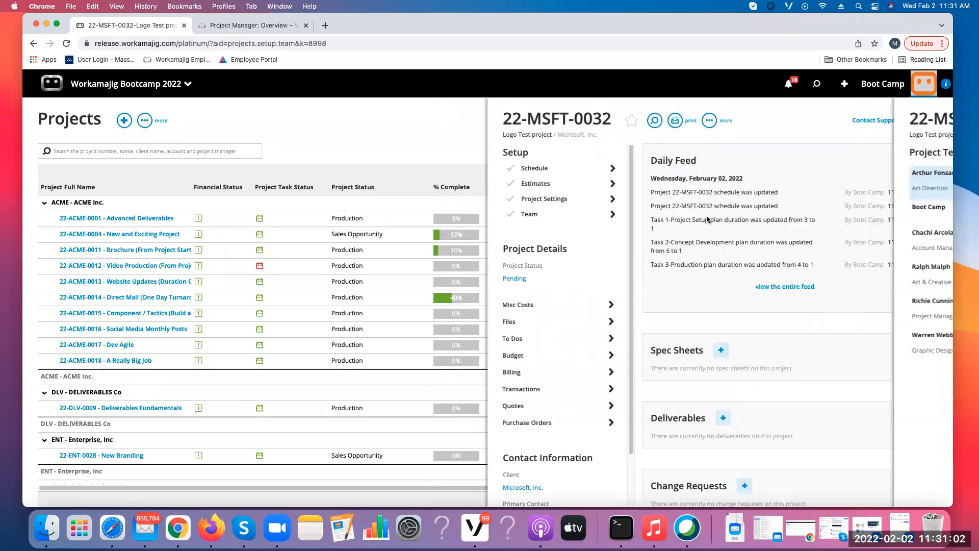
left_click(553, 169)
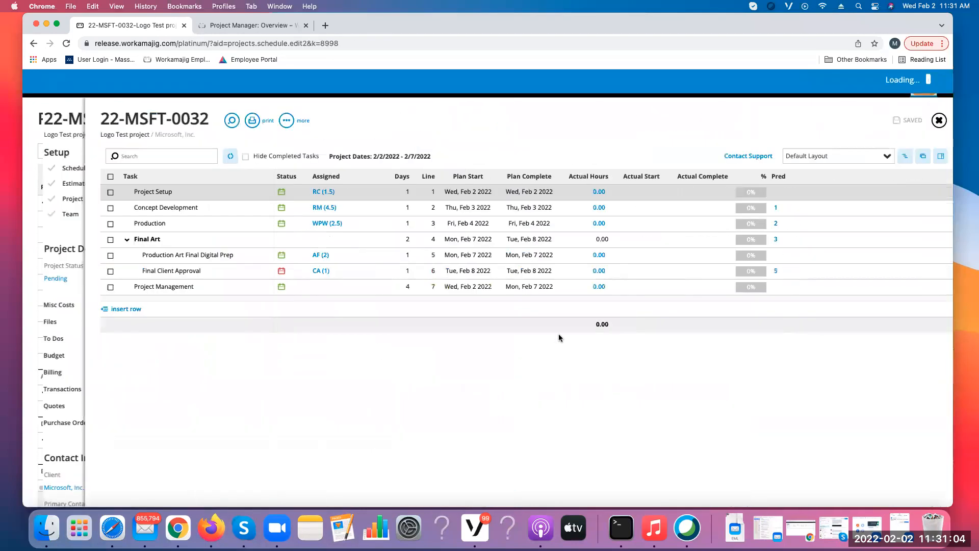
left_click(311, 193)
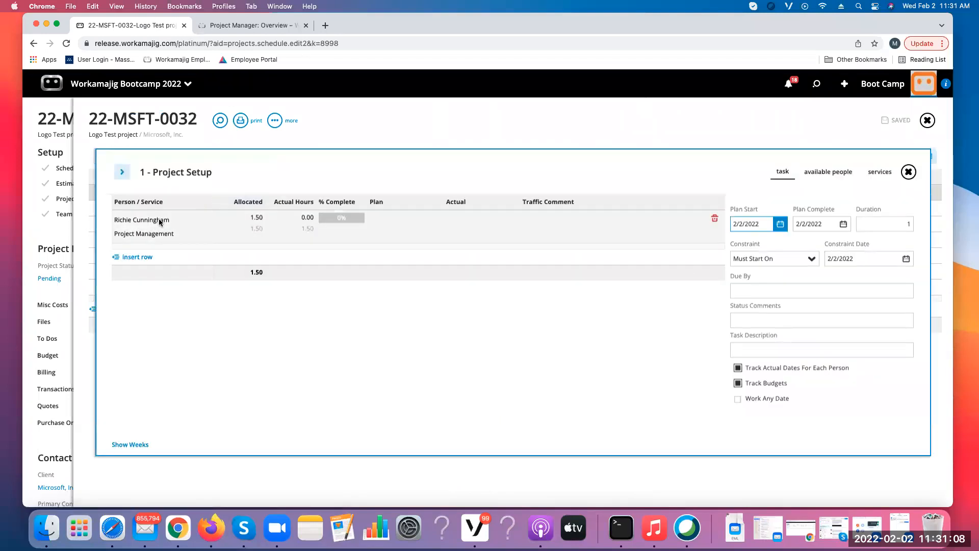
left_click(908, 172)
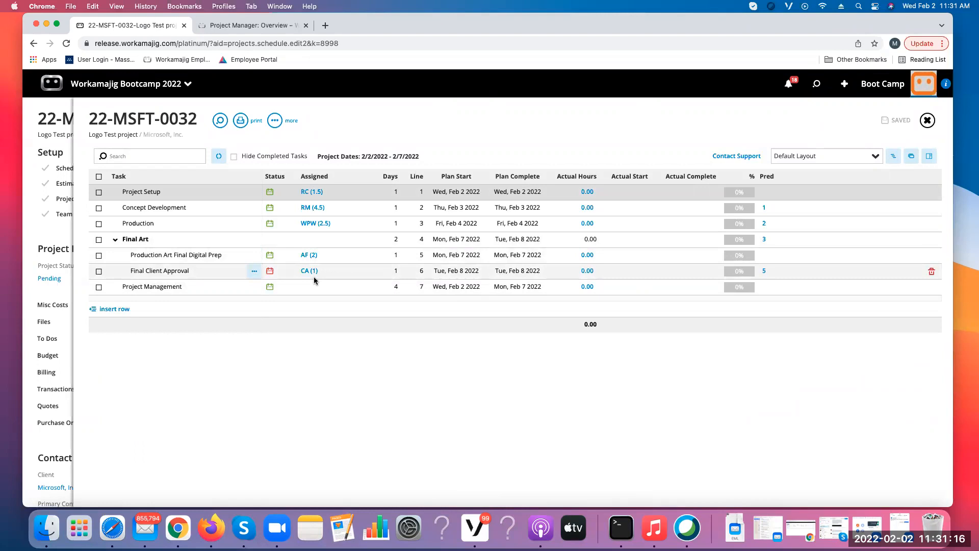
- Set the allocated hours of the person assigned to Project Setup to 2.5
left_click(320, 196)
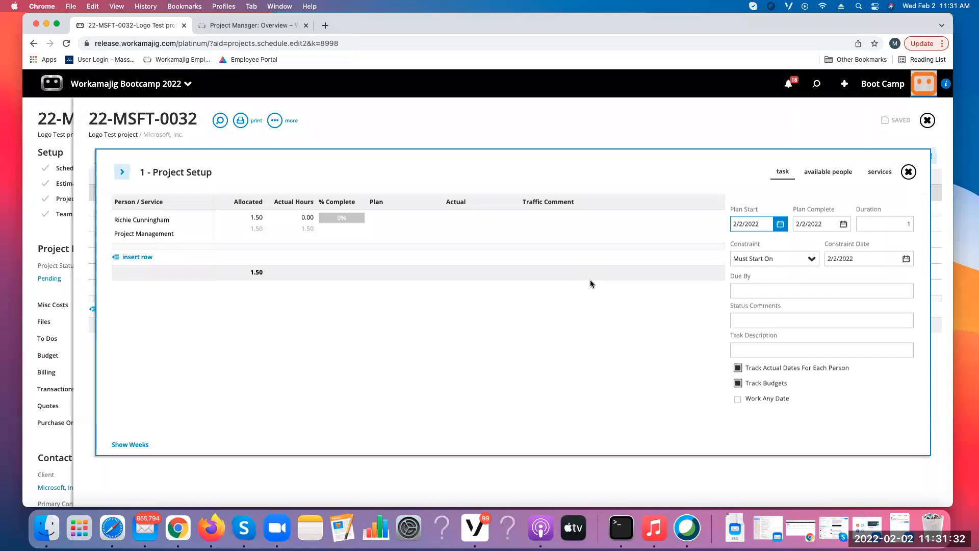
left_click(260, 221)
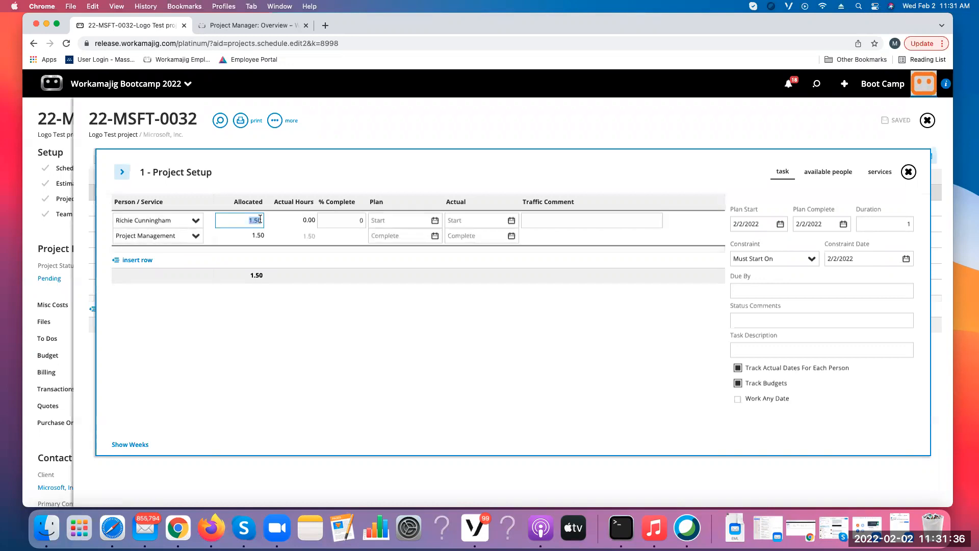
type("2")
left_click(809, 134)
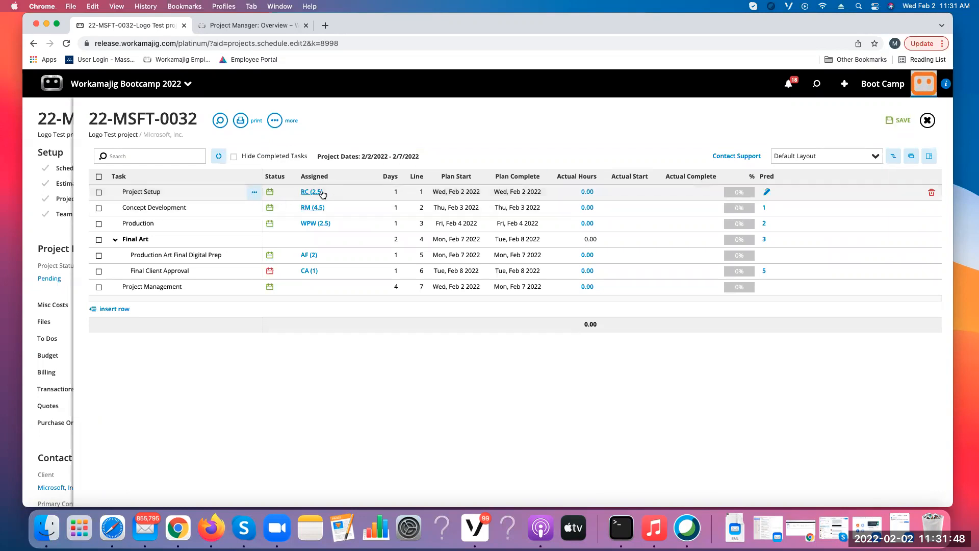
- Set the allocated hours of the person assigned to Final Client Approval to 10 and save the schedule
left_click(312, 271)
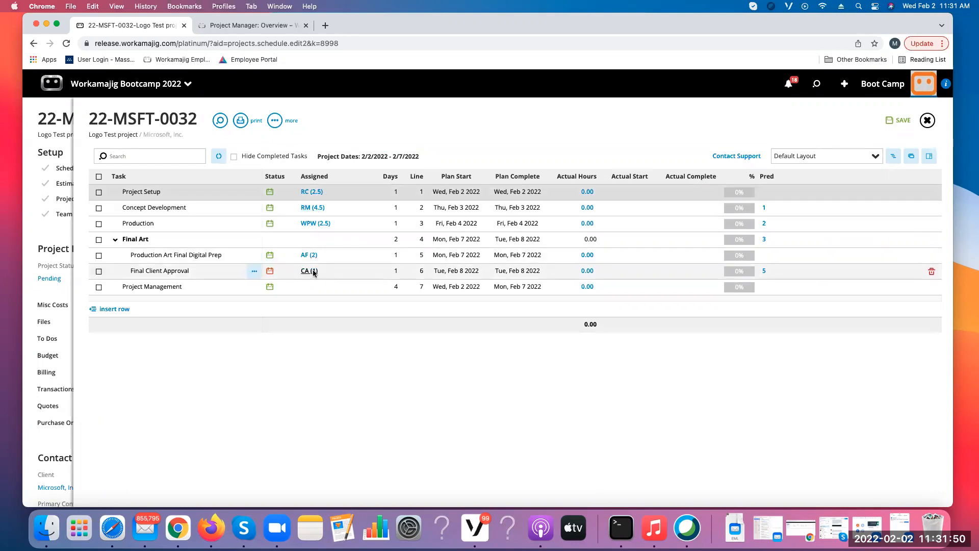
left_click(255, 219)
type("10")
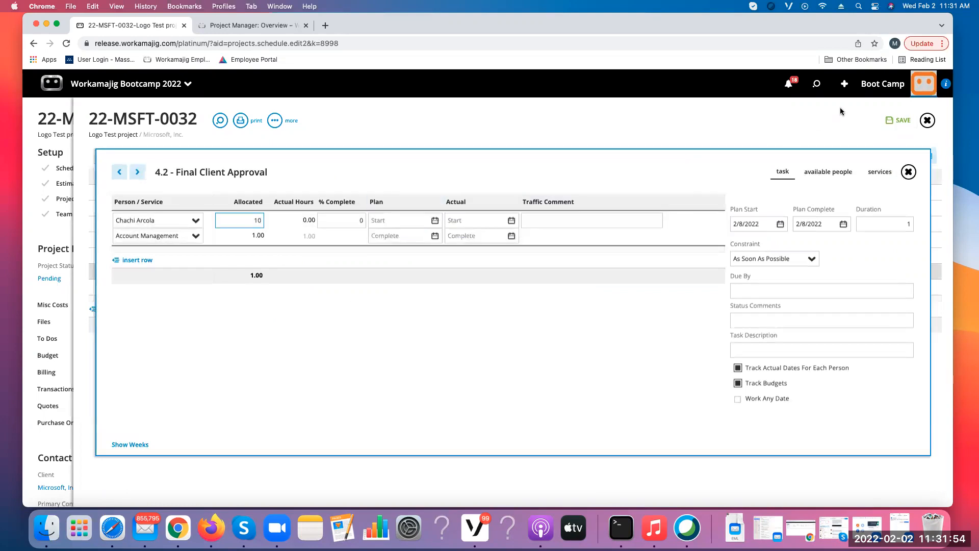
left_click(887, 120)
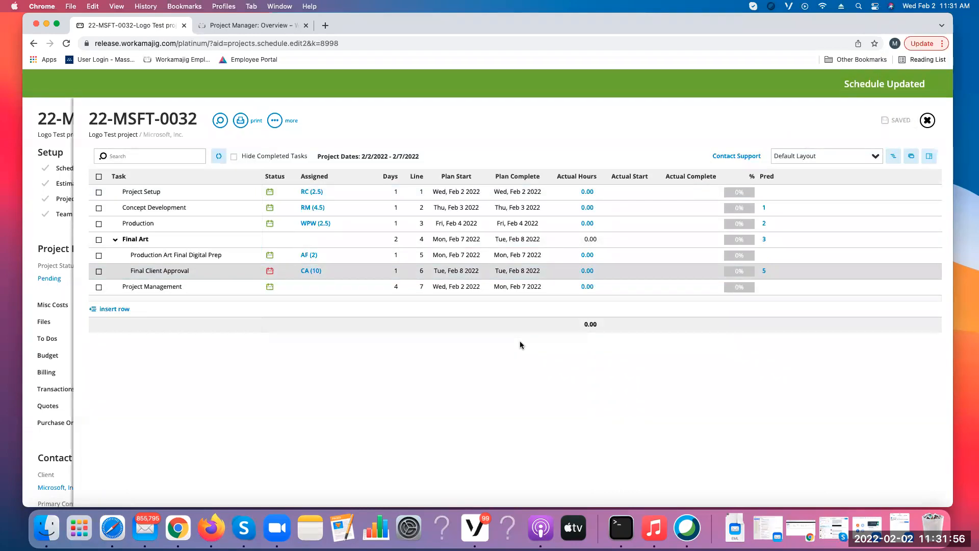
- Browse the sources for copying tasks, searching existing projects with "22-acme" and templates with "t"
left_click(911, 158)
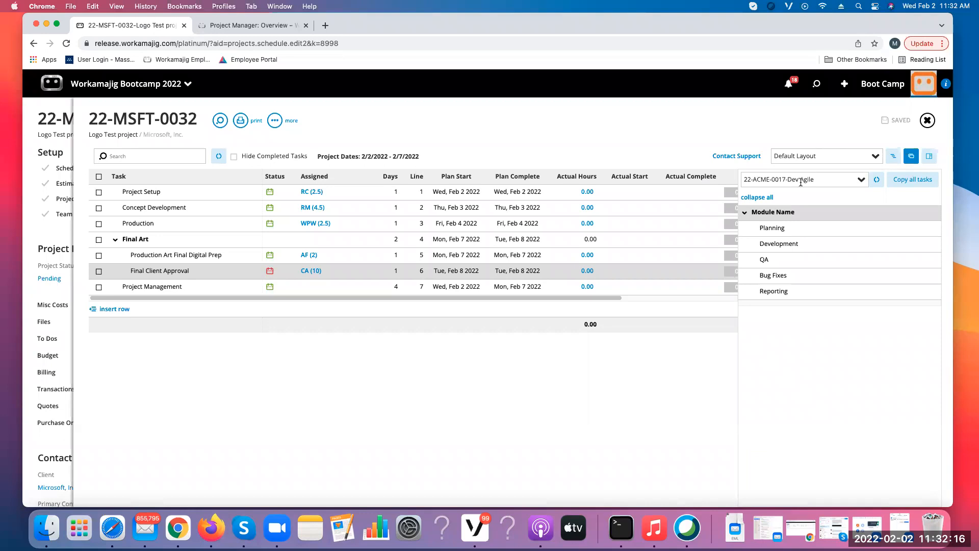
left_click(855, 182)
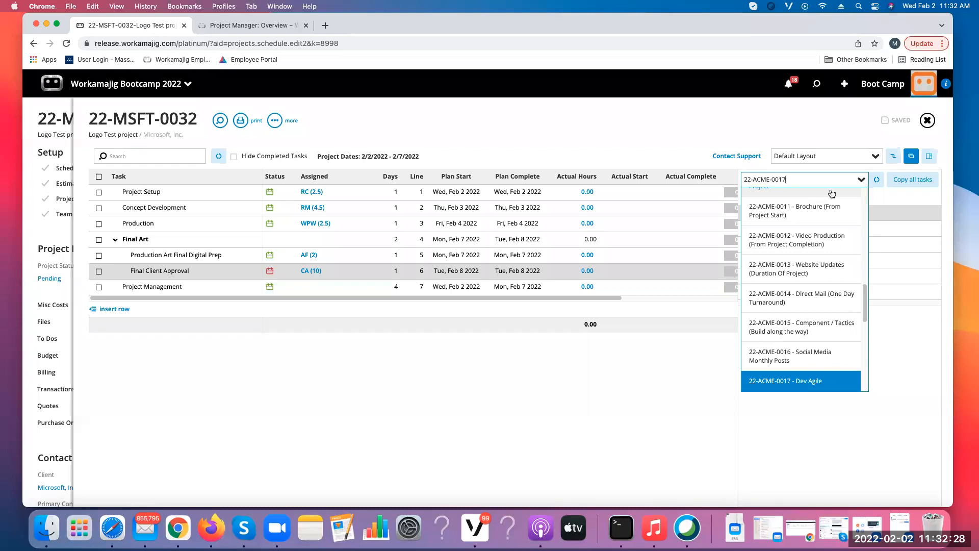
left_click_drag(800, 179, 742, 173)
type("22-")
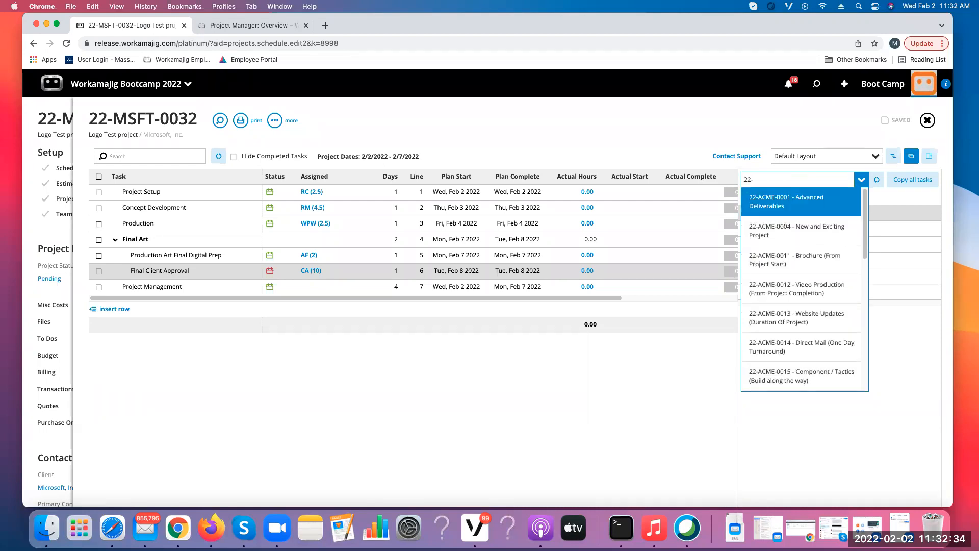
type("acme")
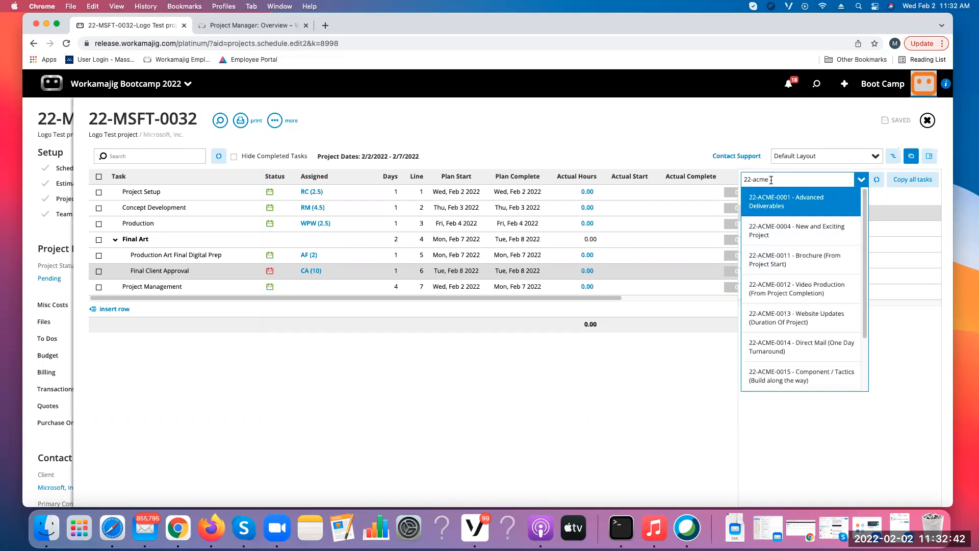
left_click_drag(771, 180, 742, 177)
key("BackSpace")
type("t")
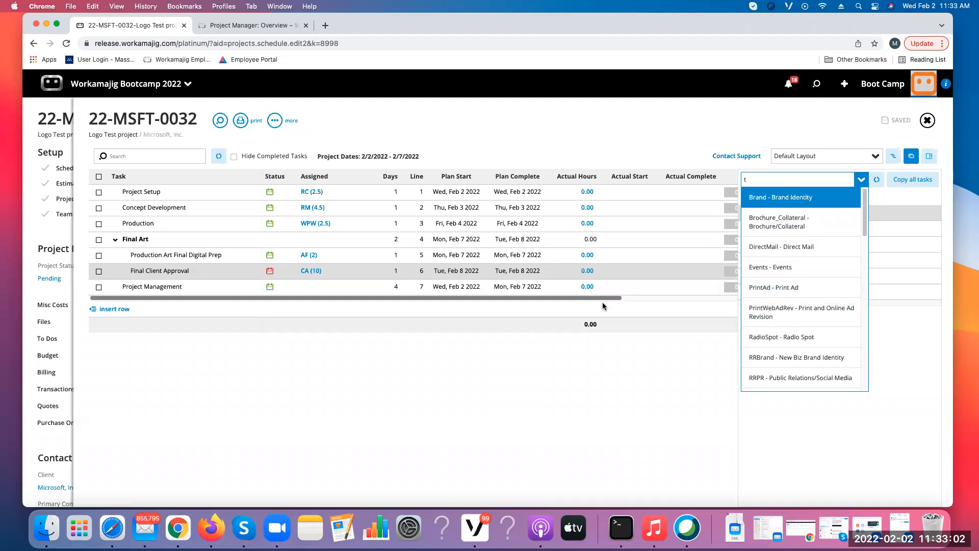
- Copy all tasks from the DirectMail template into the schedule, and close the schedule without saving them
left_click(797, 247)
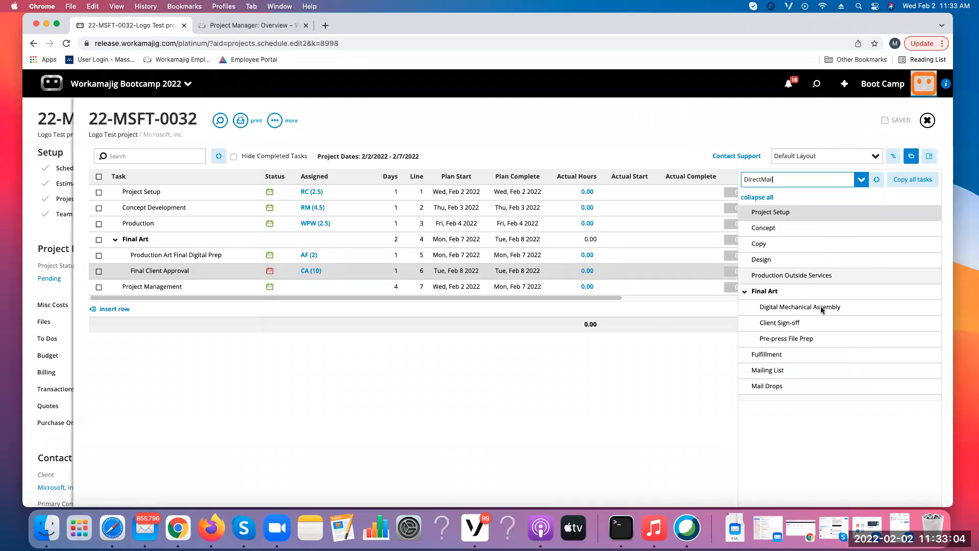
left_click(906, 181)
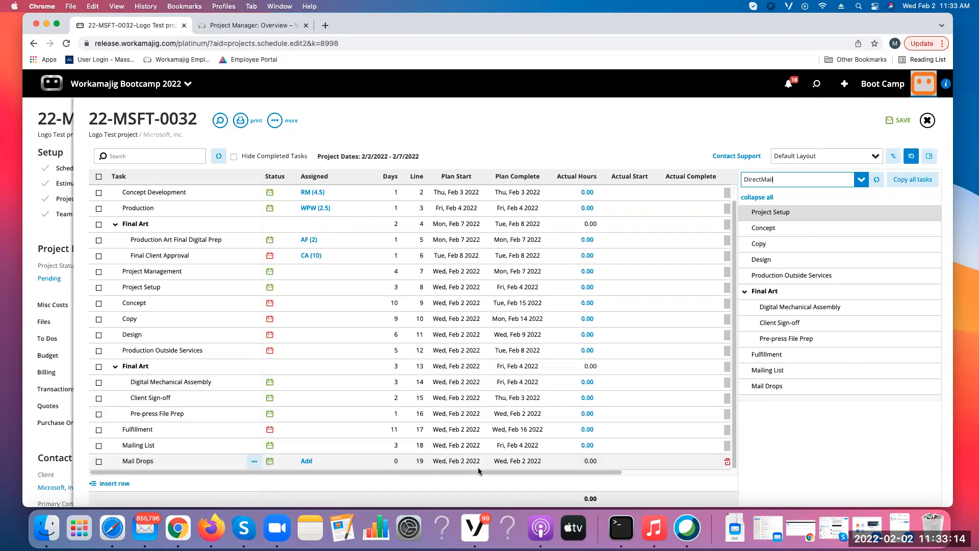
left_click(881, 134)
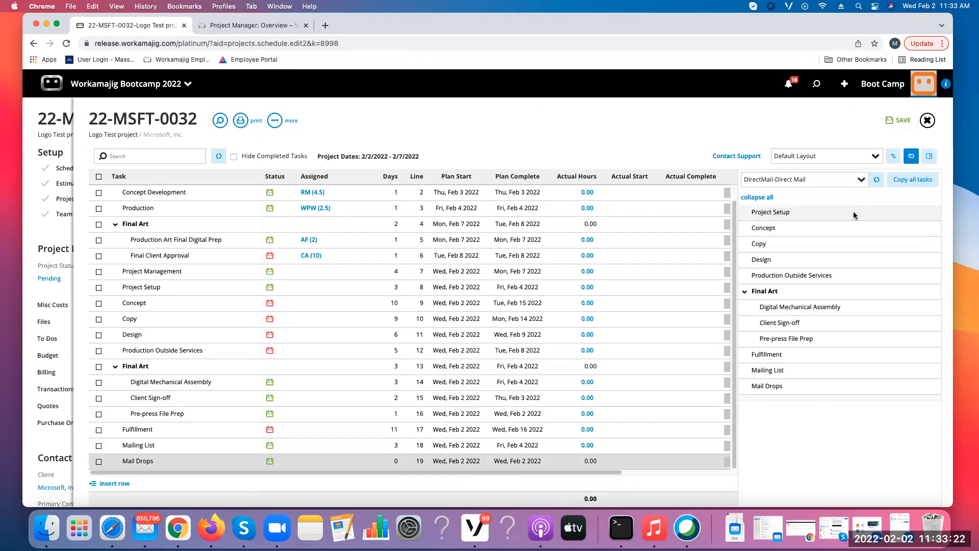
left_click(927, 120)
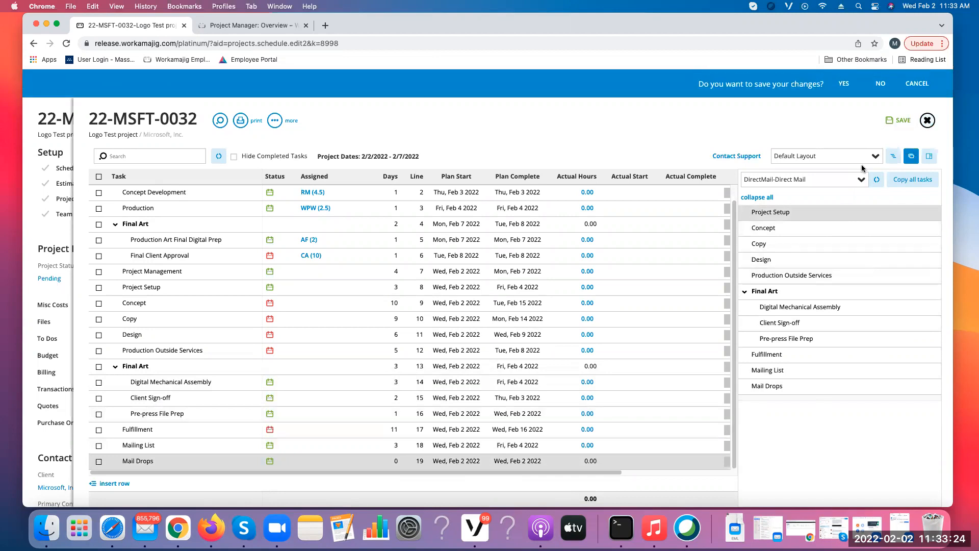
left_click(880, 83)
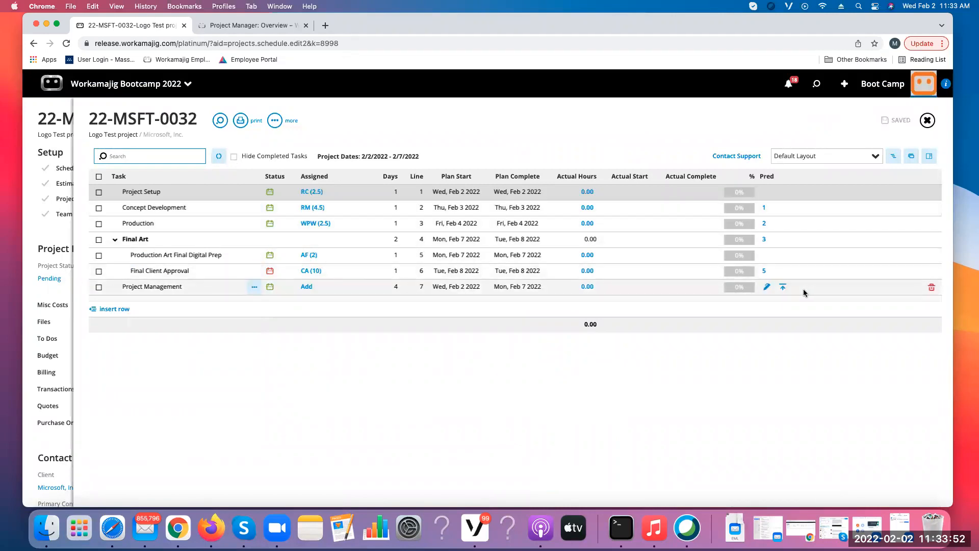
- Show the Gantt chart beside the task grid and examine the February task bars
left_click(893, 156)
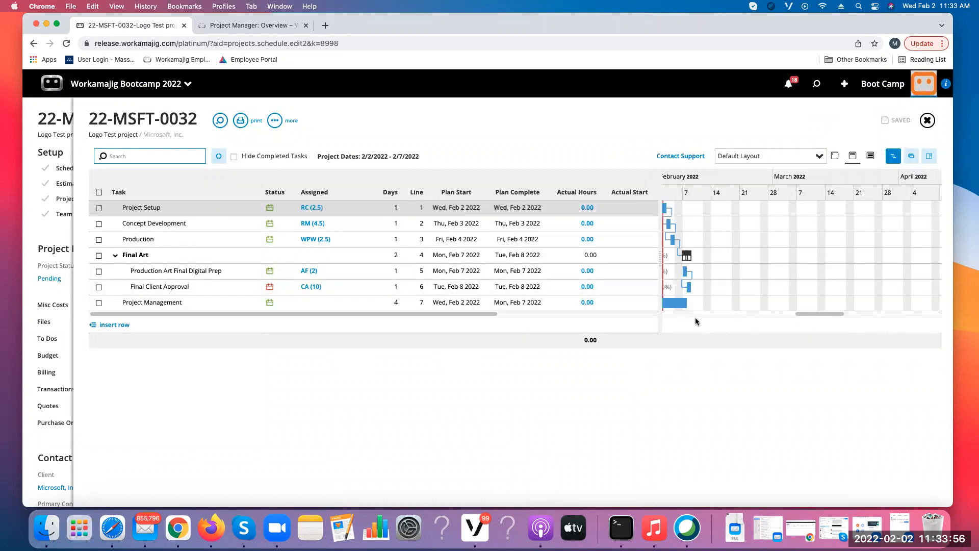
left_click_drag(804, 313, 782, 320)
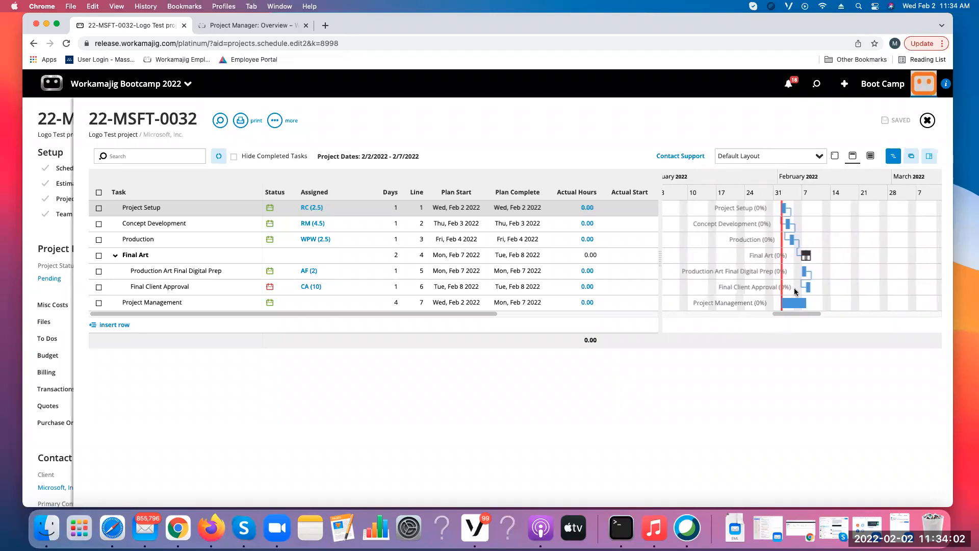
- Look through the additional schedule actions and open the schedule's print options
left_click(277, 119)
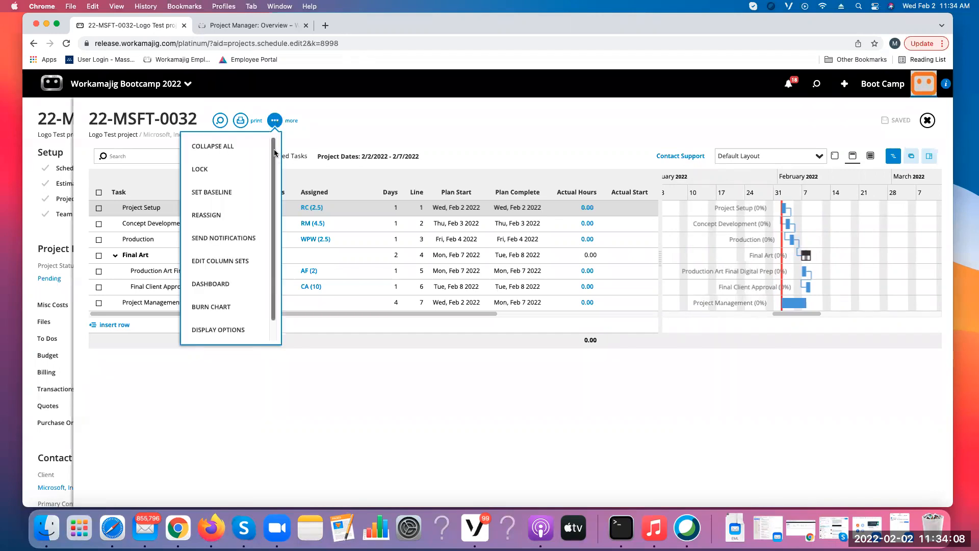
mouse_move(273, 158)
left_mouse_down()
mouse_move(272, 192)
mouse_move(281, 145)
left_mouse_up()
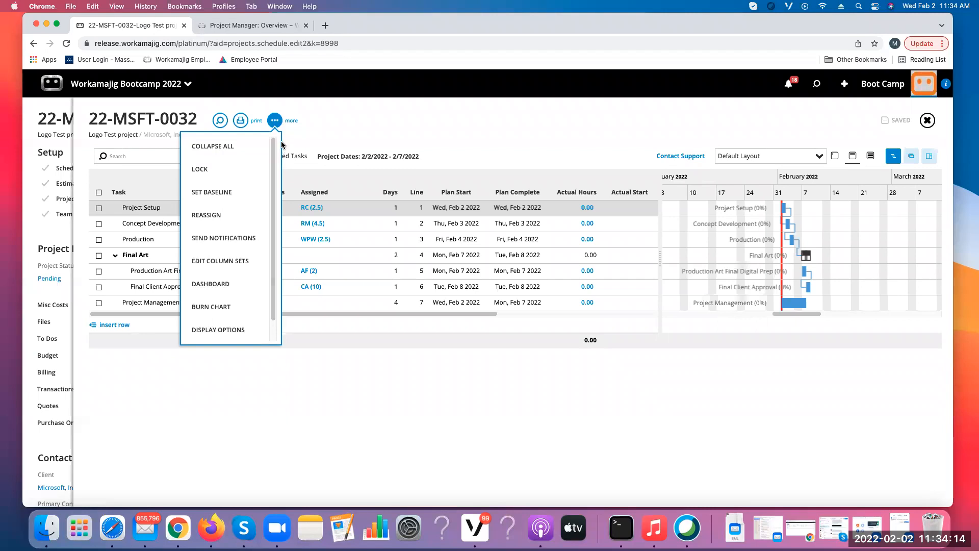
left_click(241, 123)
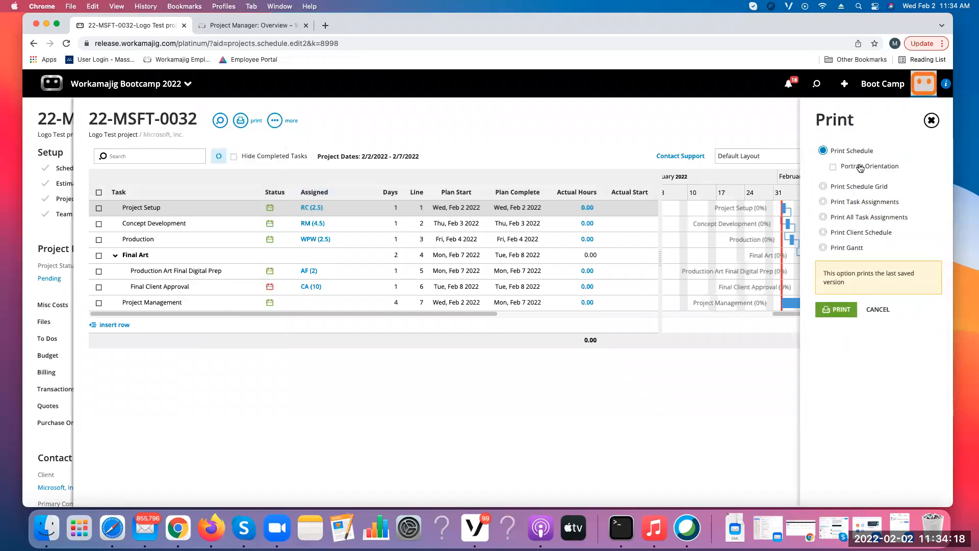
- Browse the print options for task assignments and the client schedule, trying the Include Due Comment setting on the client schedule
left_click(831, 203)
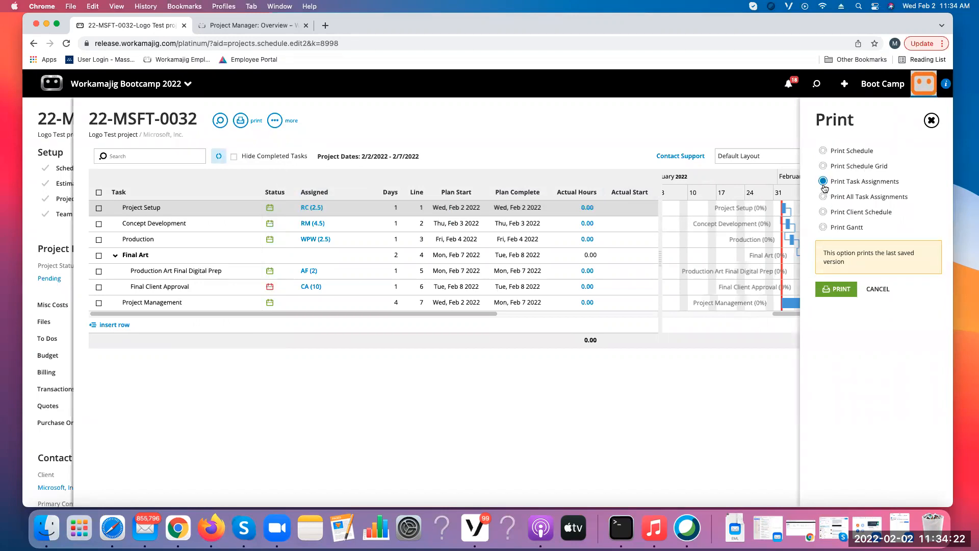
left_click(823, 212)
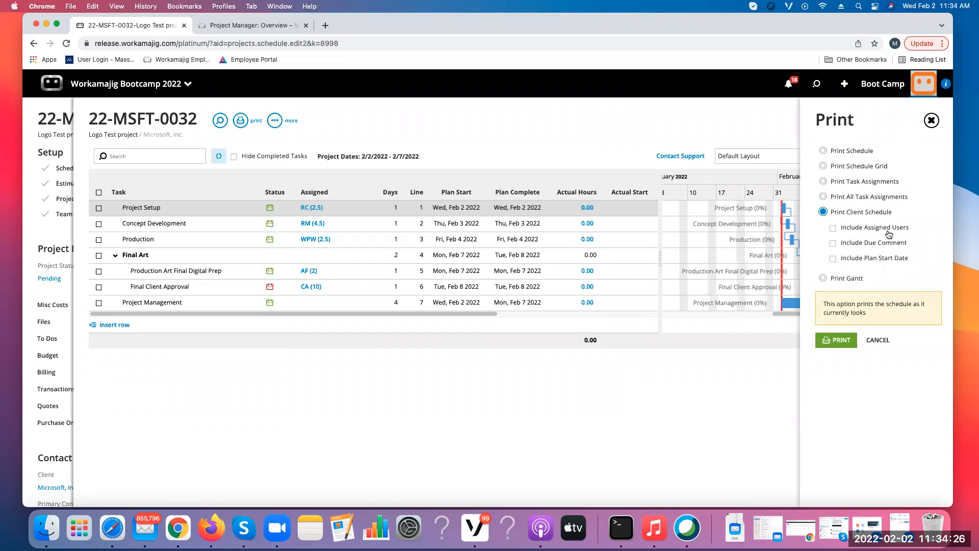
left_click(834, 244)
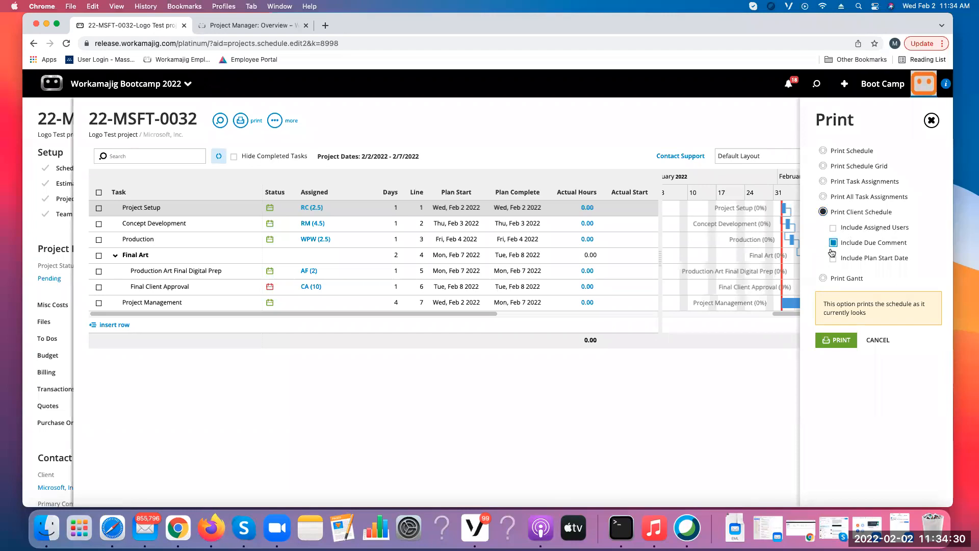
left_click(824, 211)
left_click(834, 243)
- Preview the Gantt print for all dates by Day as a PDF, and cancel out of printing without saving it
left_click(825, 279)
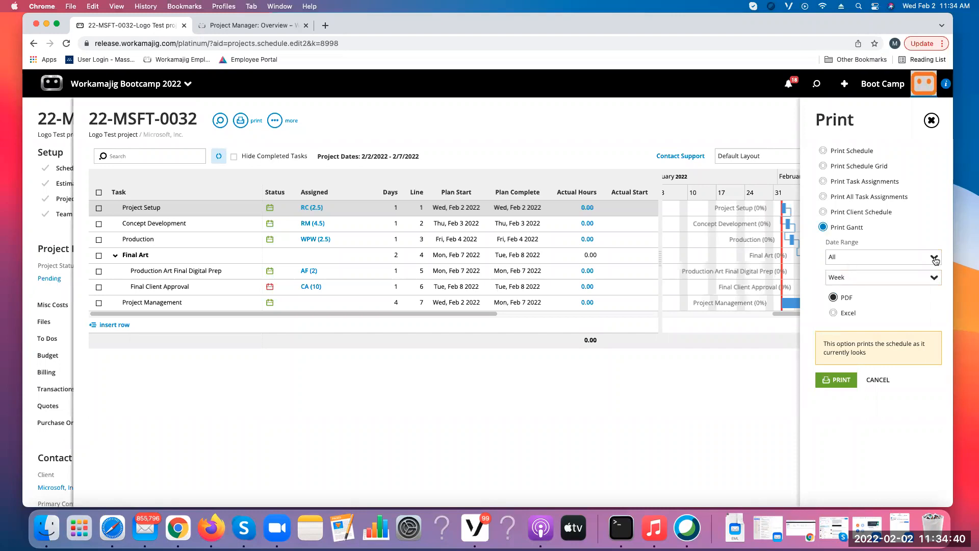
left_click(898, 278)
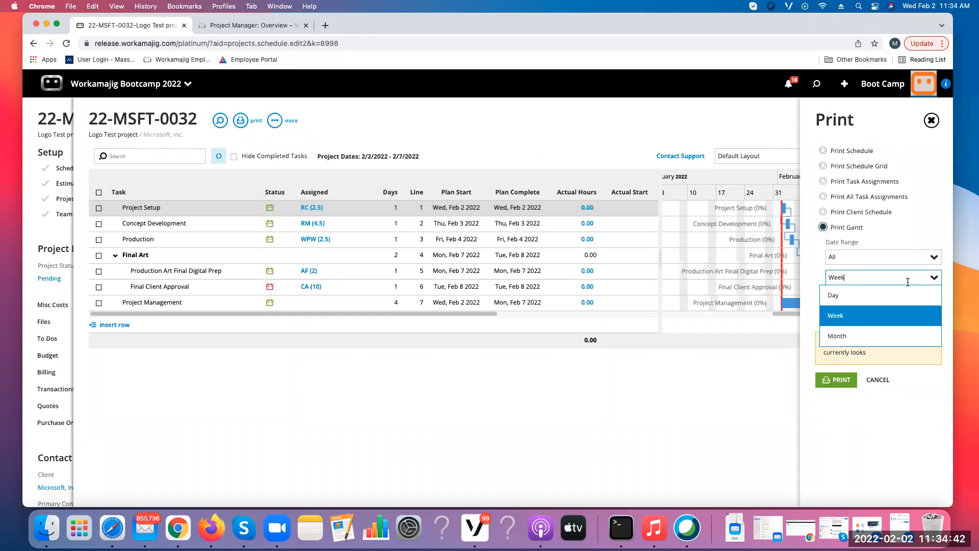
left_click(879, 292)
left_click(836, 381)
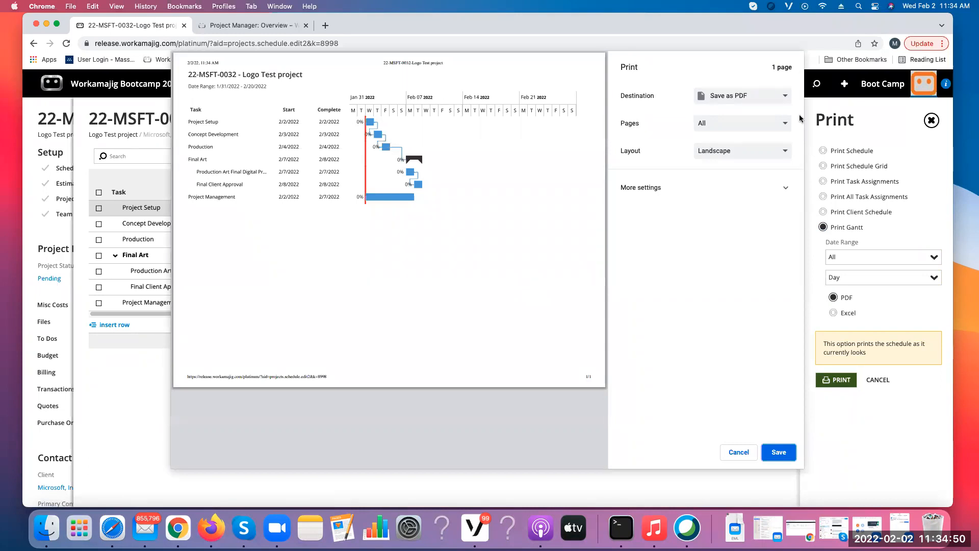
left_click(738, 452)
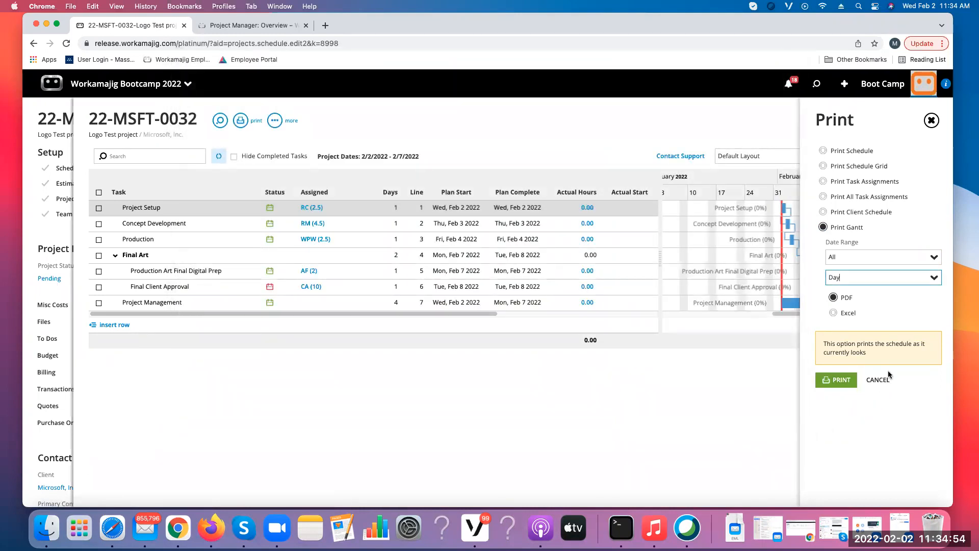
left_click(877, 379)
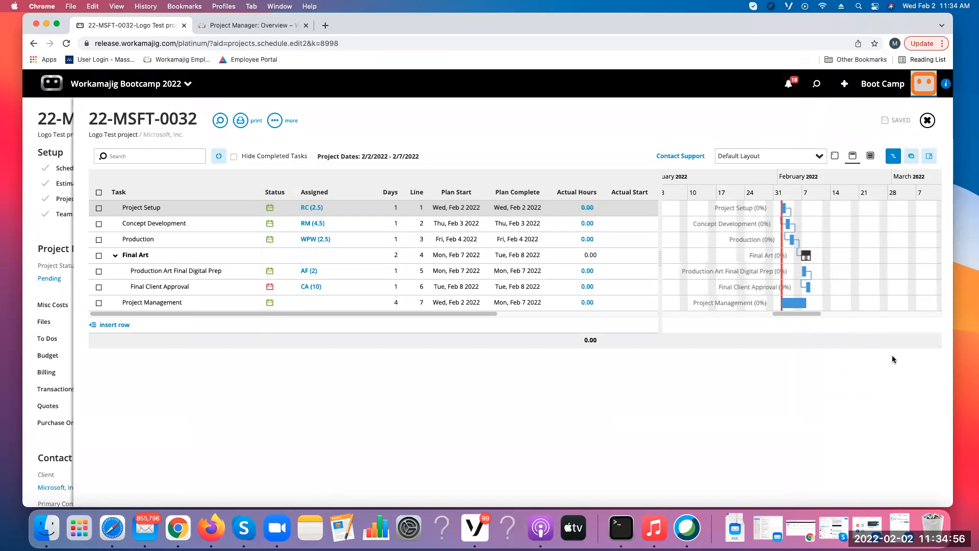
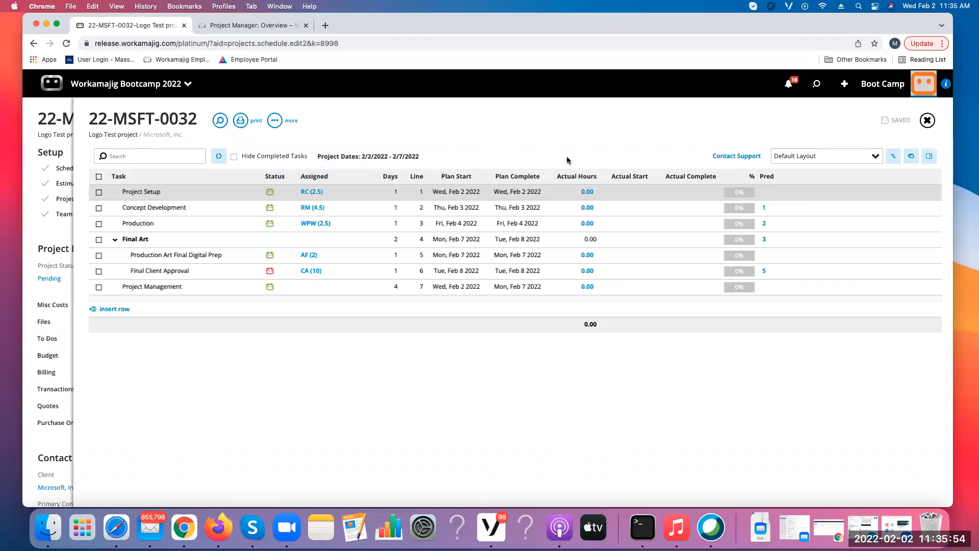
- Examine the Project Setup task's details and the Concept Development task's predecessors, leaving both without changes
left_click(929, 155)
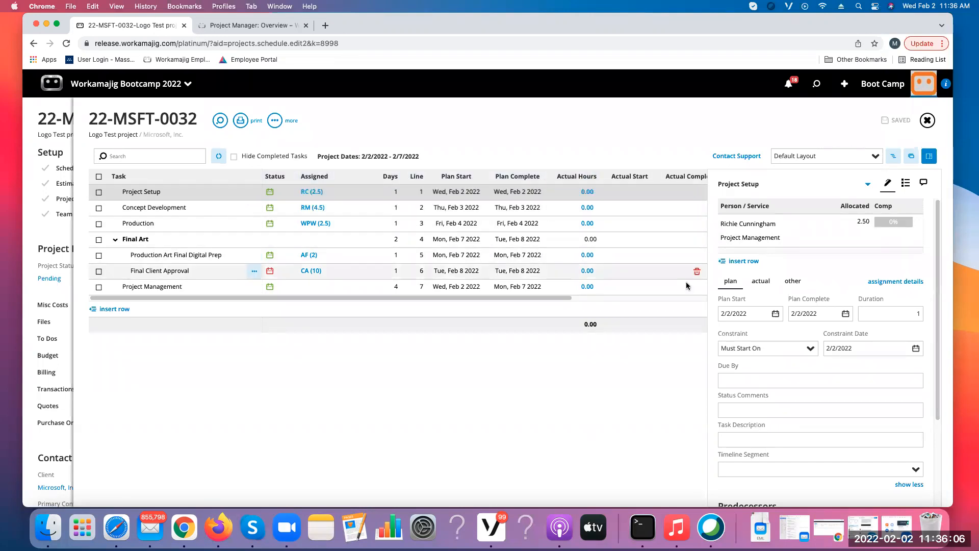
left_click(930, 156)
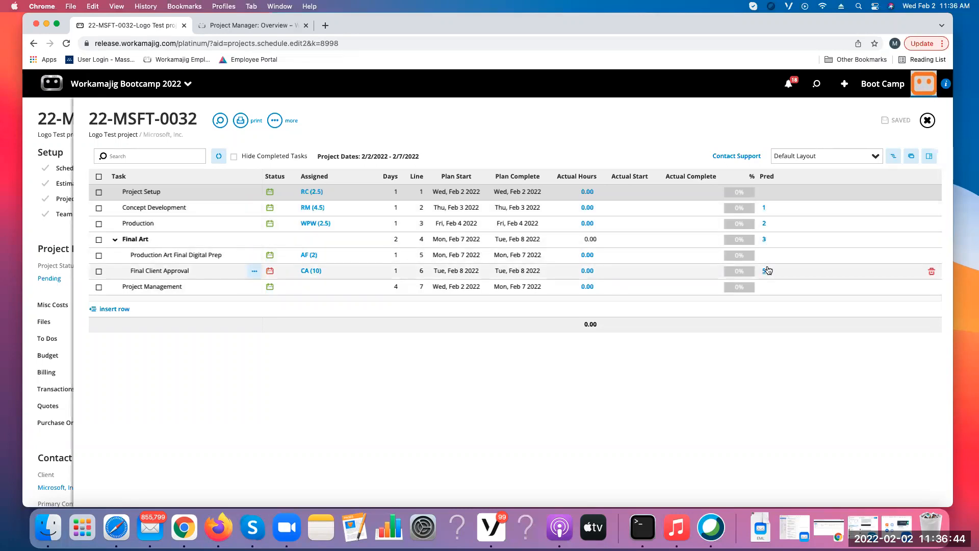
left_click(762, 208)
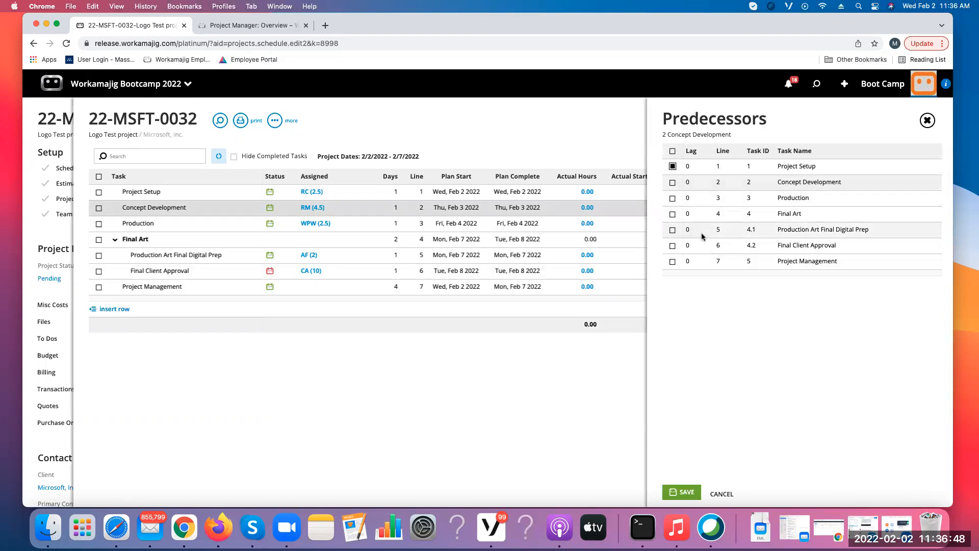
left_click(721, 494)
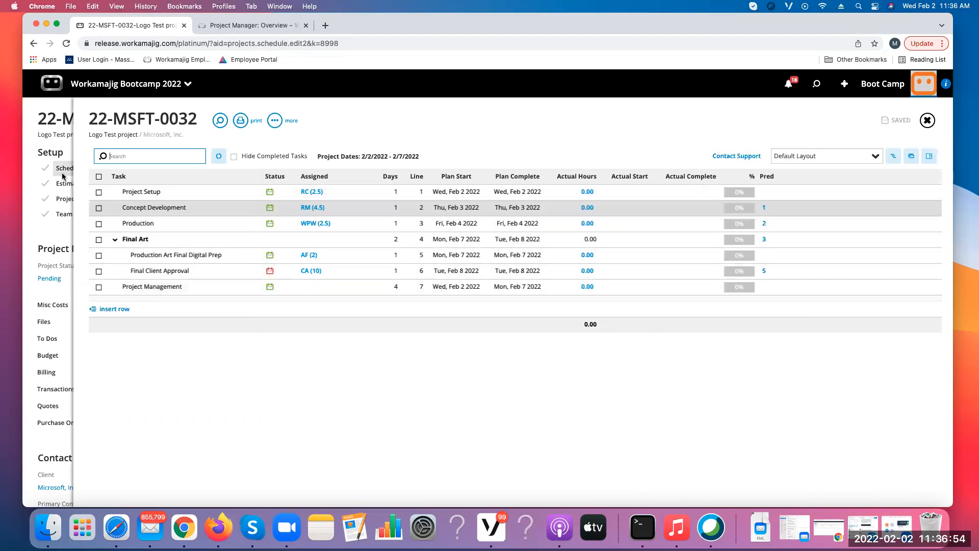
- Unlink all tasks in the schedule, save it, and check the task bars in the Gantt chart
left_click(99, 176)
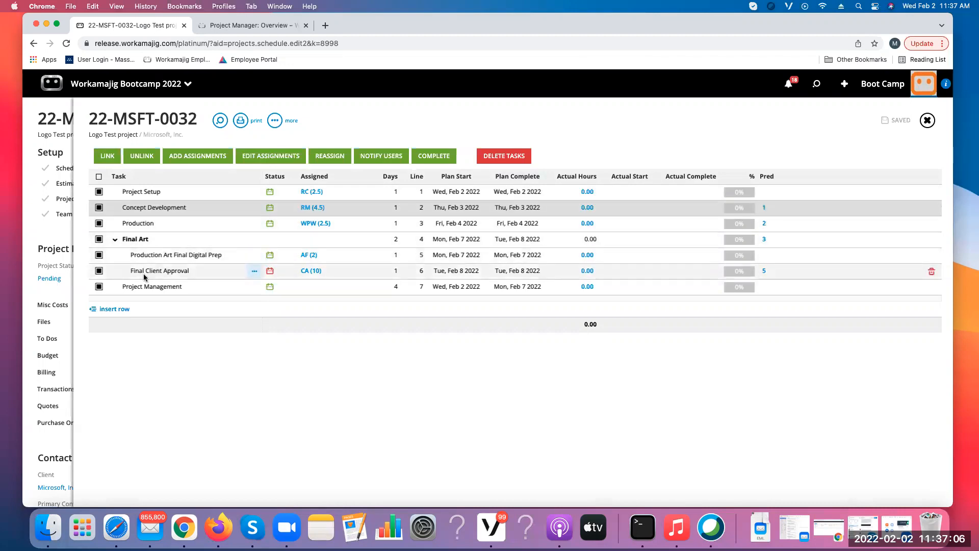
left_click(144, 156)
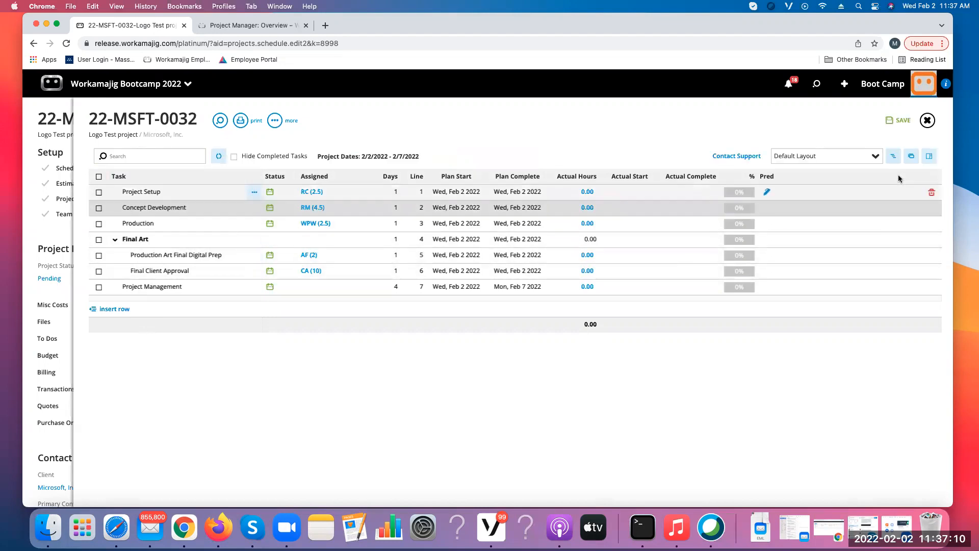
left_click(898, 122)
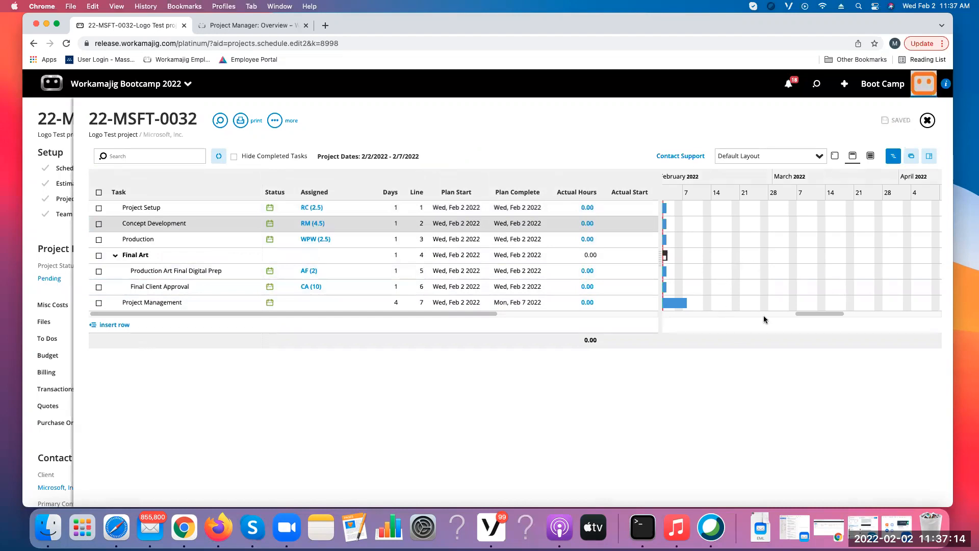
mouse_move(803, 312)
left_mouse_down()
mouse_move(742, 312)
mouse_move(791, 314)
left_mouse_up()
left_click(893, 158)
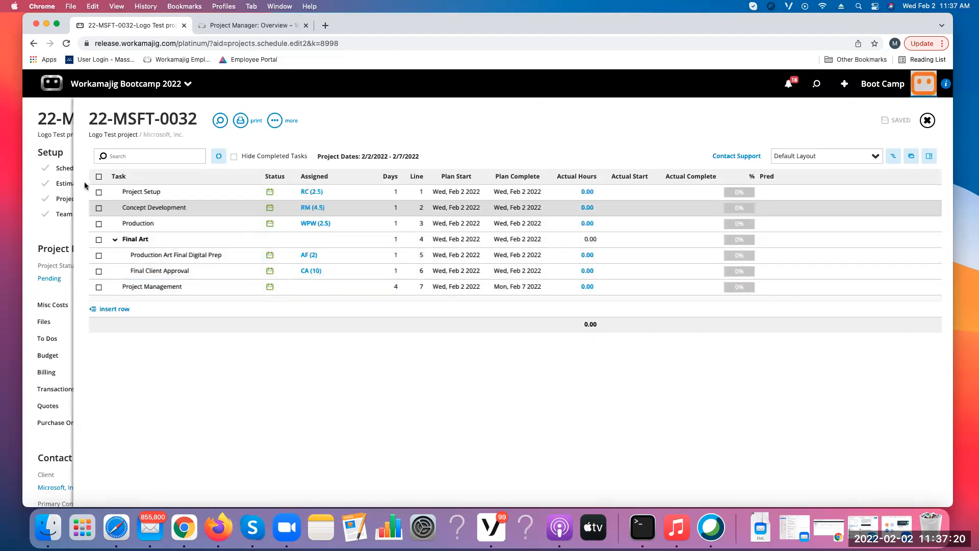
- Link all schedule tasks in sequence, save the schedule, and check the dependencies in the Gantt chart
left_click(98, 176)
left_click(108, 157)
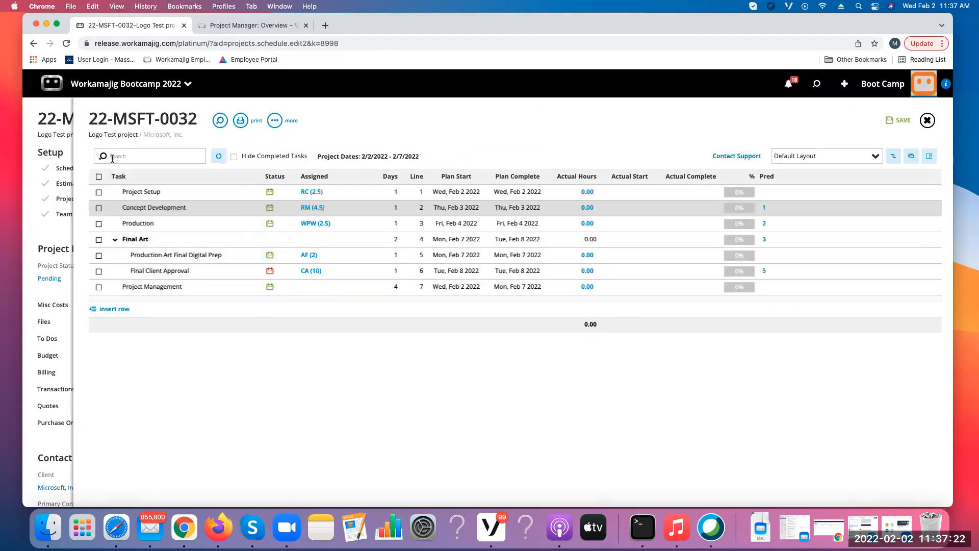
left_click(898, 120)
left_click(894, 156)
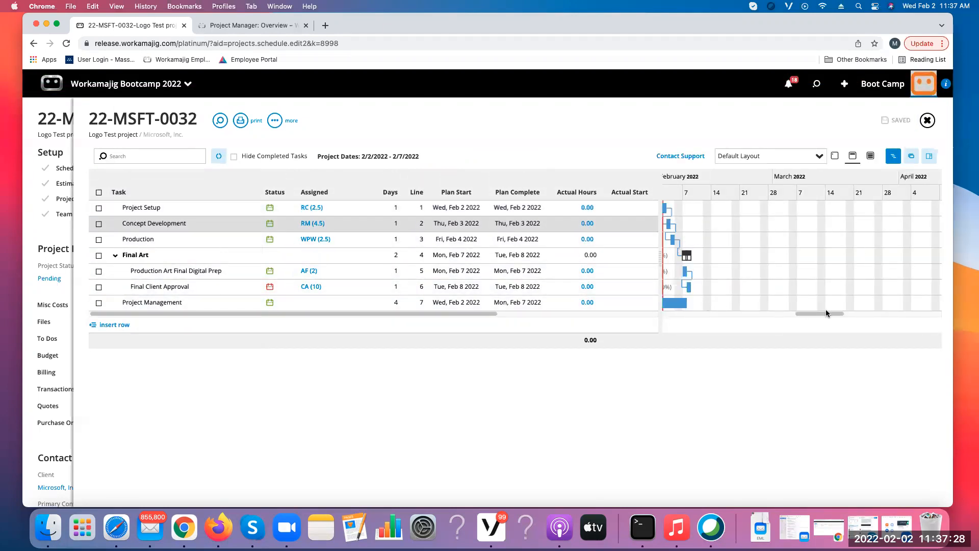
left_click(894, 156)
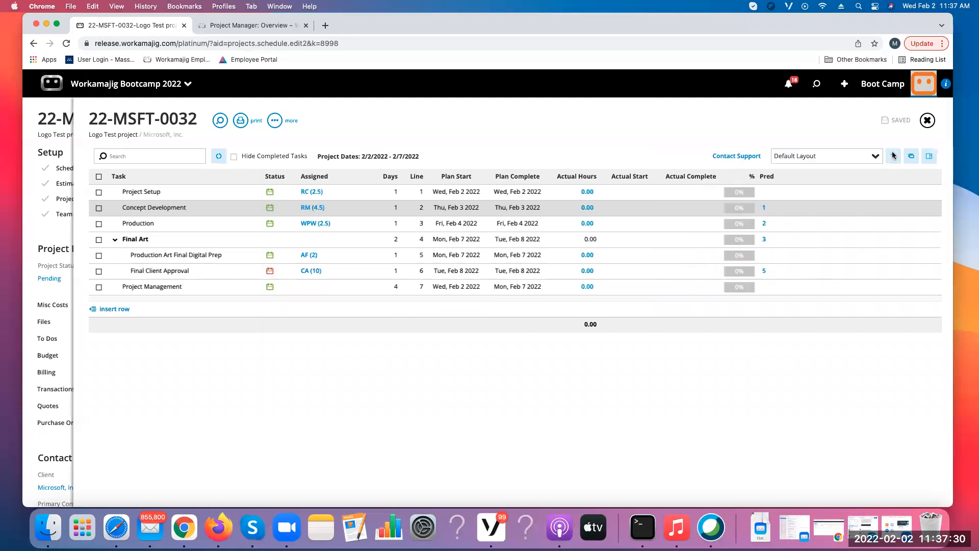
- Select all schedule tasks to examine the available bulk actions, and clear the selection
left_click(166, 212)
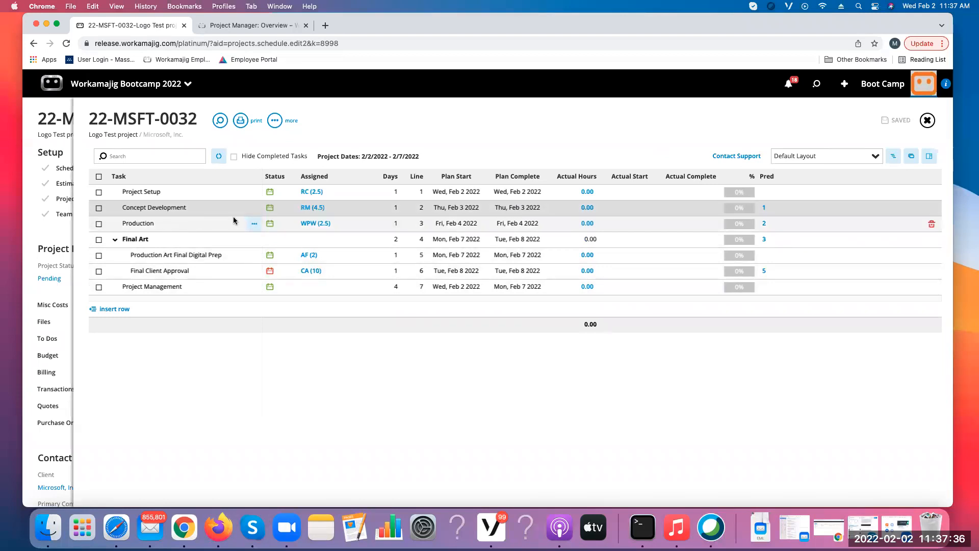
left_click(98, 176)
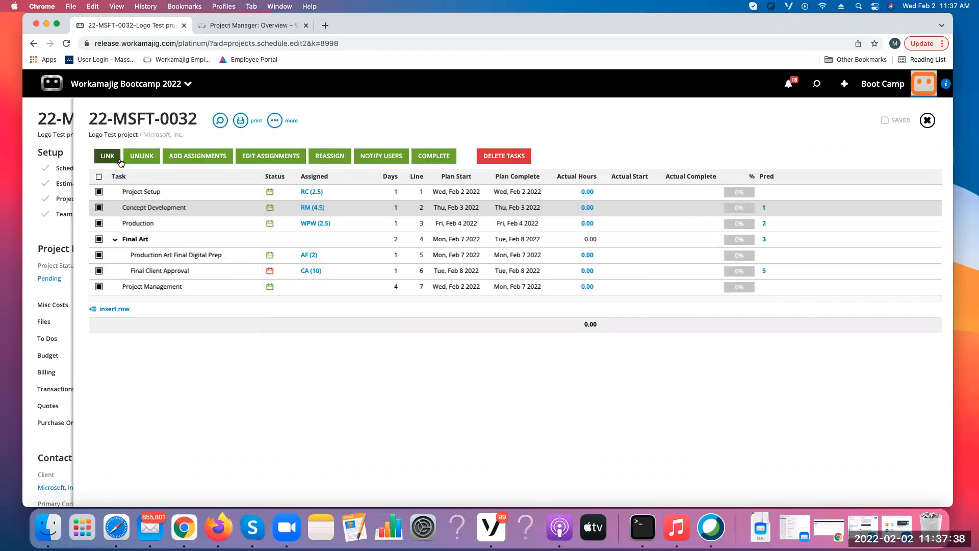
left_click(99, 176)
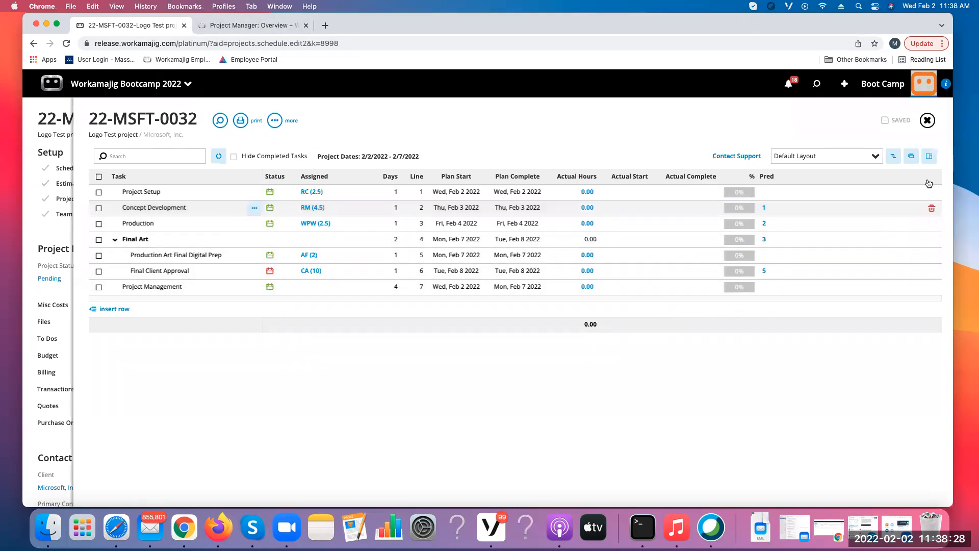
- Close the schedule and create the project's first estimate, Logo Test project, By Task And Service with labor auto-pulled from the schedule
left_click(928, 121)
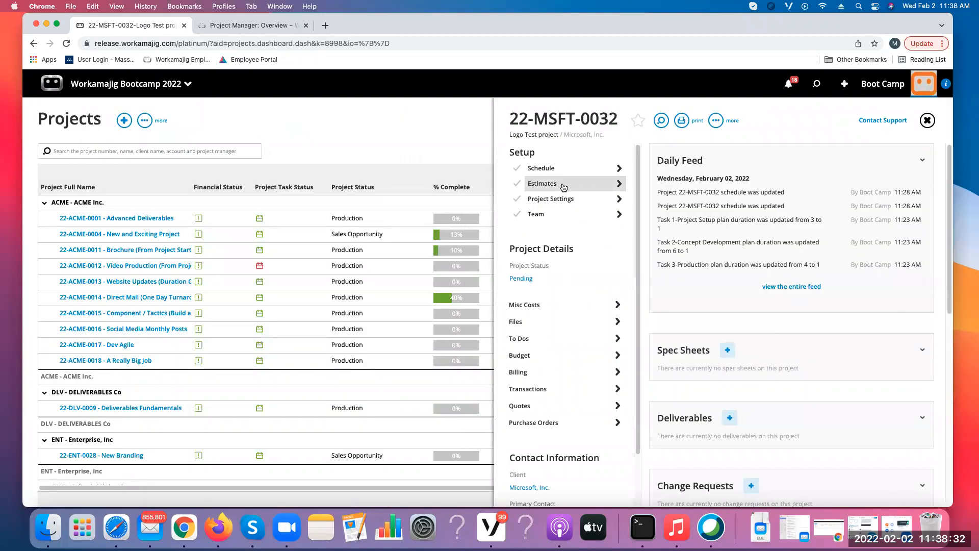
left_click(563, 185)
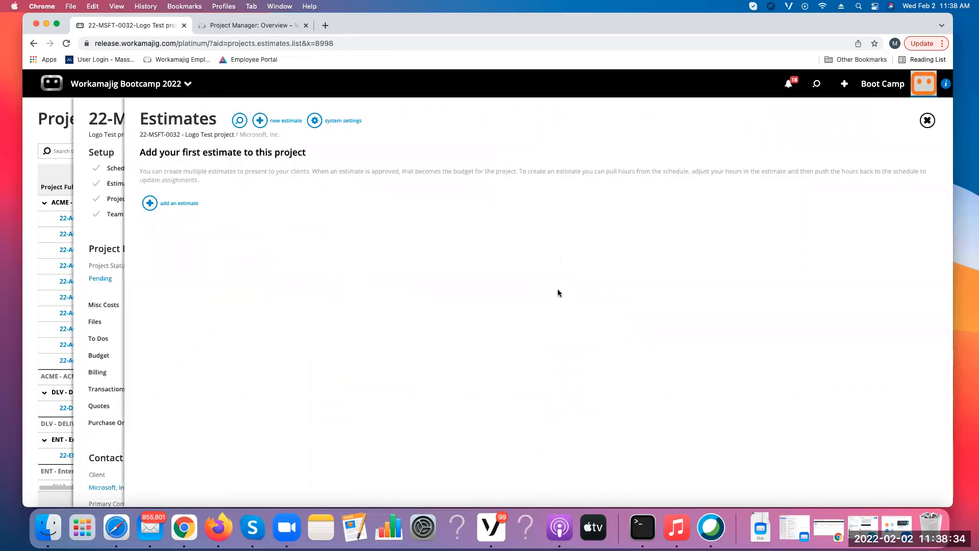
left_click(261, 121)
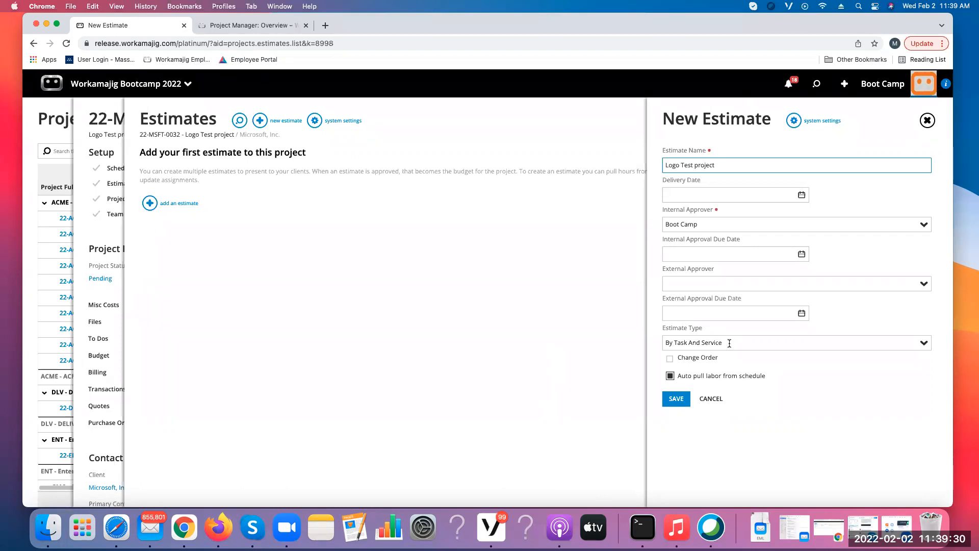
left_click(670, 399)
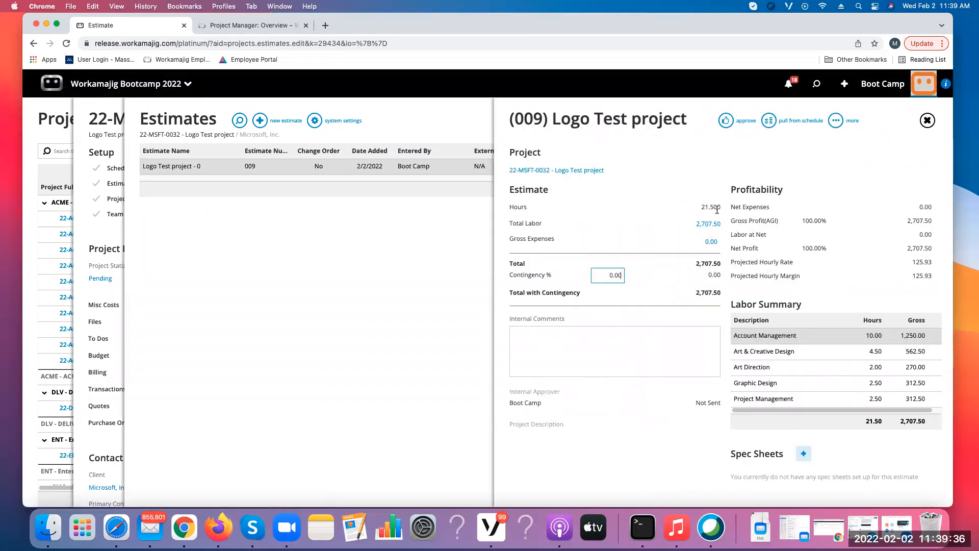
- In the estimate's labor breakout, set the Art & Creative Design gross for Concept Development to 826.50 and close the breakout
left_click(708, 223)
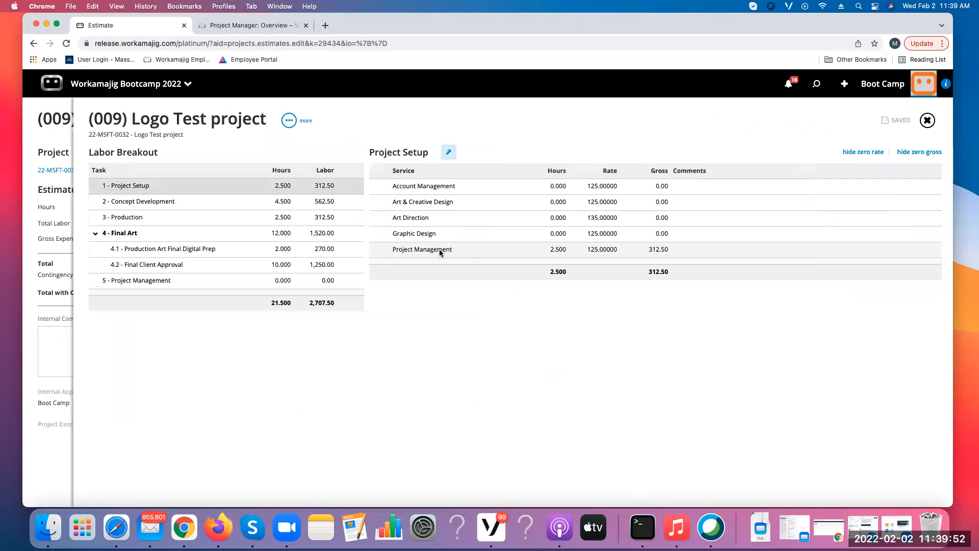
left_click(167, 202)
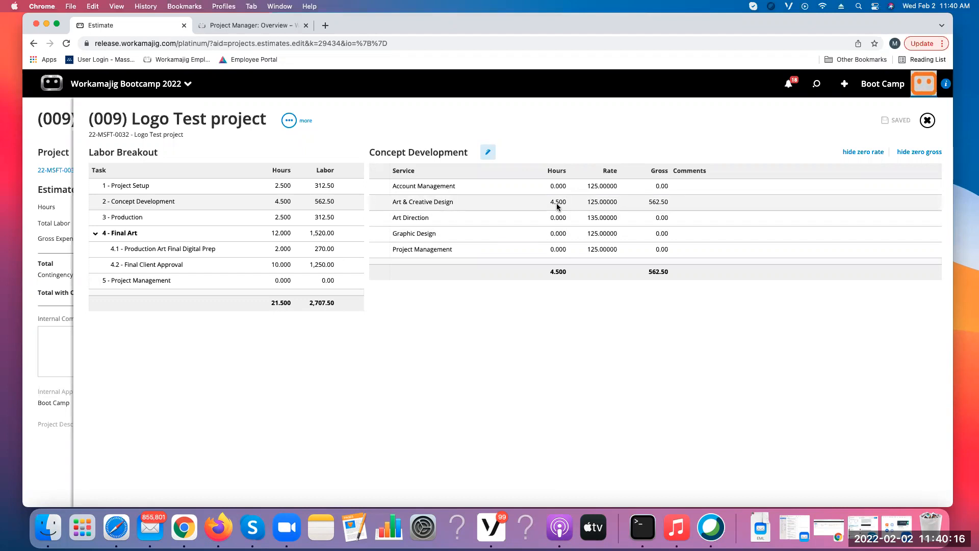
left_click(656, 203)
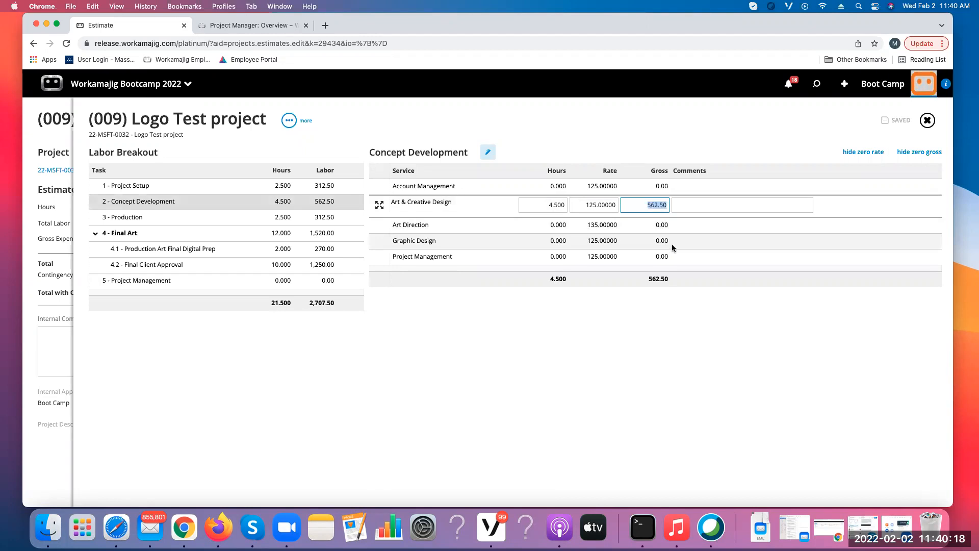
type("826.50")
left_click(653, 360)
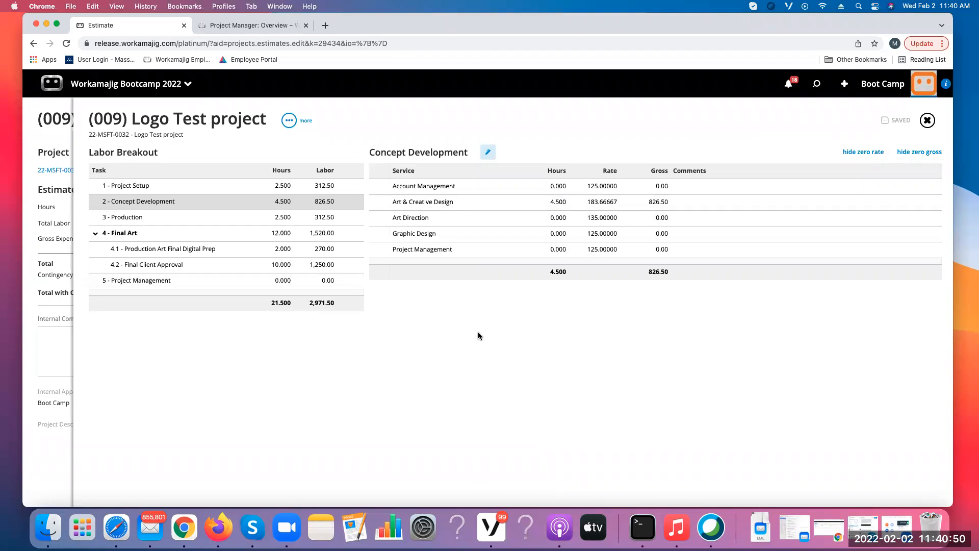
left_click(926, 121)
- Open the estimate's settings and examine the billing, estimate template, approval, quantity and notification options
left_click(838, 121)
left_click(815, 153)
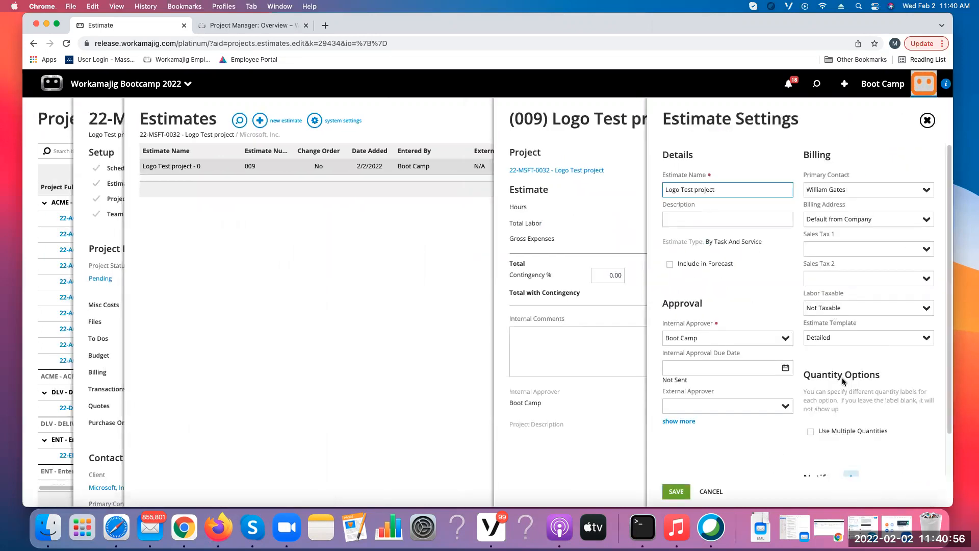
left_click(816, 337)
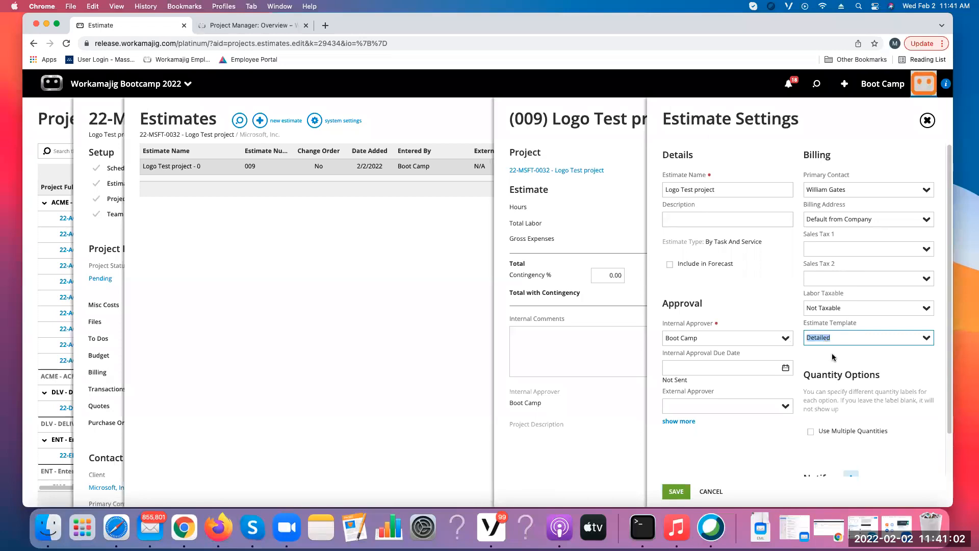
scroll(840, 402, "down", 2)
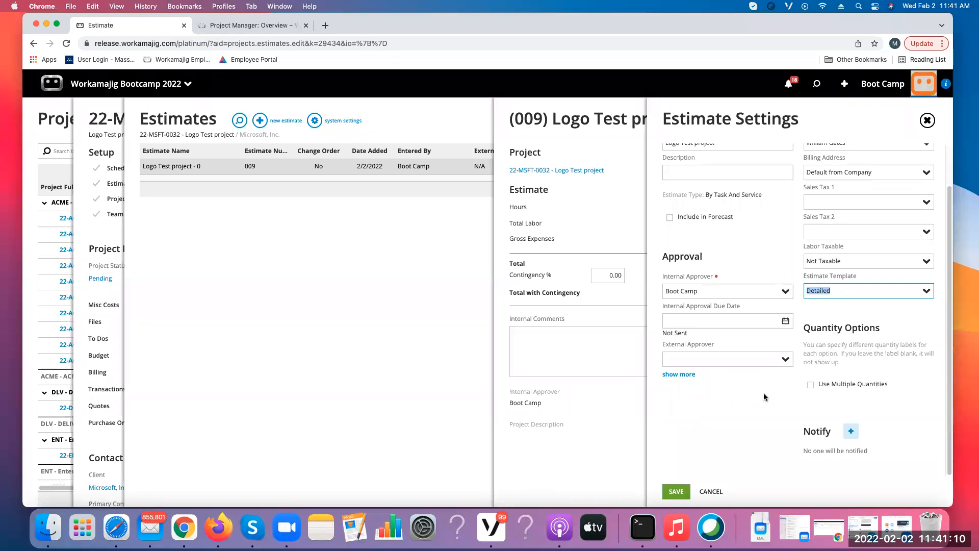
scroll(758, 375, "up", 2)
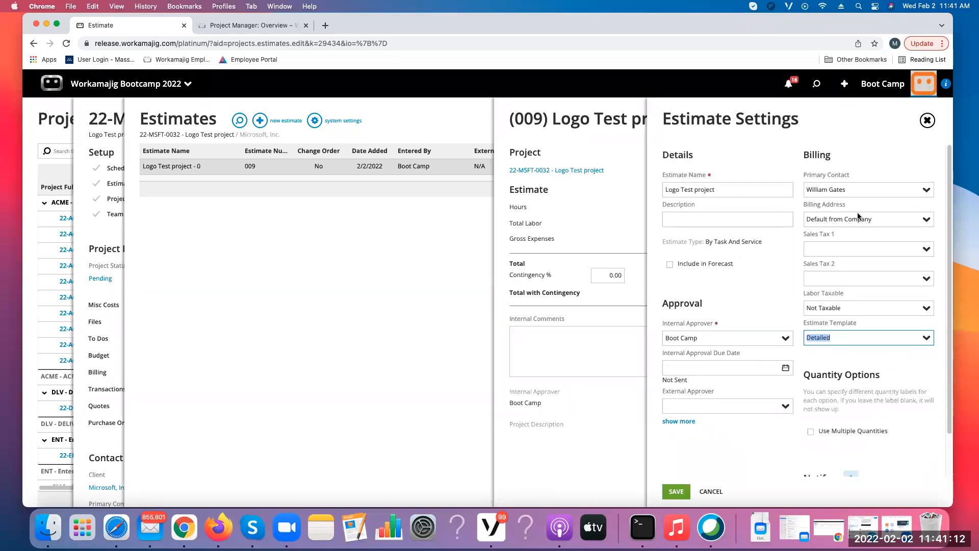
- Close the estimate settings and approve the Logo Test project estimate
left_click(927, 120)
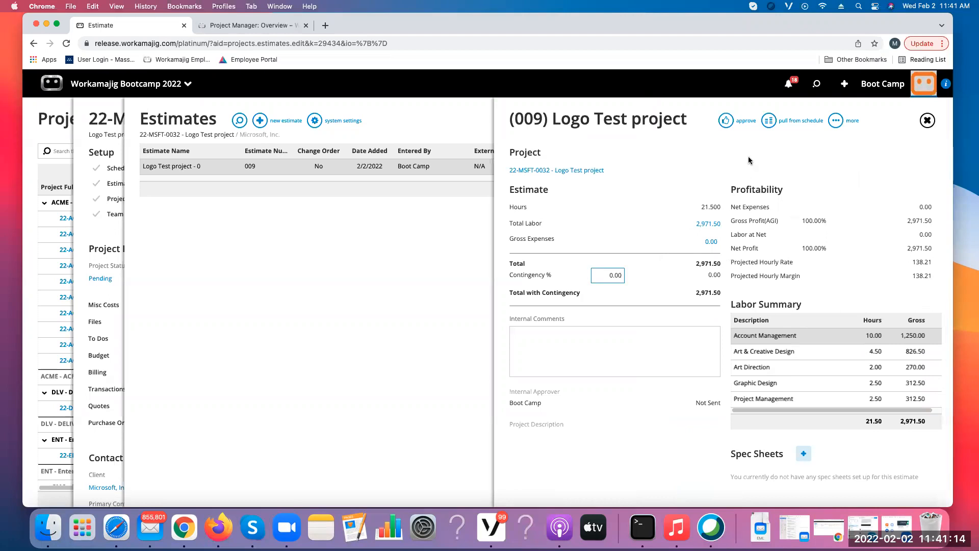
left_click(729, 123)
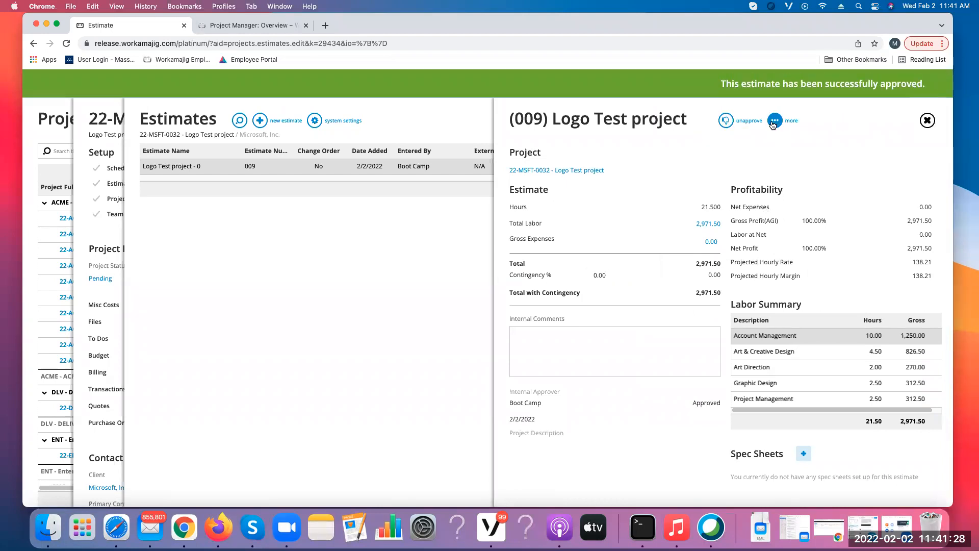
- Open the print version of the approved estimate, enlarge it, and examine the task breakdown, totals and approval section before closing it
left_click(774, 121)
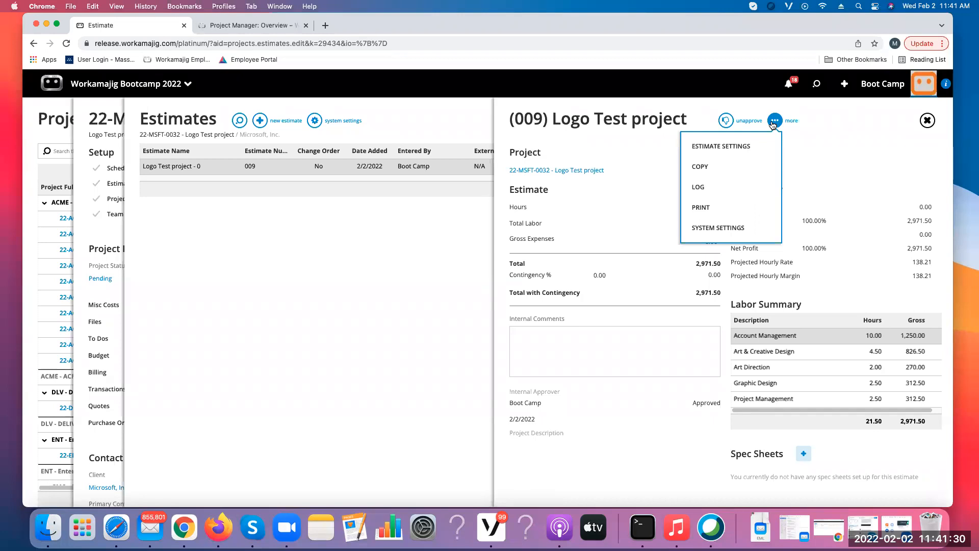
left_click(743, 212)
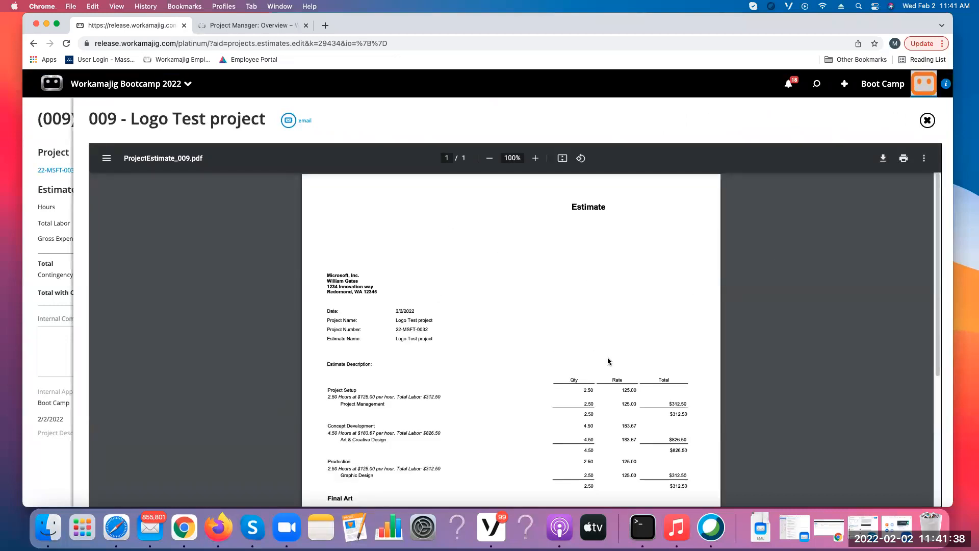
left_click(536, 159)
left_click(536, 158)
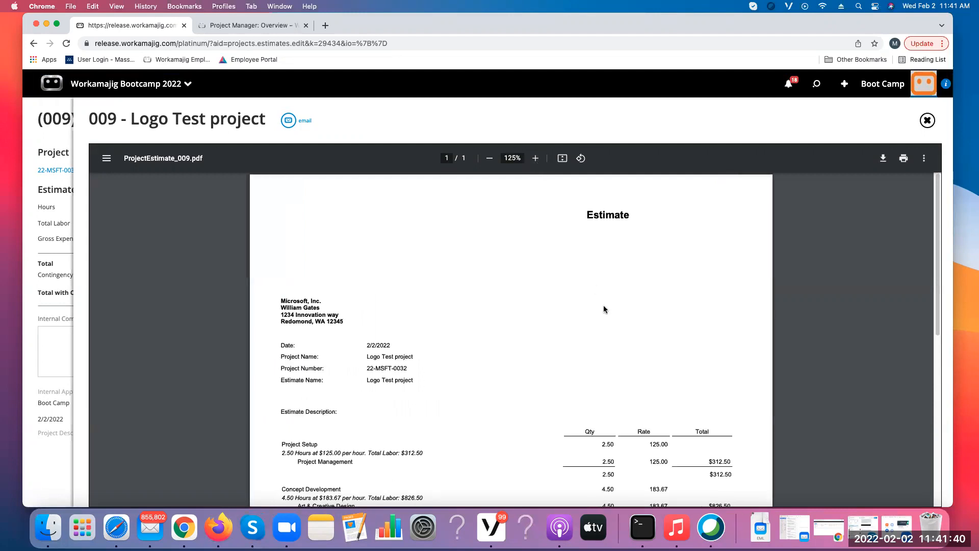
scroll(607, 322, "down", 3)
scroll(607, 326, "down", 3)
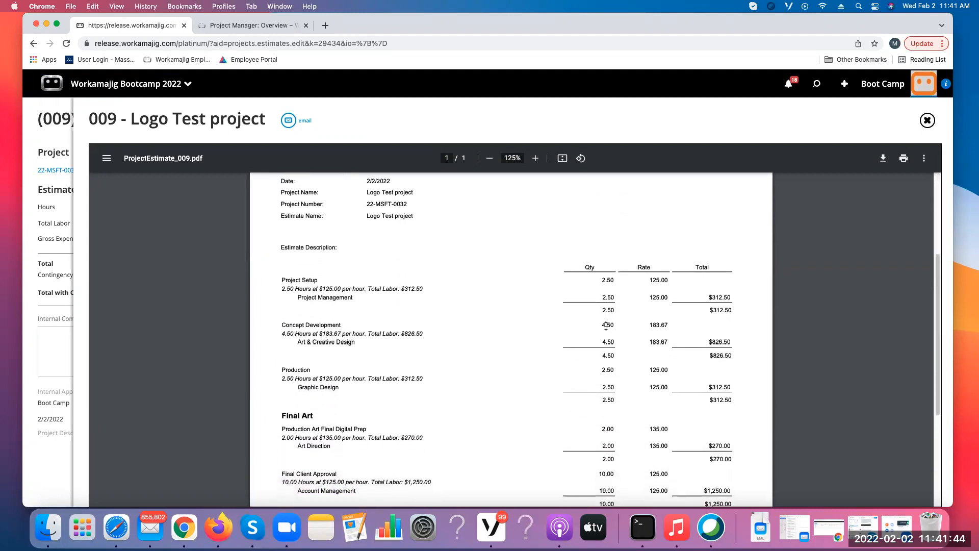
scroll(605, 326, "down", 2)
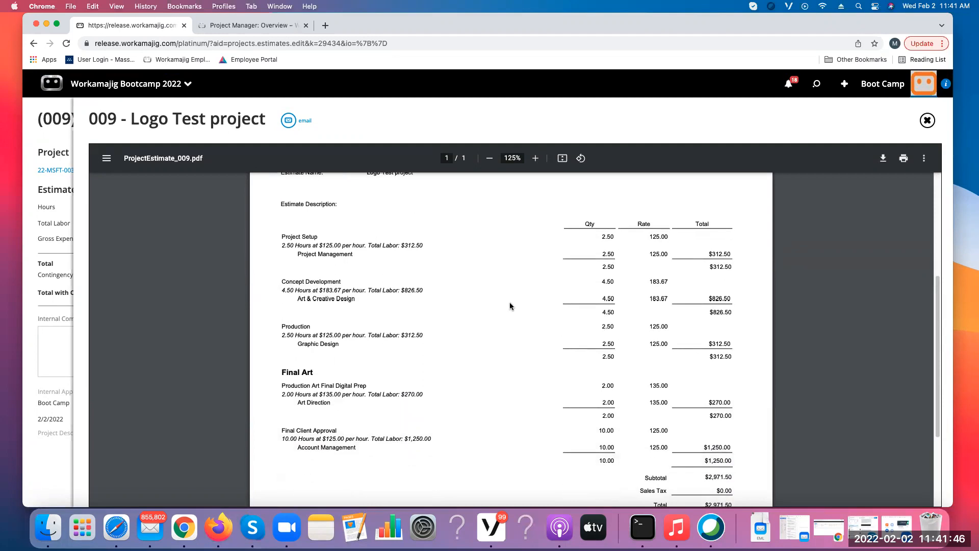
scroll(342, 428, "down", 5)
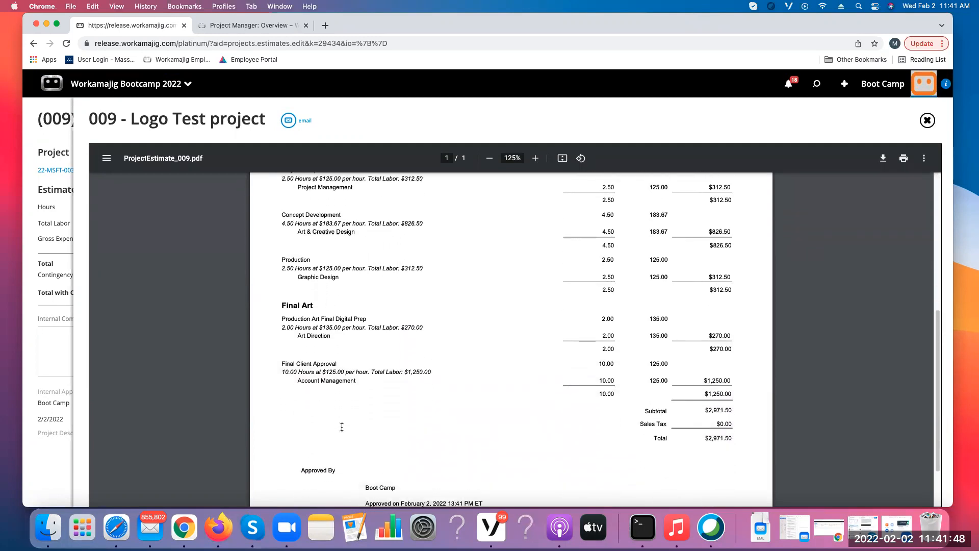
scroll(344, 425, "up", 10)
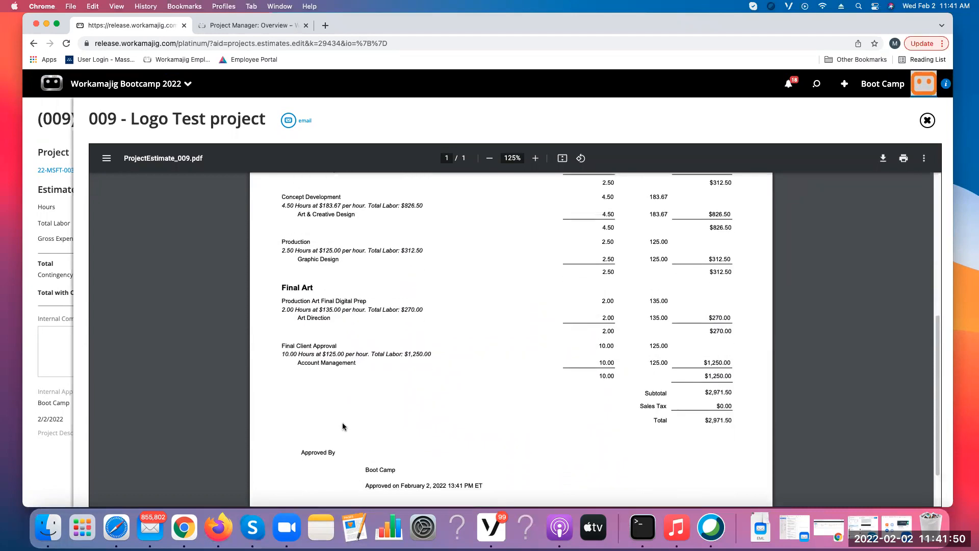
scroll(350, 419, "up", 3)
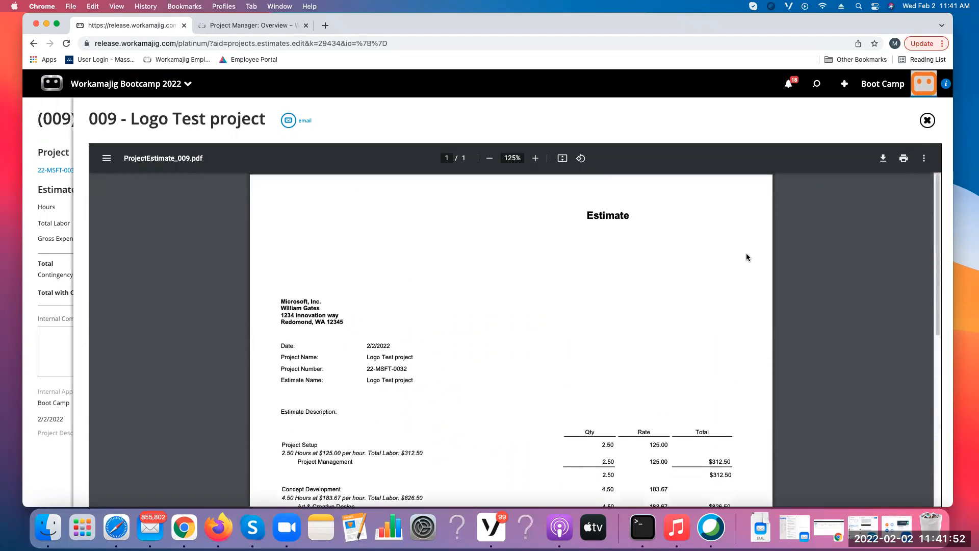
left_click(927, 121)
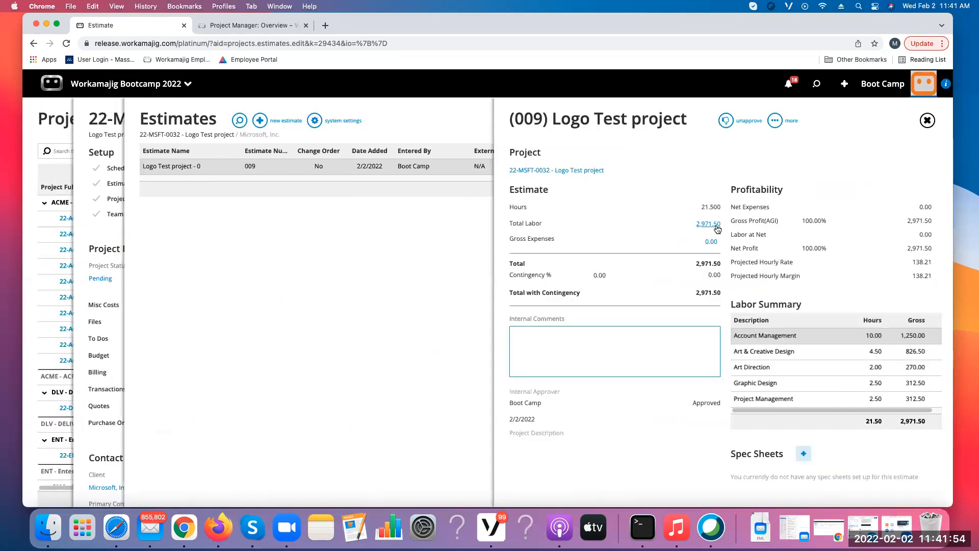
- Check the estimate template selection in the approved estimate's settings, and close the estimate
left_click(776, 122)
left_click(742, 147)
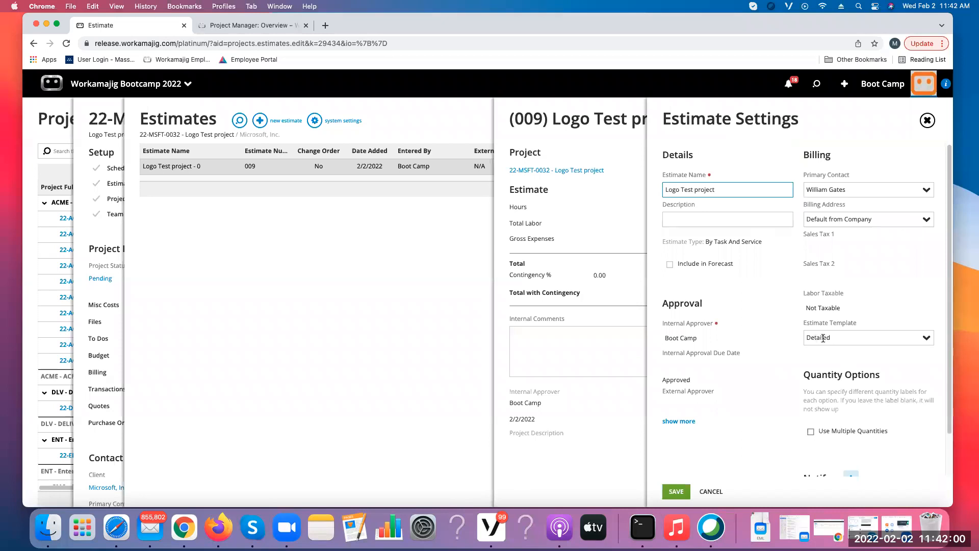
left_click(925, 123)
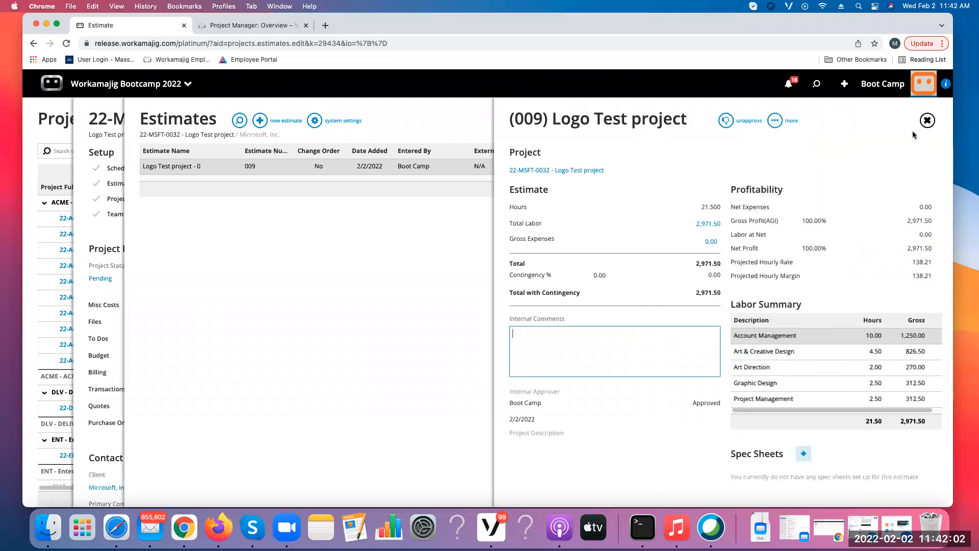
left_click(924, 122)
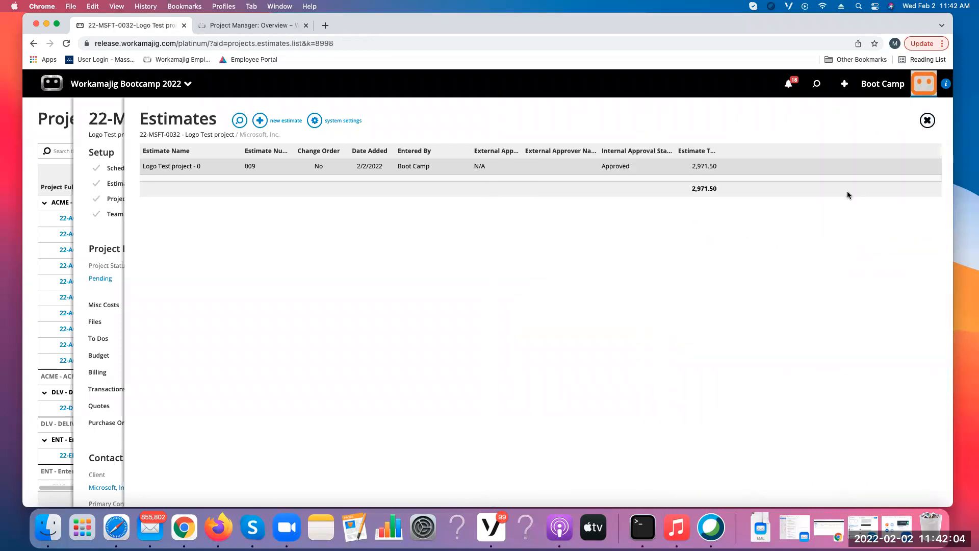
- Leave the estimates list and examine the project's budget by item with labor shown, by type and by task
left_click(927, 121)
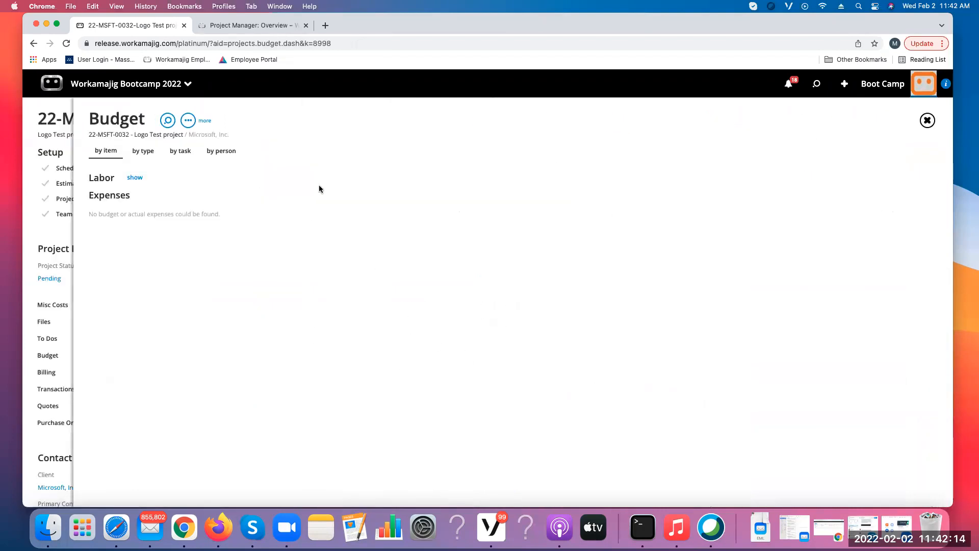
left_click(141, 178)
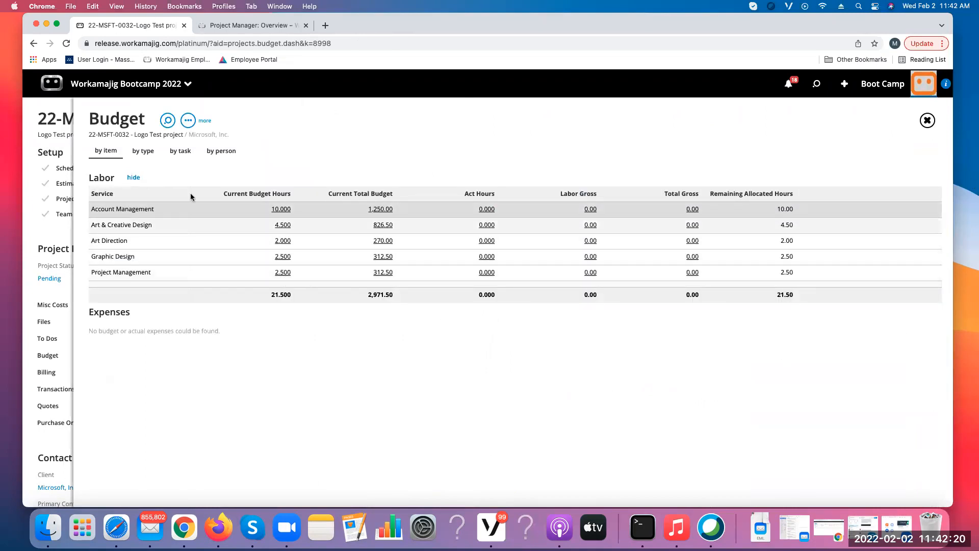
left_click(143, 151)
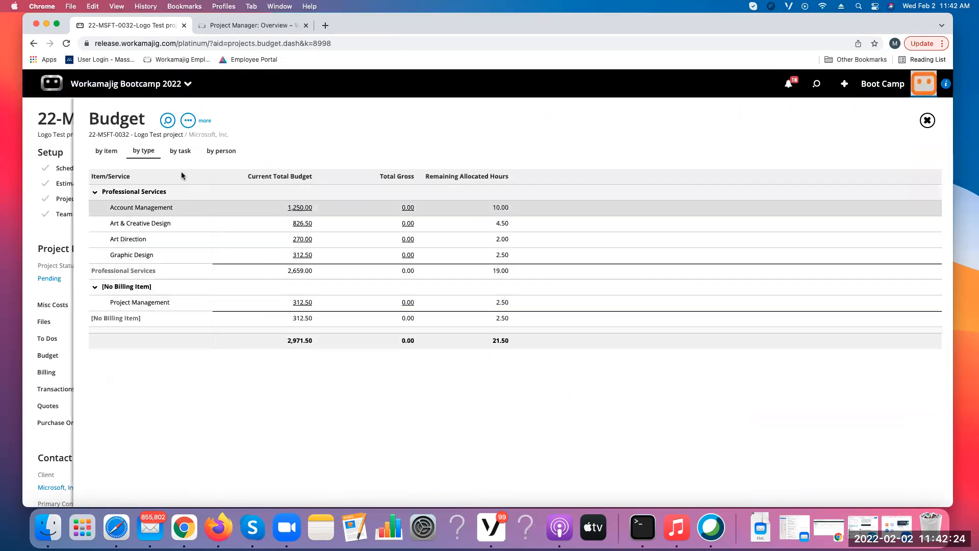
left_click(180, 151)
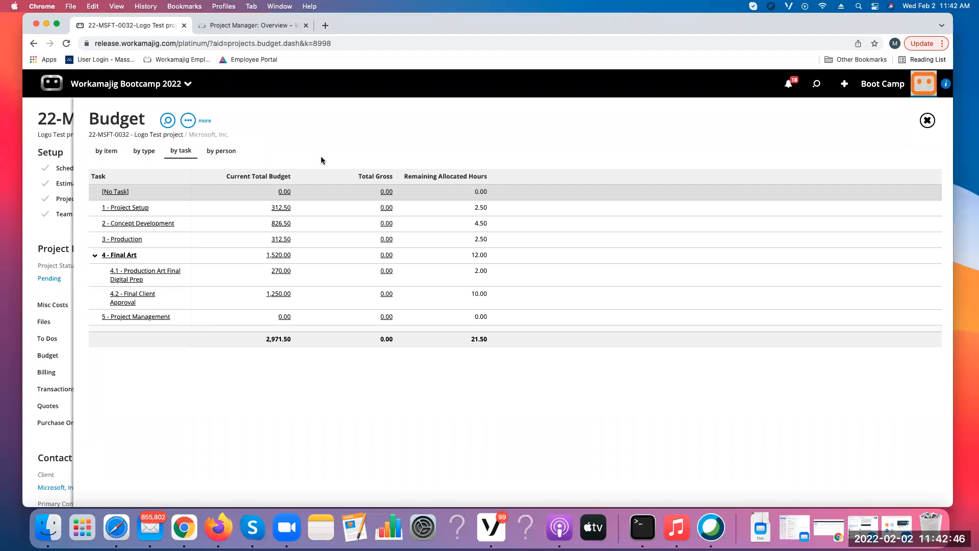
left_click(923, 121)
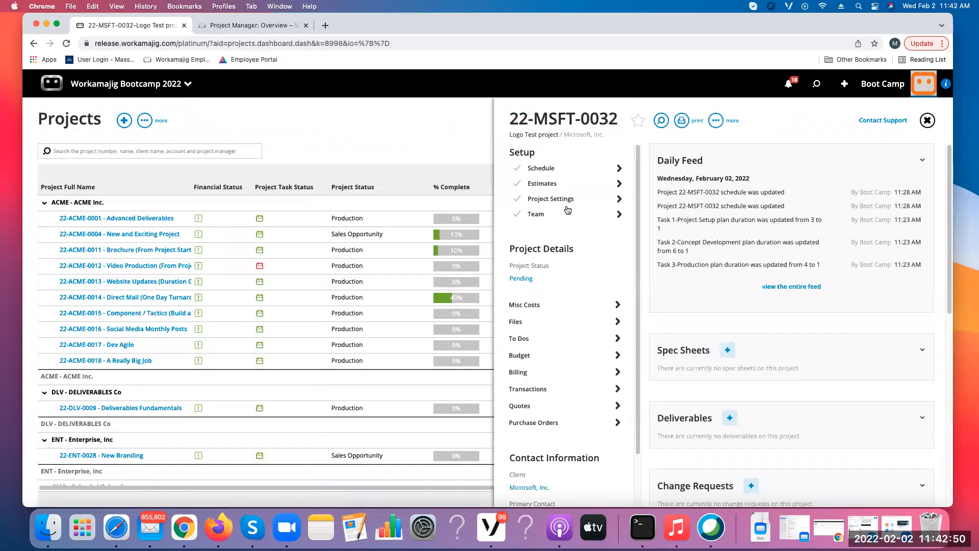
- Set the Logo Test project's status to Production in its project settings, save, and close the project
left_click(567, 207)
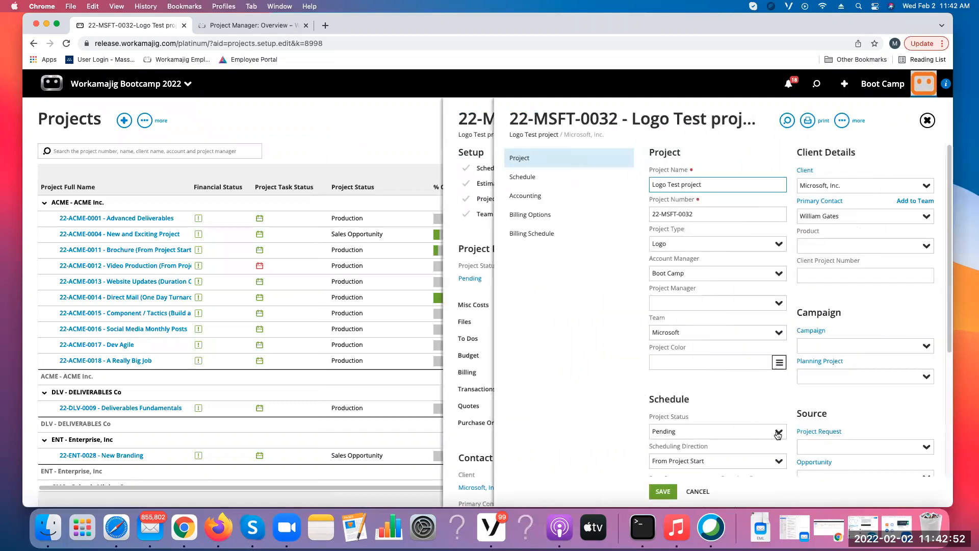
left_click(778, 434)
left_click(701, 336)
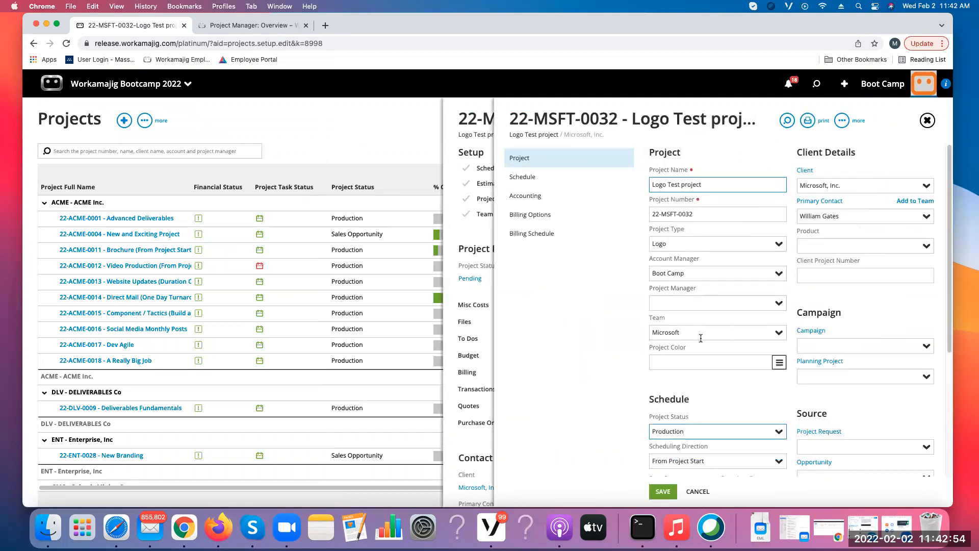
left_click(664, 491)
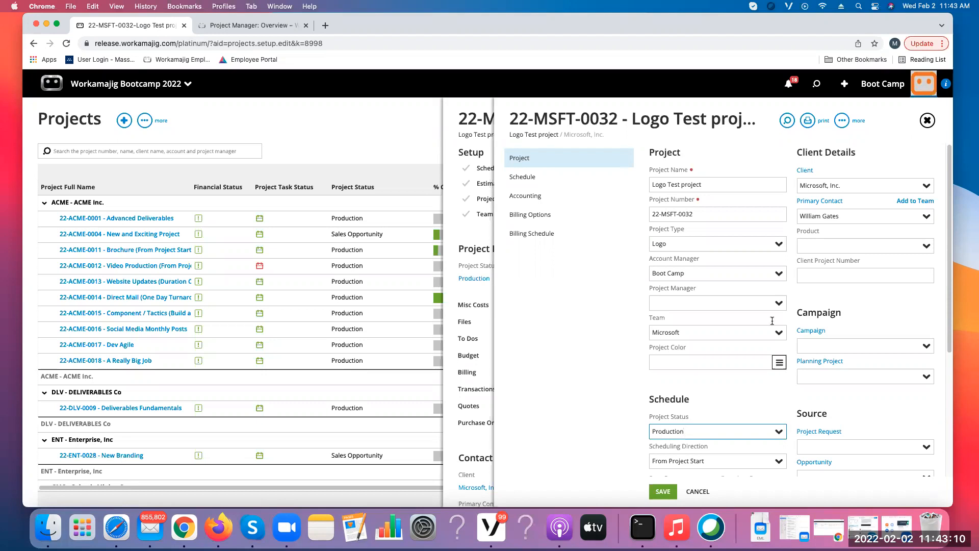
left_click(928, 121)
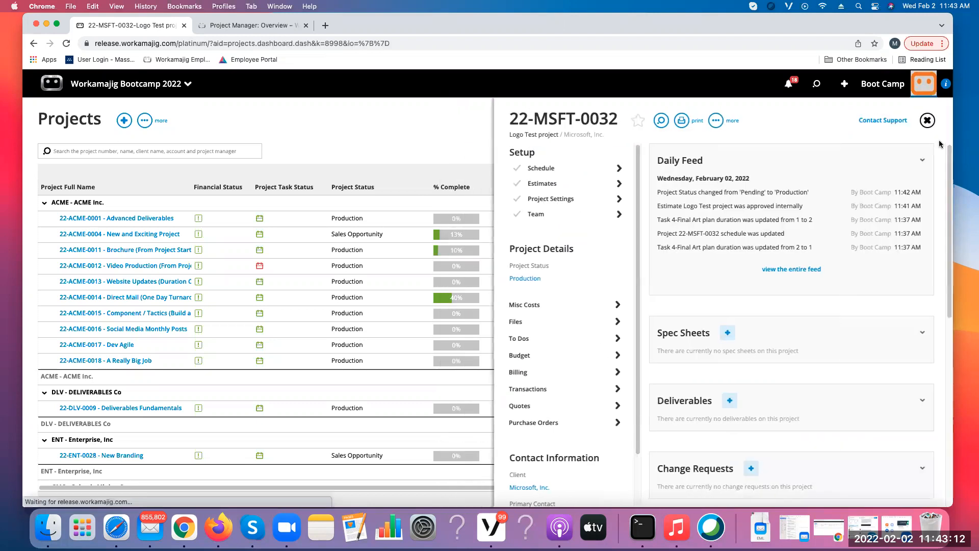
left_click(929, 122)
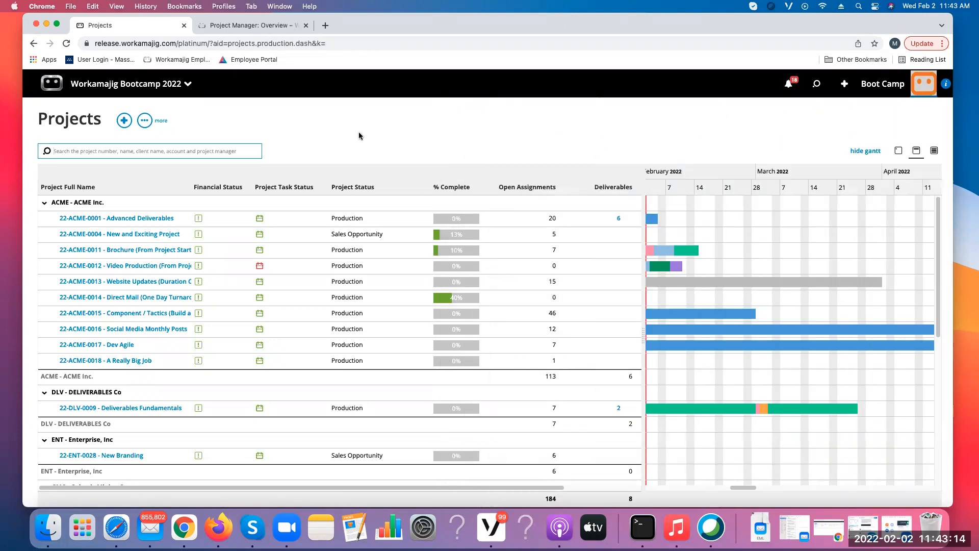
- In the system setup's tracking options, examine the I need a Brochure project request definition, including its spec sheets, approval process and access
left_click(152, 85)
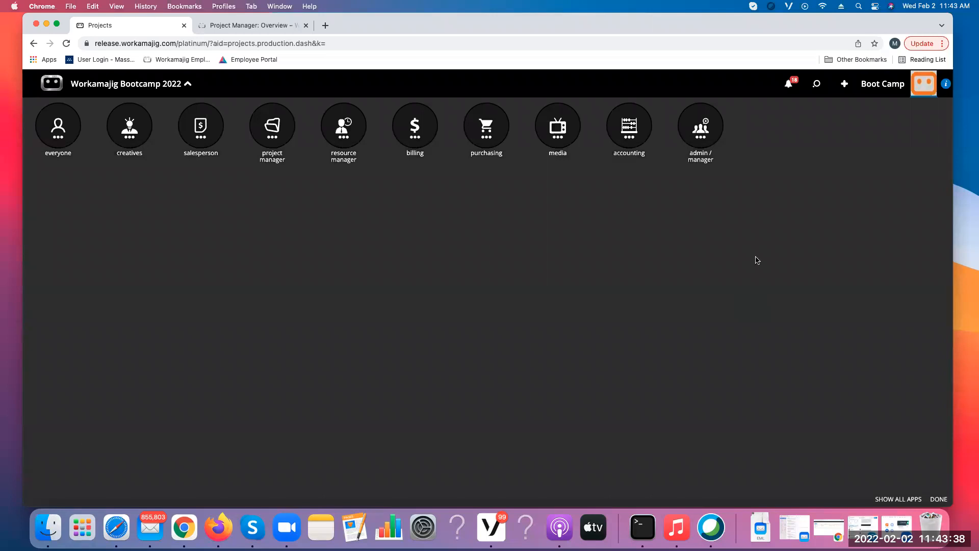
left_click(710, 139)
left_click(428, 203)
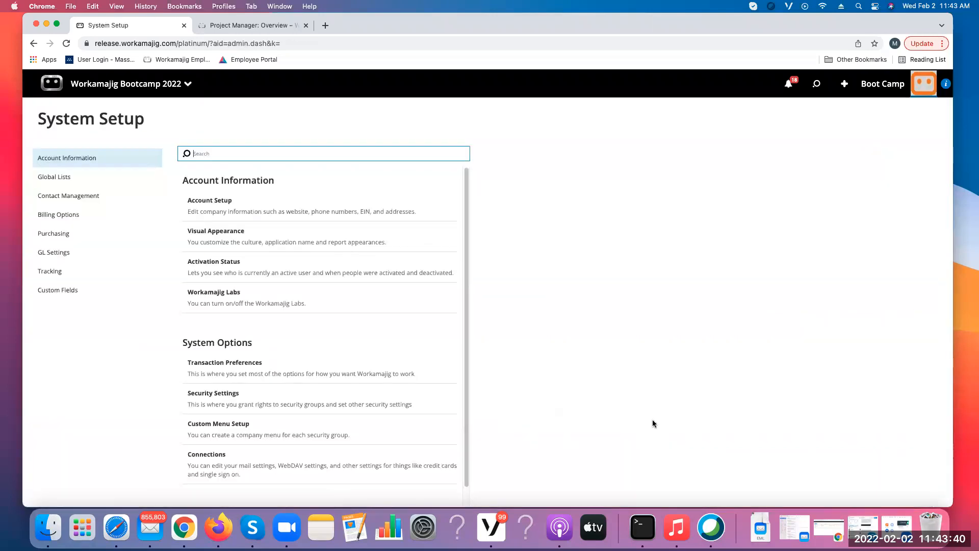
left_click(121, 277)
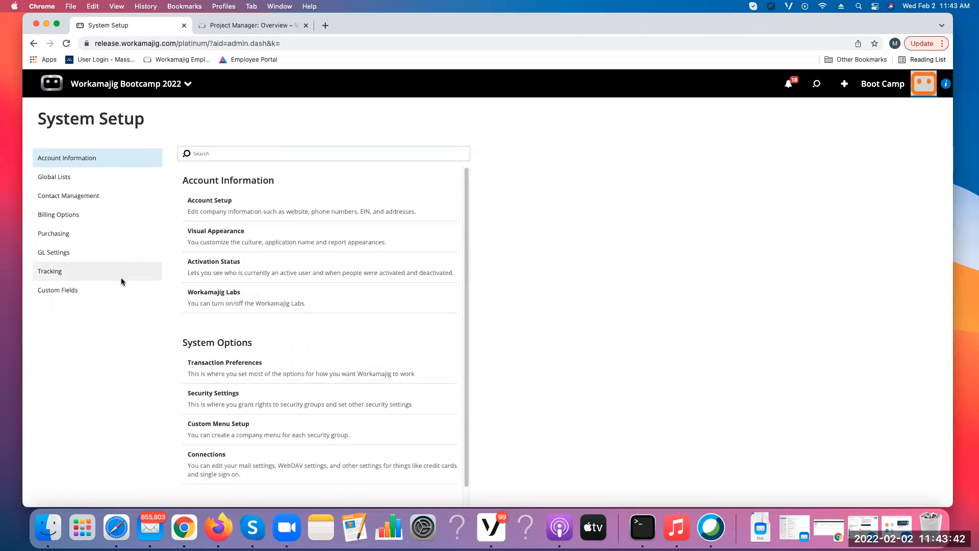
left_click(314, 278)
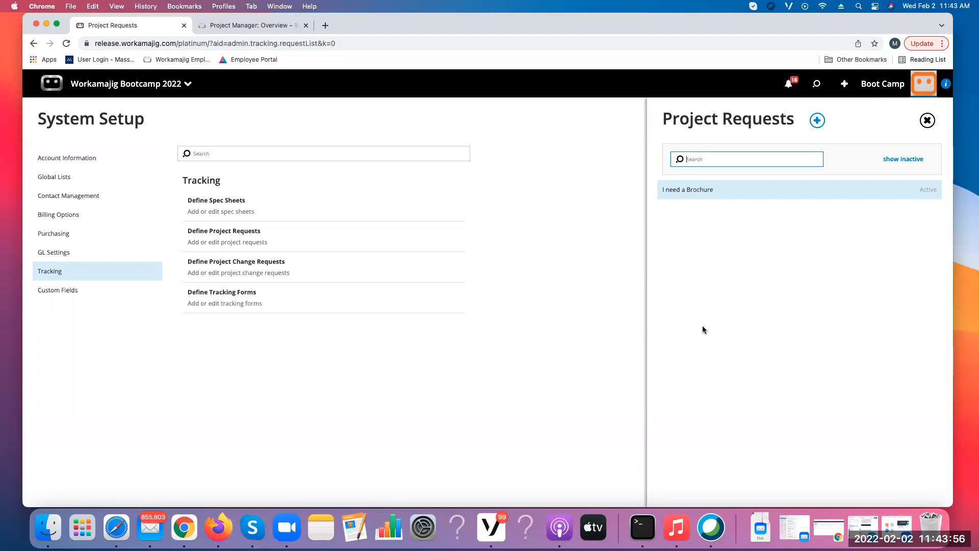
left_click(693, 200)
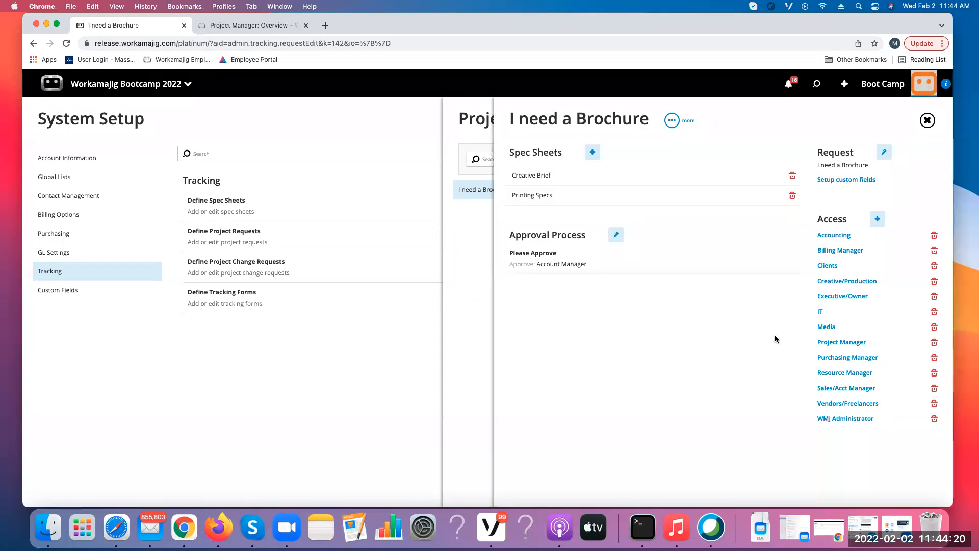
left_click(927, 120)
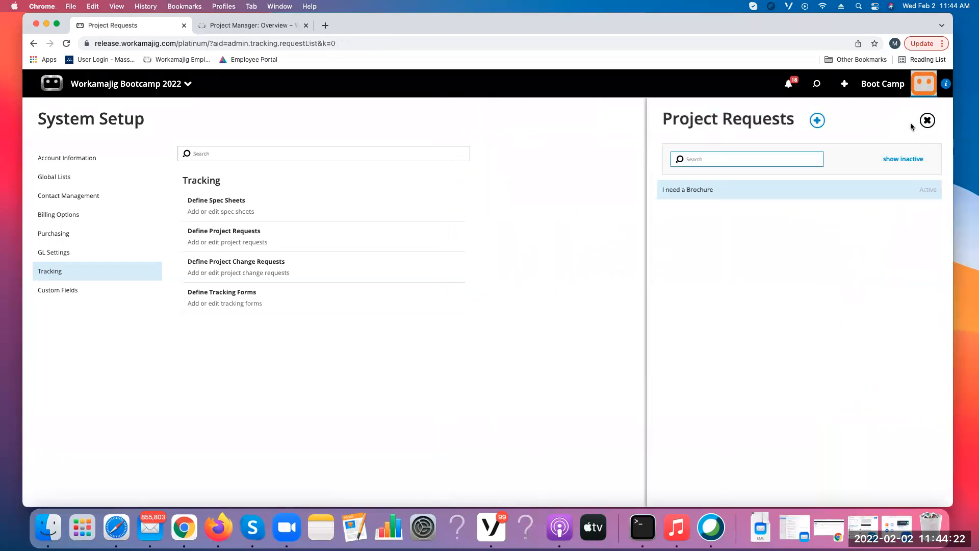
left_click(927, 121)
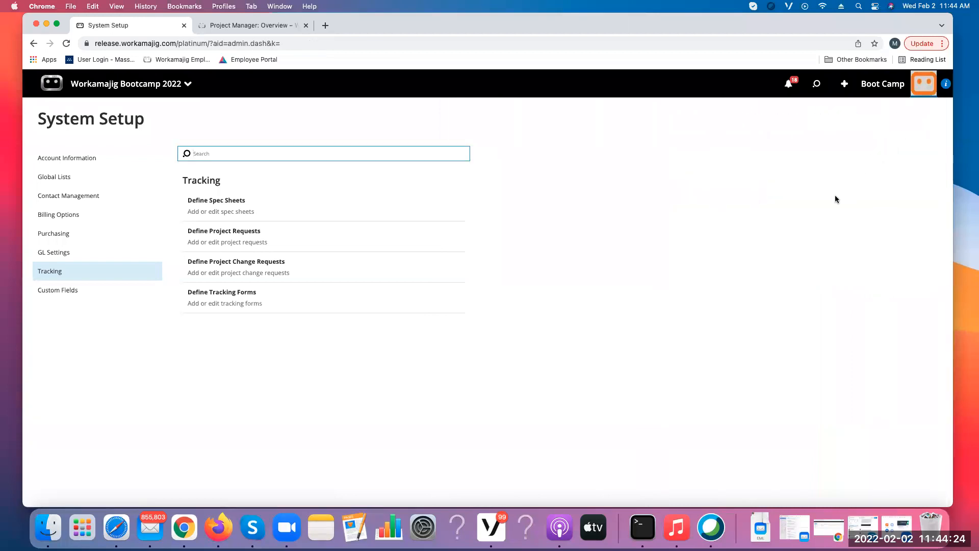
- Start a new project request of the type I need a Brochure
left_click(123, 90)
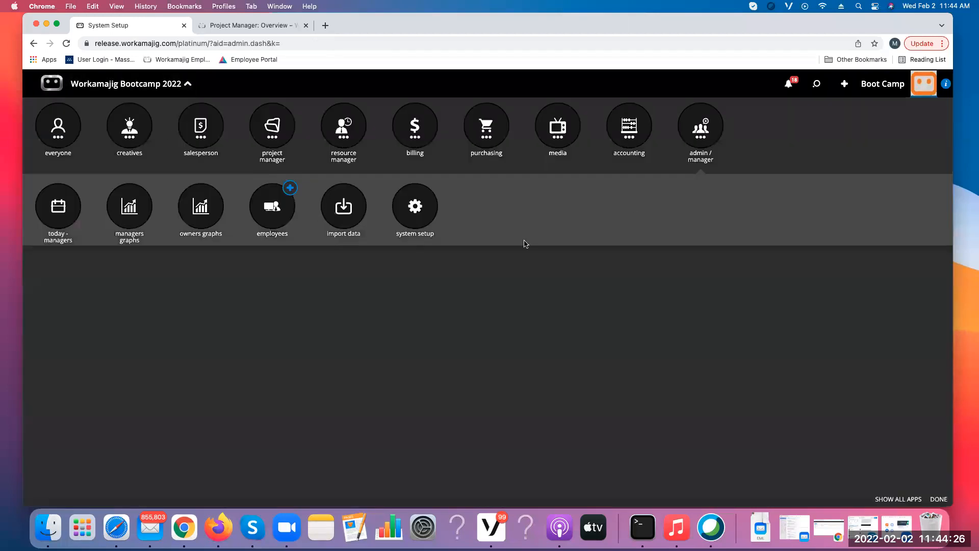
left_click(844, 85)
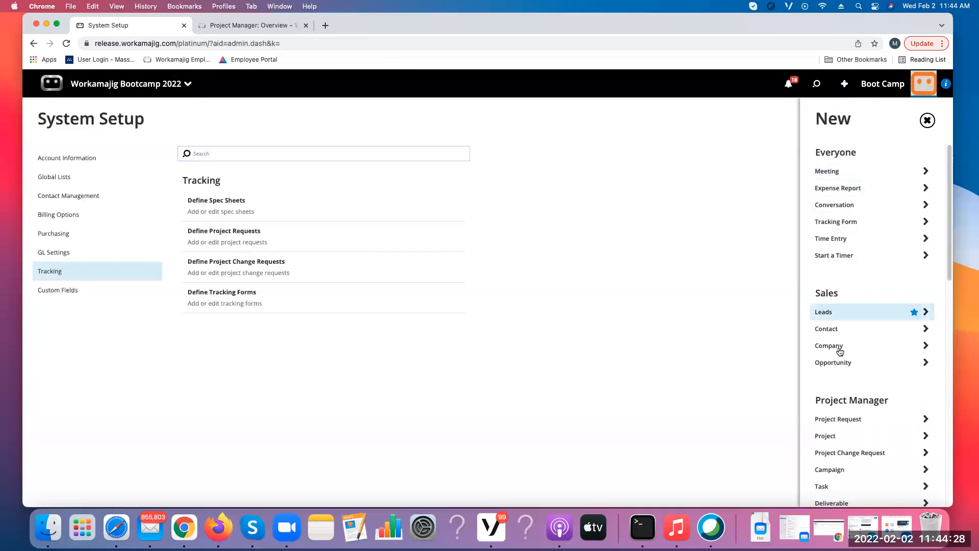
left_click(852, 421)
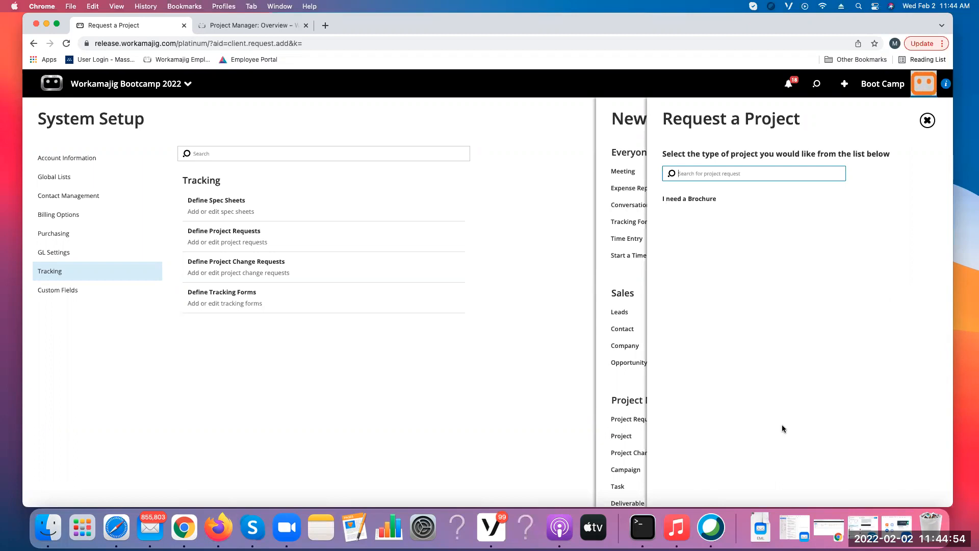
left_click(715, 200)
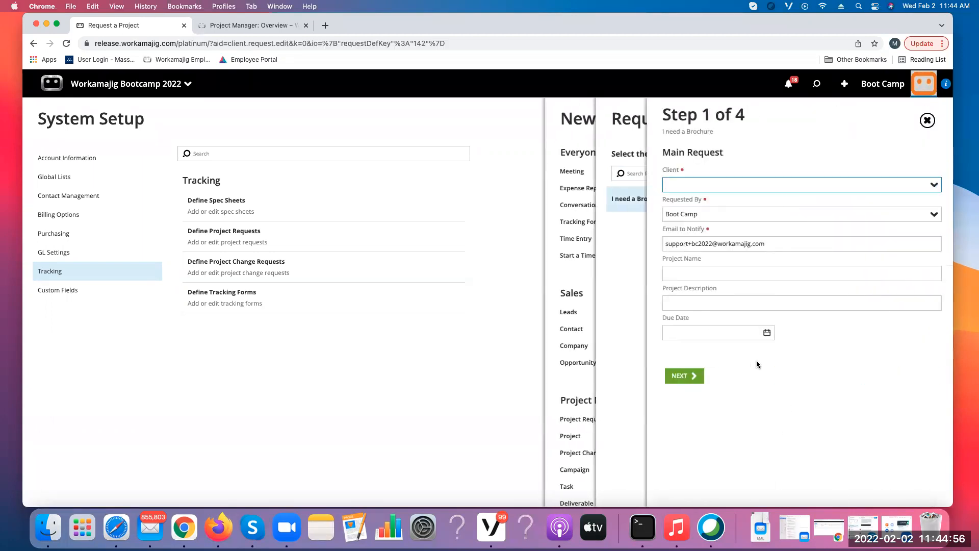
- Fill in the main request with client MSFT-Microsoft, Inc. and project name Logo, and continue to the Creative Brief
type("ic")
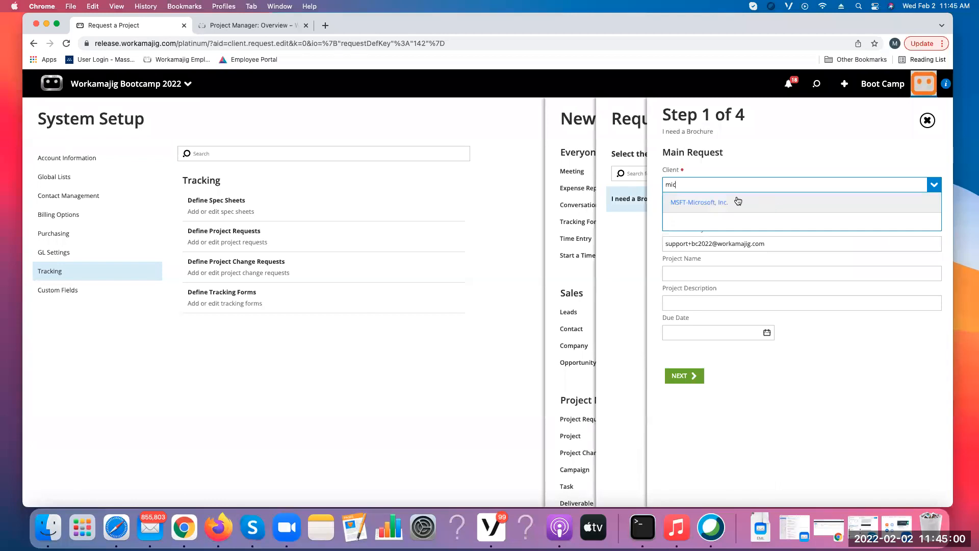
left_click(738, 201)
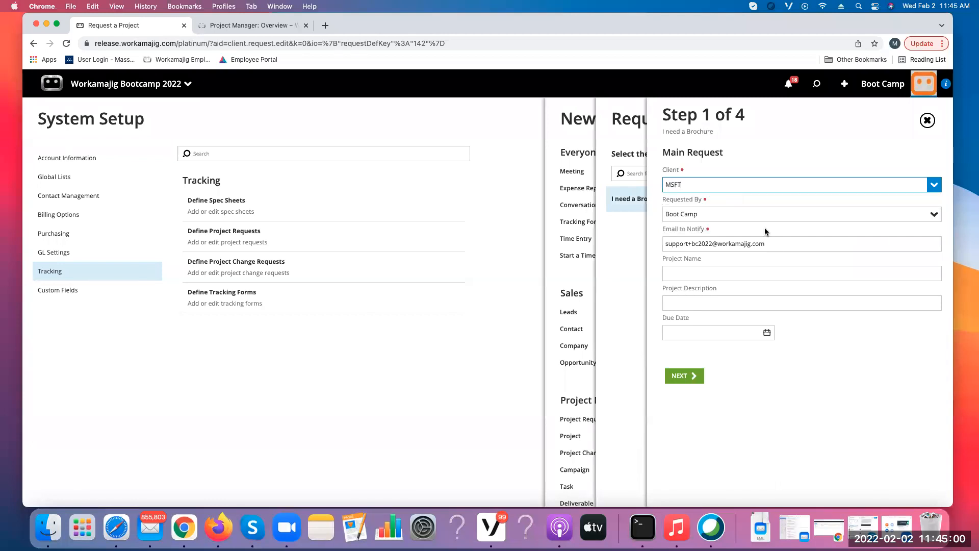
left_click(715, 272)
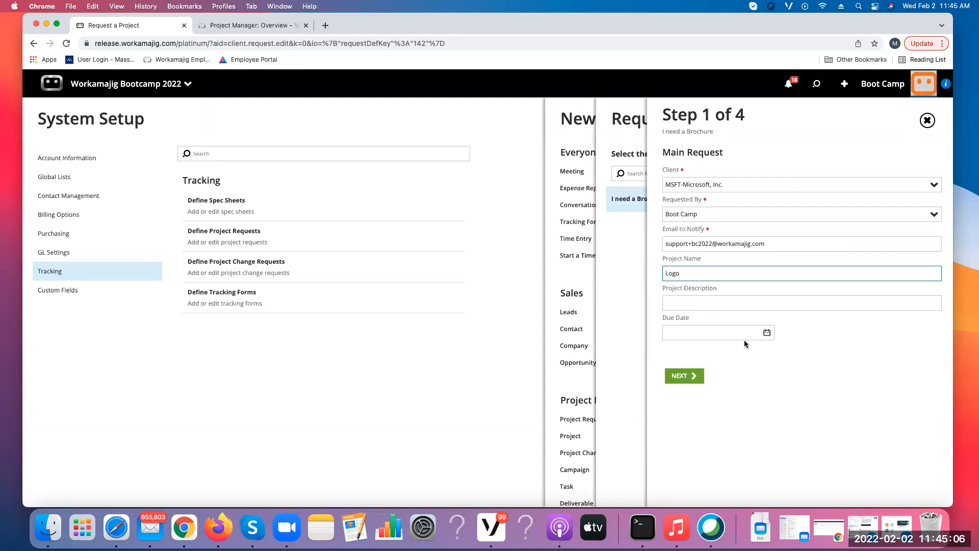
left_click(681, 376)
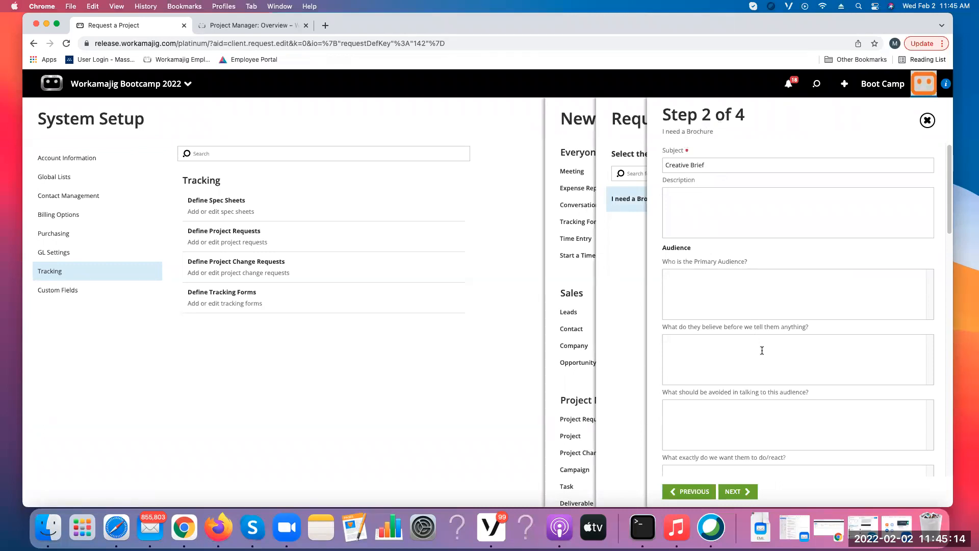
- Examine the Creative Brief's audience, objectives, message, medium and budget questions, including the choices for whether the client approved the budget
scroll(761, 350, "down", 3)
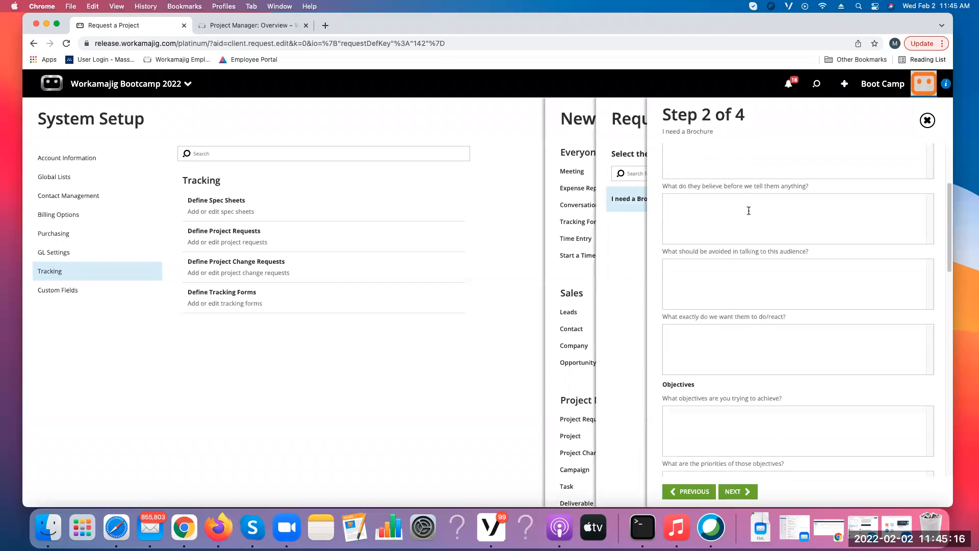
scroll(759, 263, "up", 1)
scroll(758, 262, "up", 2)
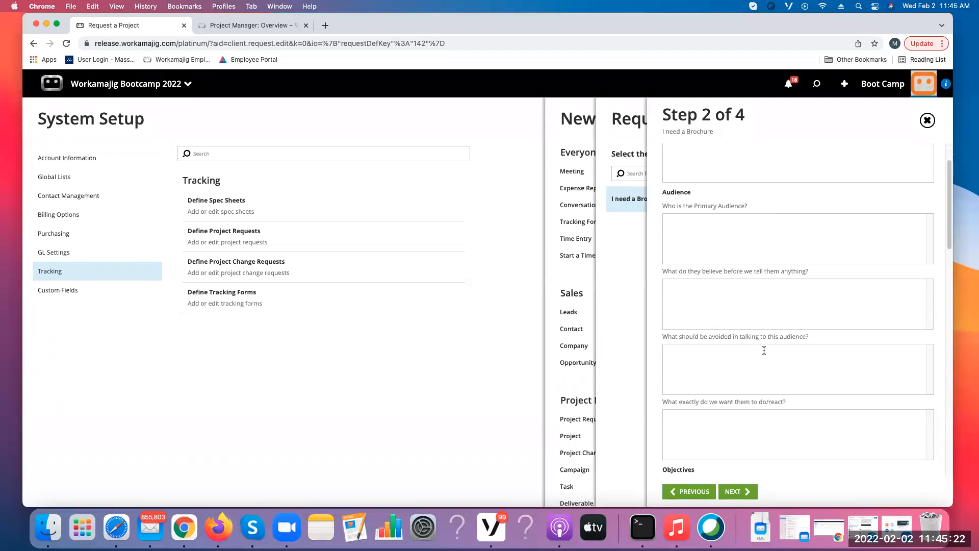
scroll(763, 347, "down", 3)
scroll(762, 343, "down", 2)
scroll(762, 343, "down", 2)
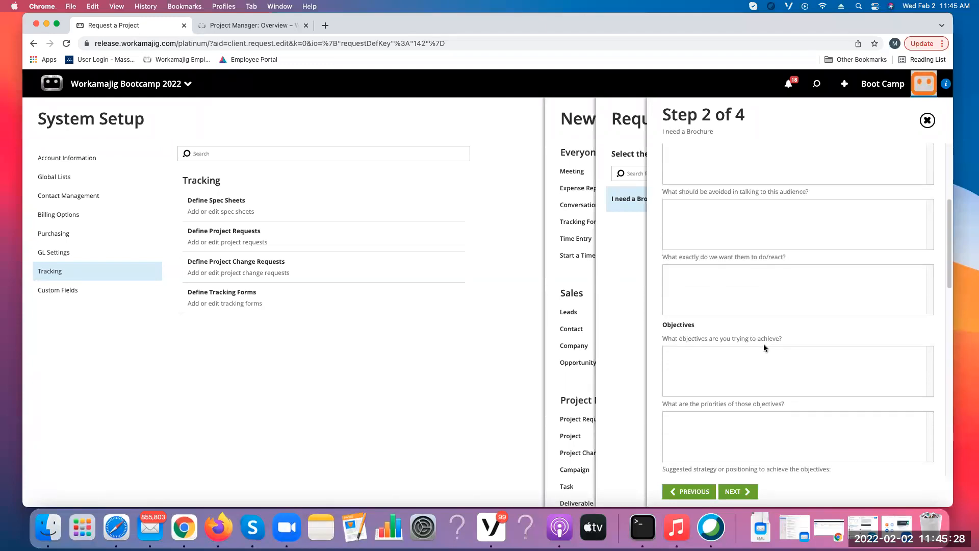
scroll(763, 345, "down", 5)
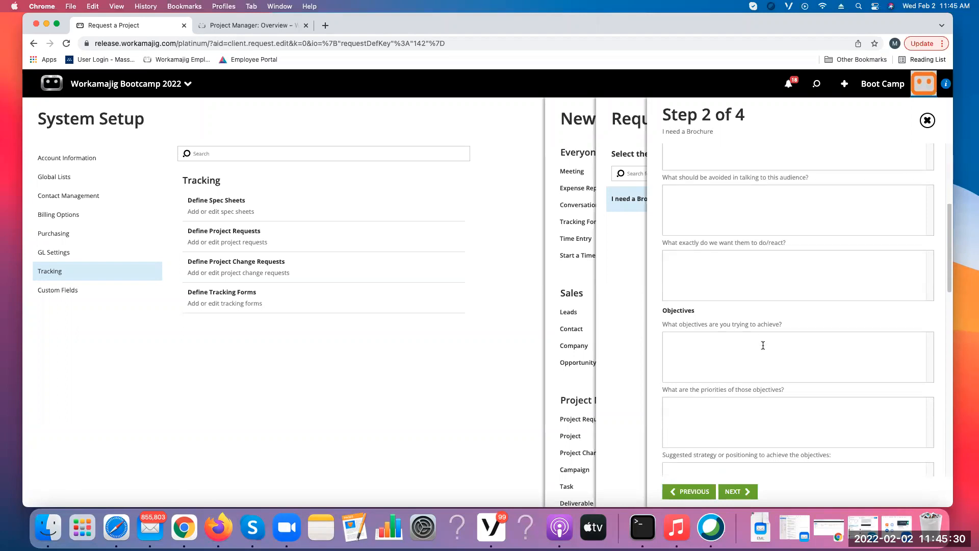
scroll(763, 347, "down", 12)
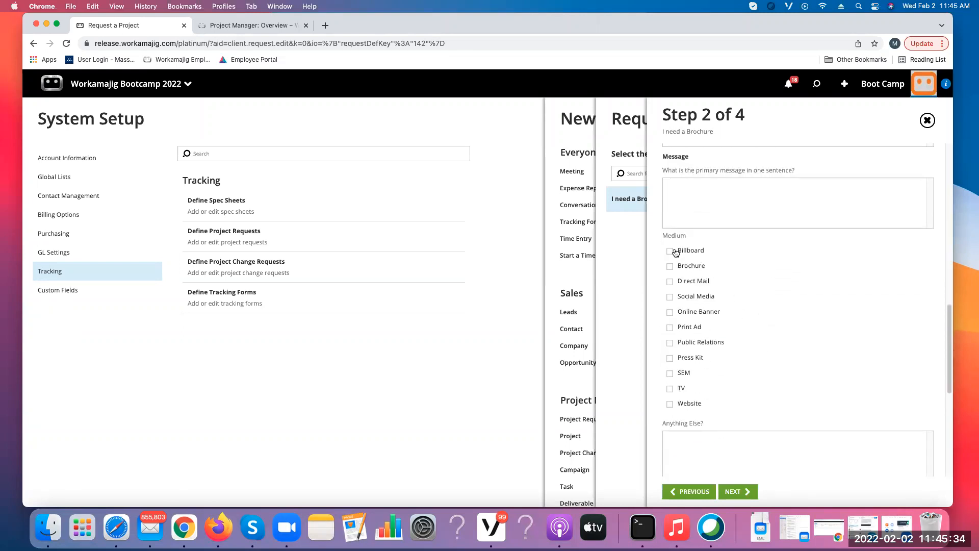
scroll(720, 349, "down", 7)
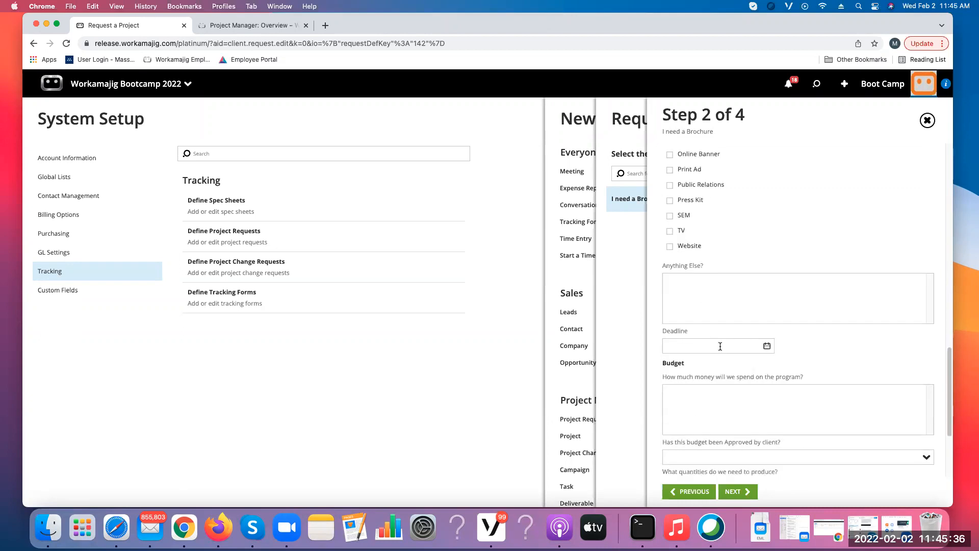
scroll(767, 348, "down", 5)
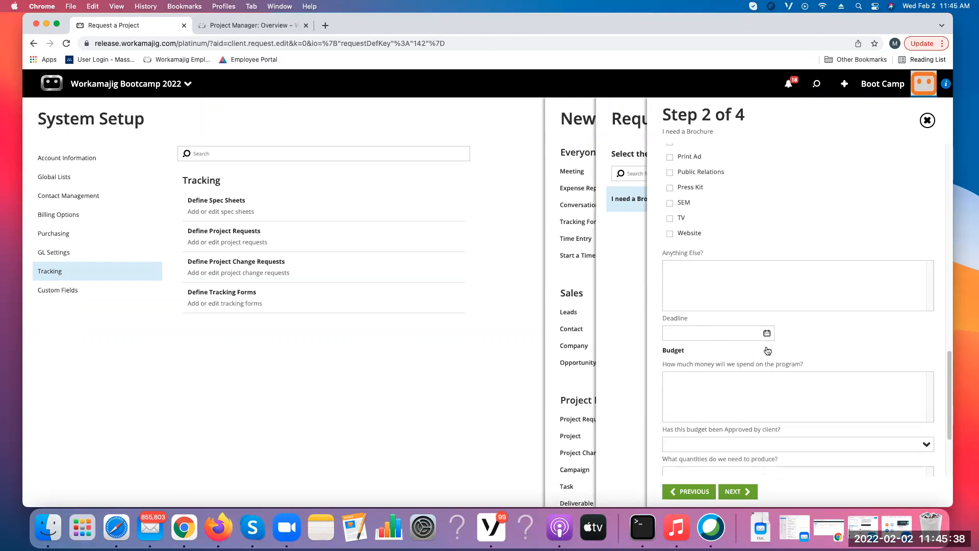
left_click(926, 335)
left_click(925, 336)
left_click(925, 336)
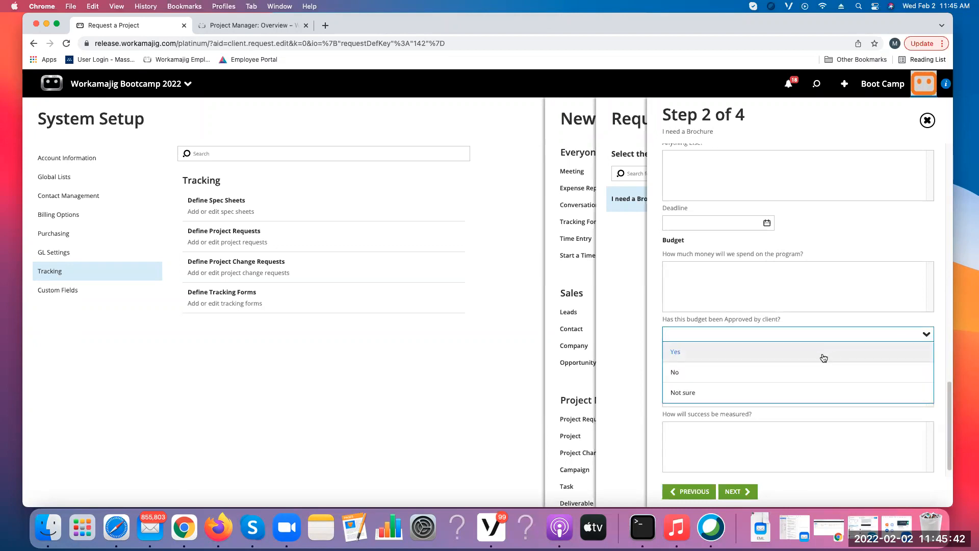
left_click(873, 319)
scroll(850, 365, "down", 1)
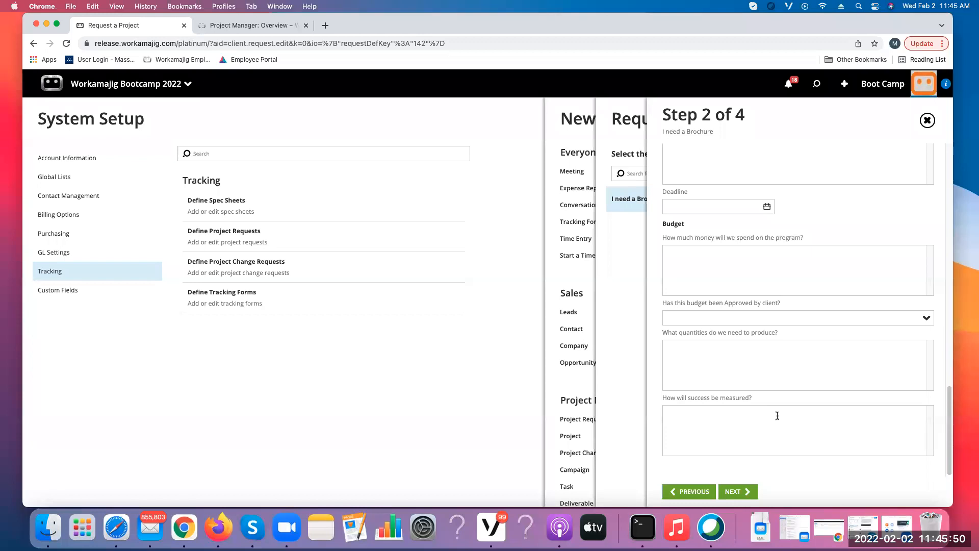
scroll(831, 415, "up", 5)
scroll(831, 415, "up", 7)
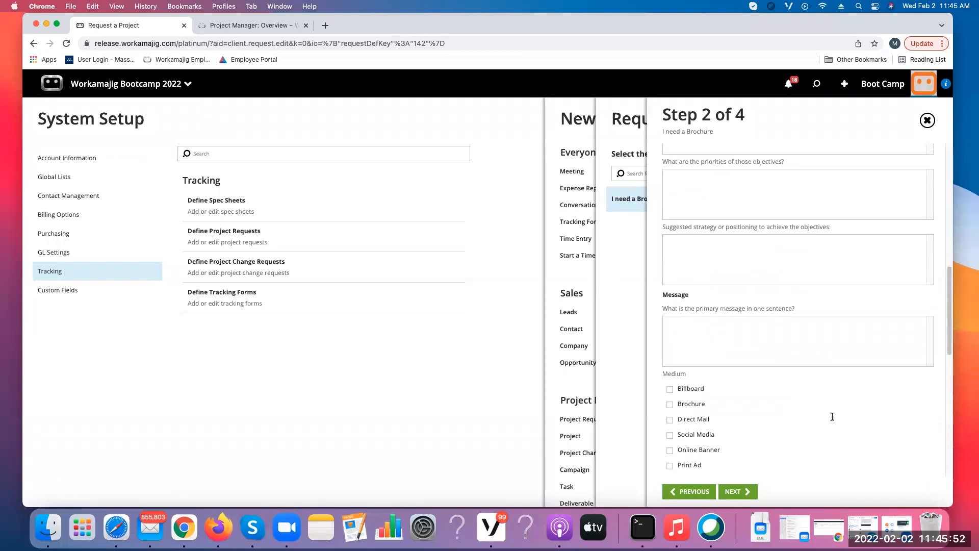
- Continue past the Creative Brief and Printing Specs, submit the brochure request, and close the request panels
left_click(738, 491)
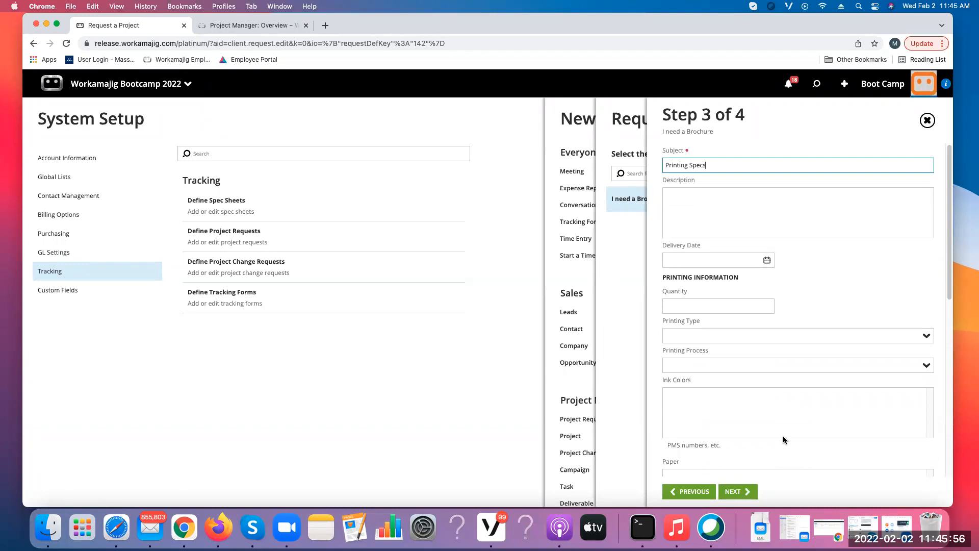
scroll(821, 417, "down", 8)
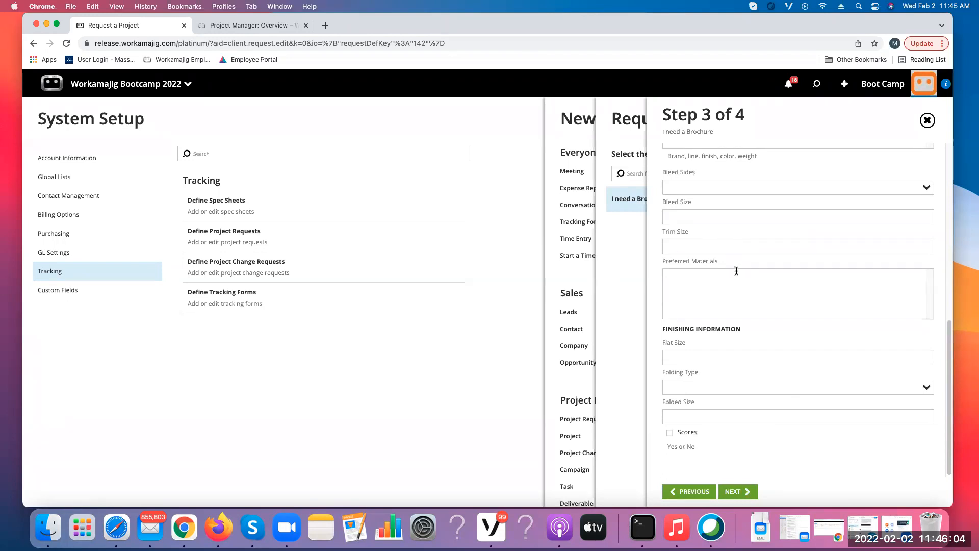
left_click(749, 492)
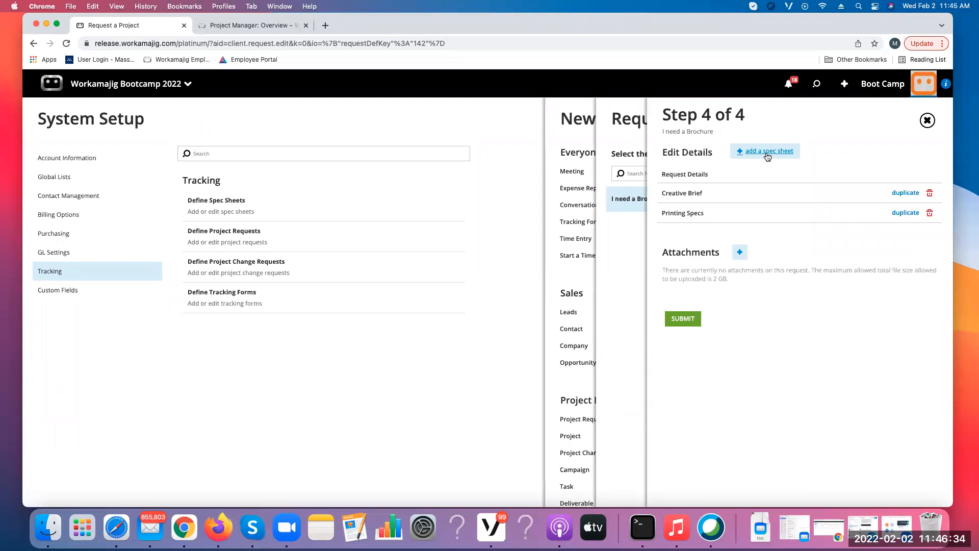
left_click(695, 319)
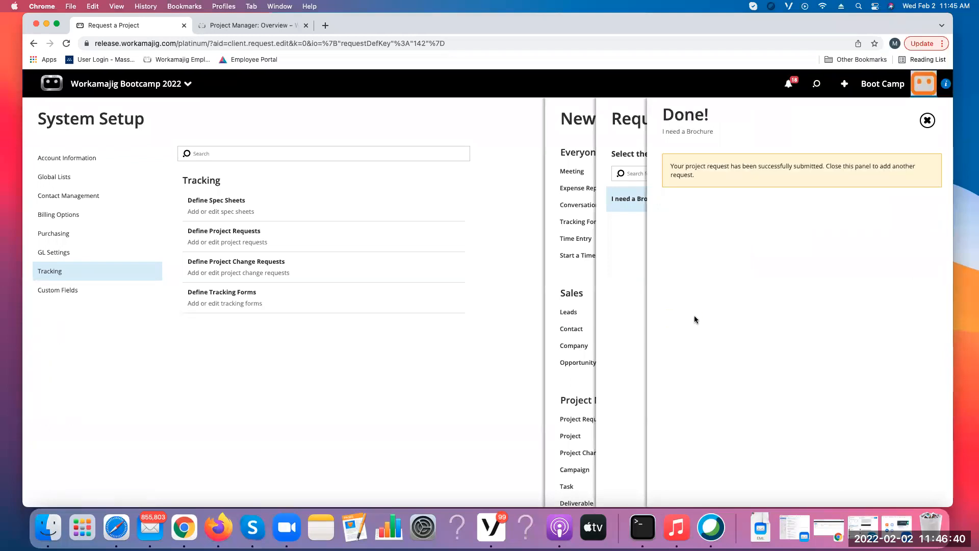
left_click(927, 121)
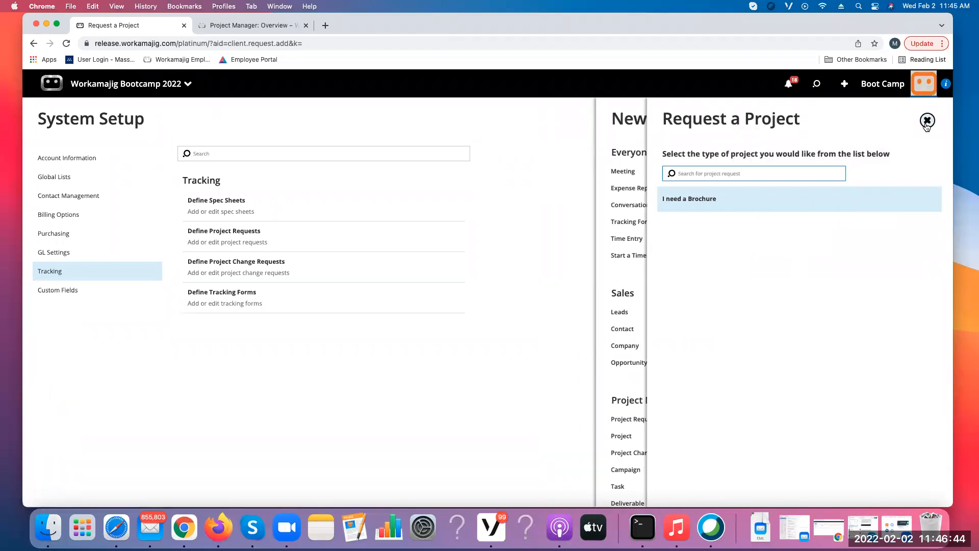
left_click(927, 125)
left_click(926, 125)
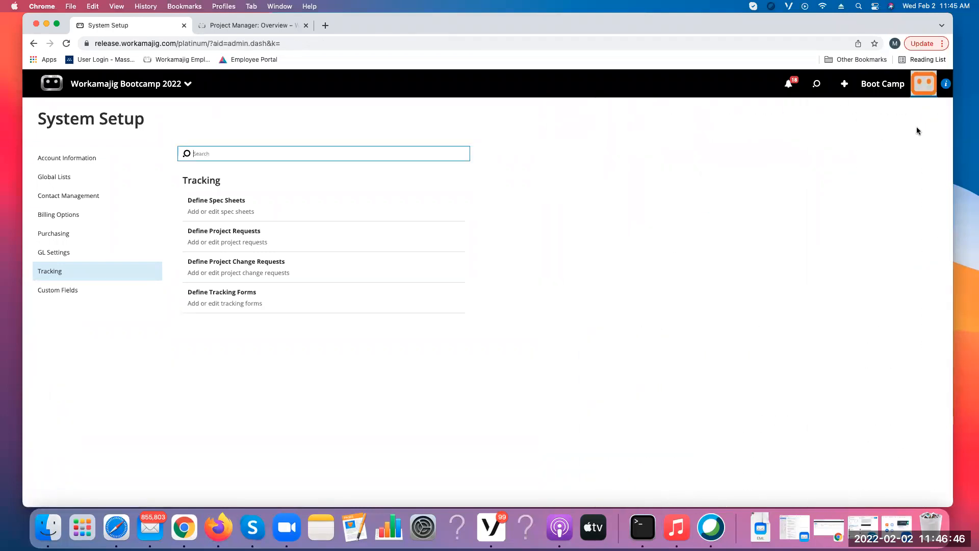
- Open the Microsoft Logo project request from the notifications' items to approve
left_click(187, 84)
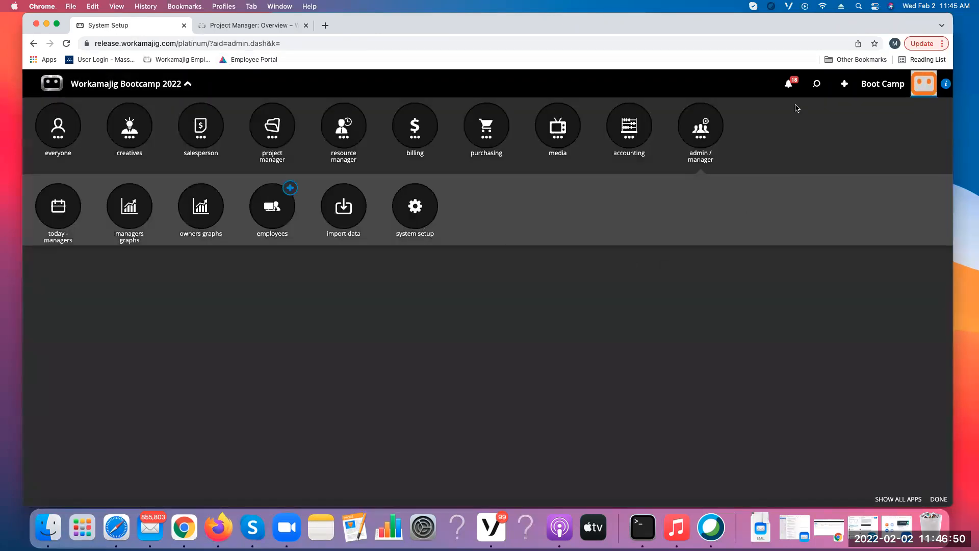
left_click(790, 86)
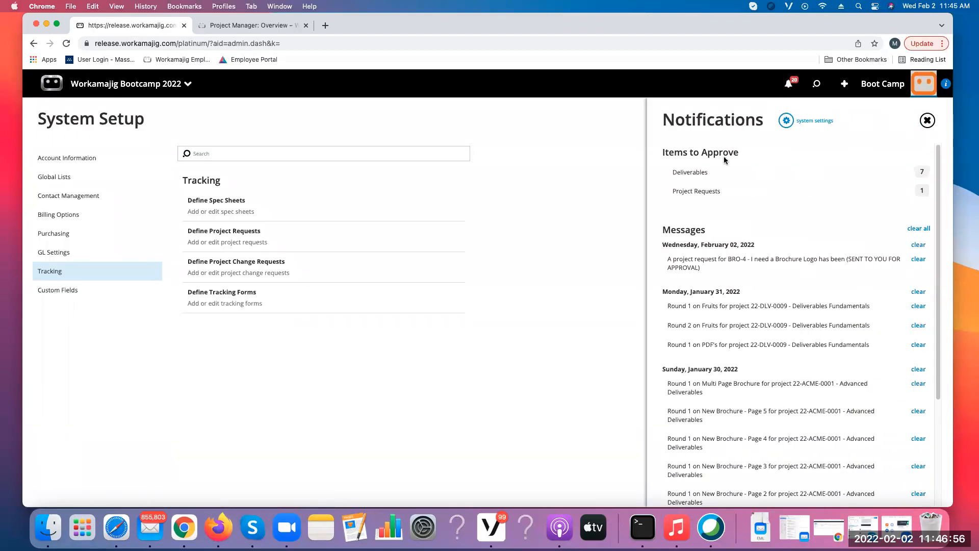
left_click(699, 194)
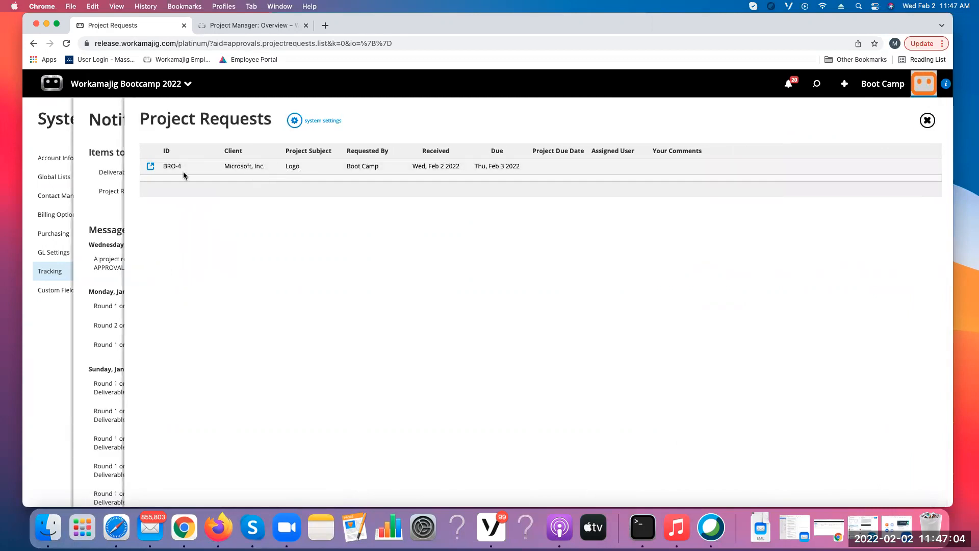
left_click(150, 166)
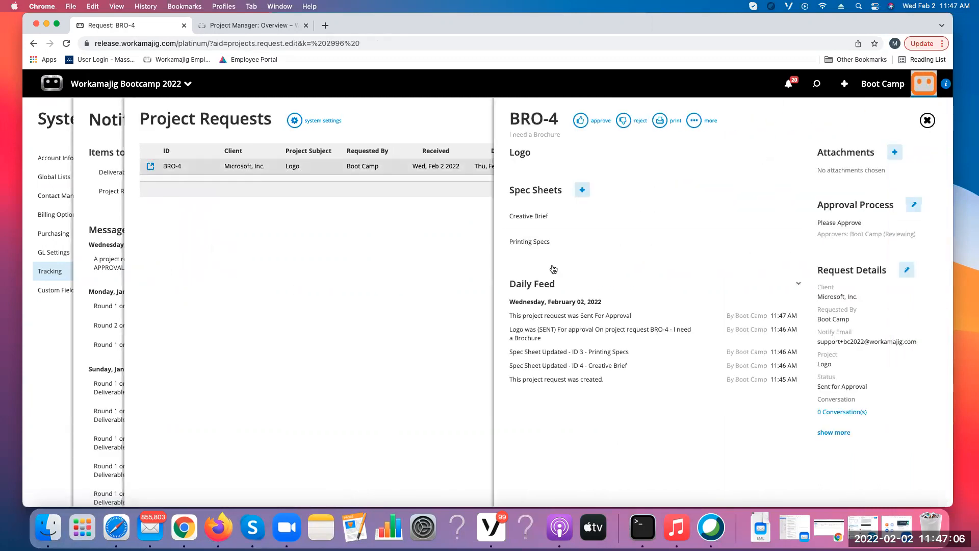
- Approve the Logo project request with the comment "czcasdasd"
left_click(581, 121)
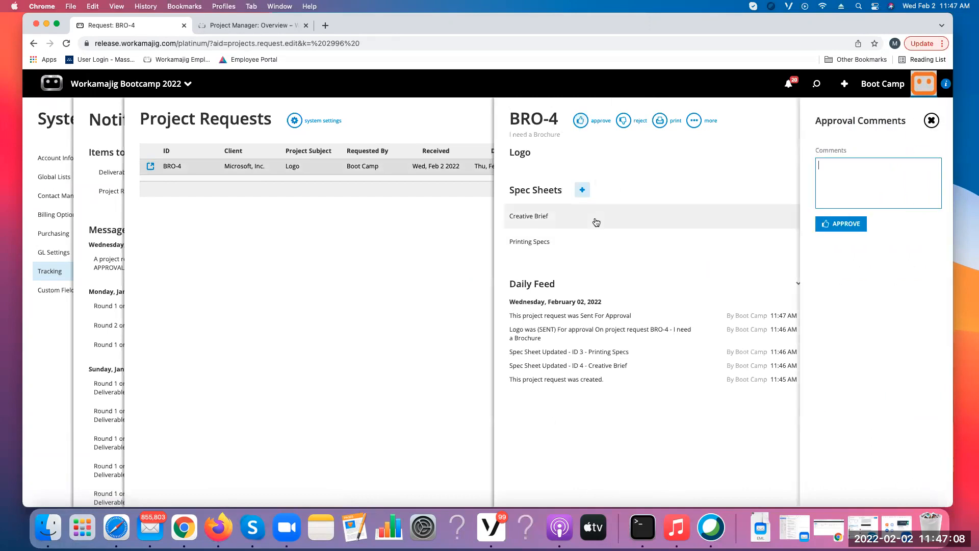
type("czcasdasd")
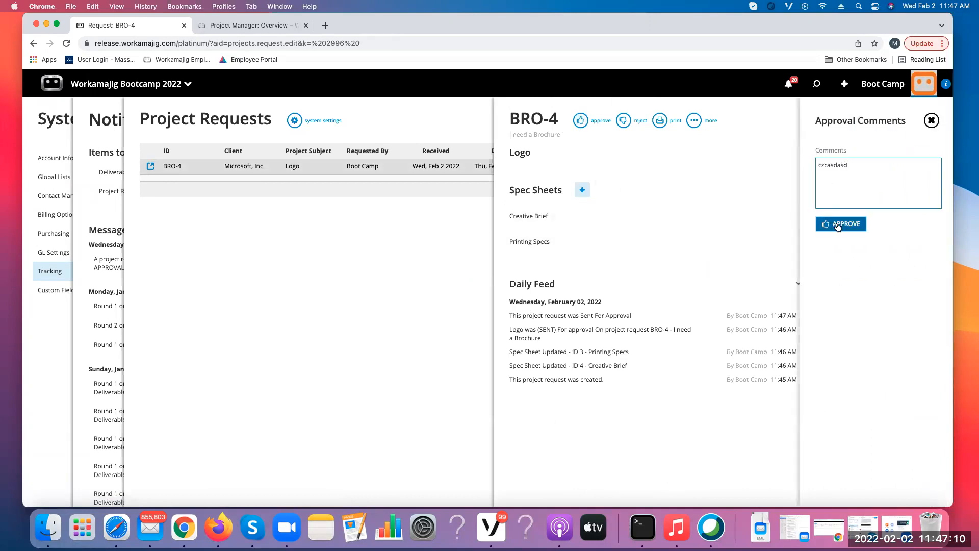
left_click(830, 224)
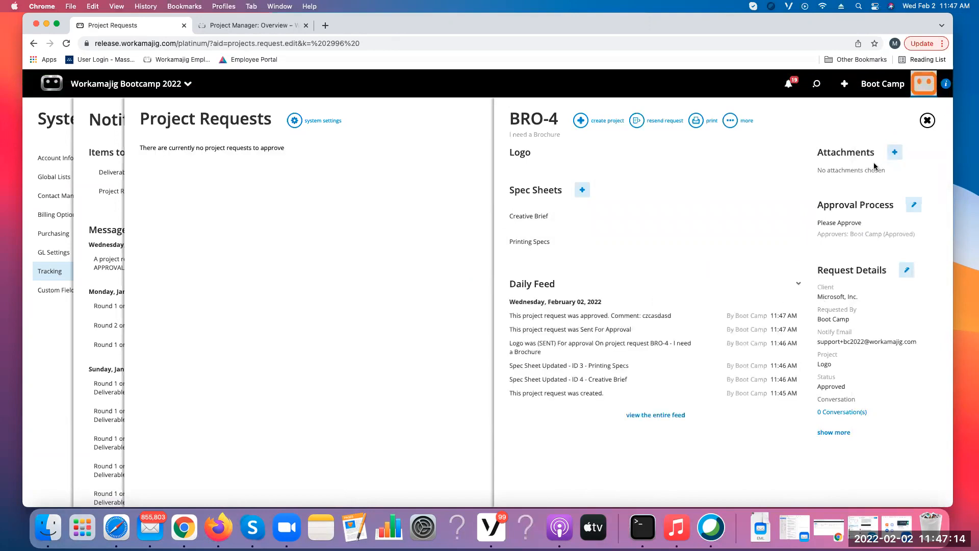
- Examine the new project form filled from the approved request, including template and status, and return to System Setup without saving
left_click(580, 123)
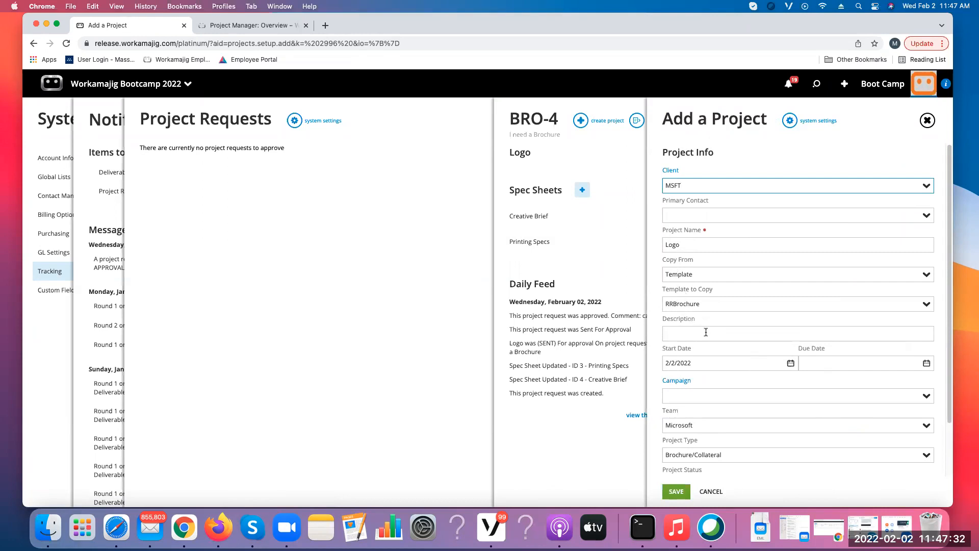
scroll(705, 331, "down", 3)
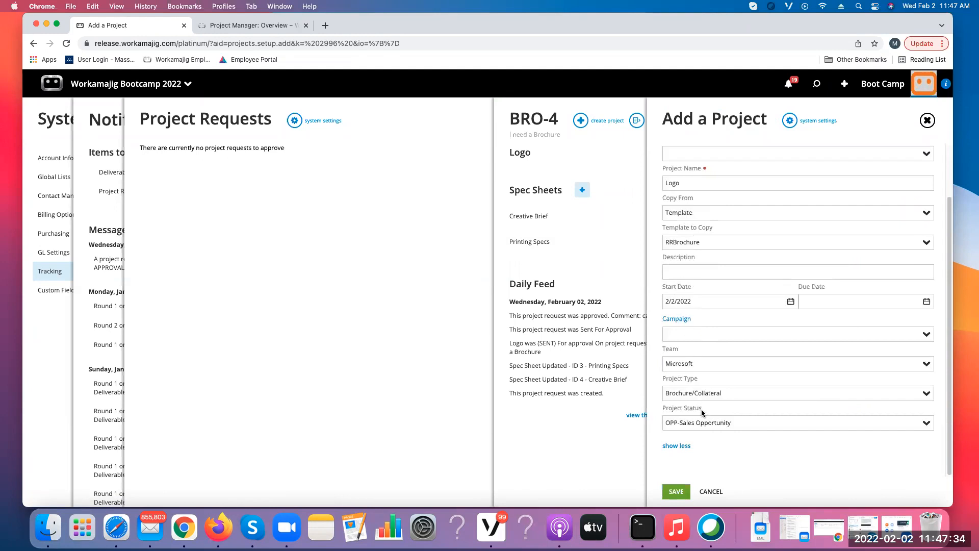
scroll(732, 379, "up", 3)
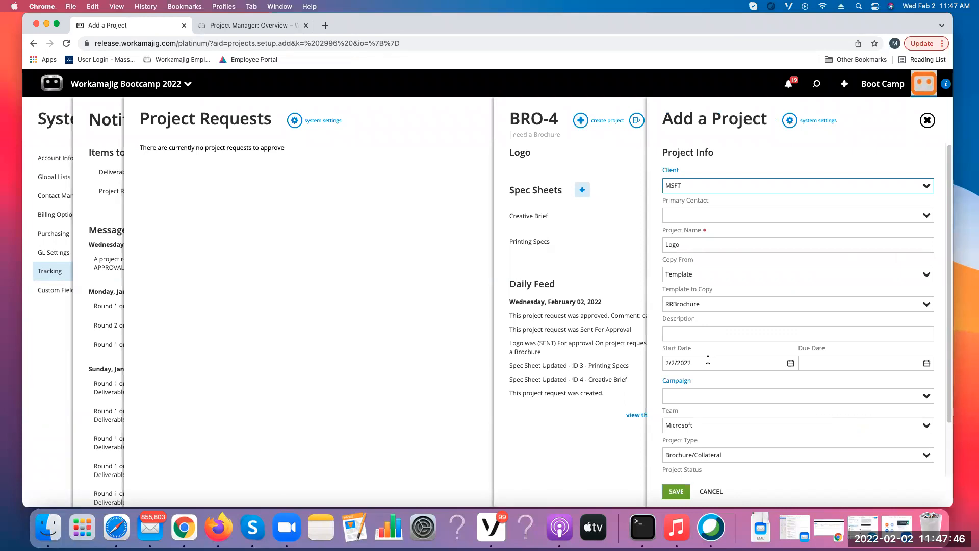
left_click(927, 121)
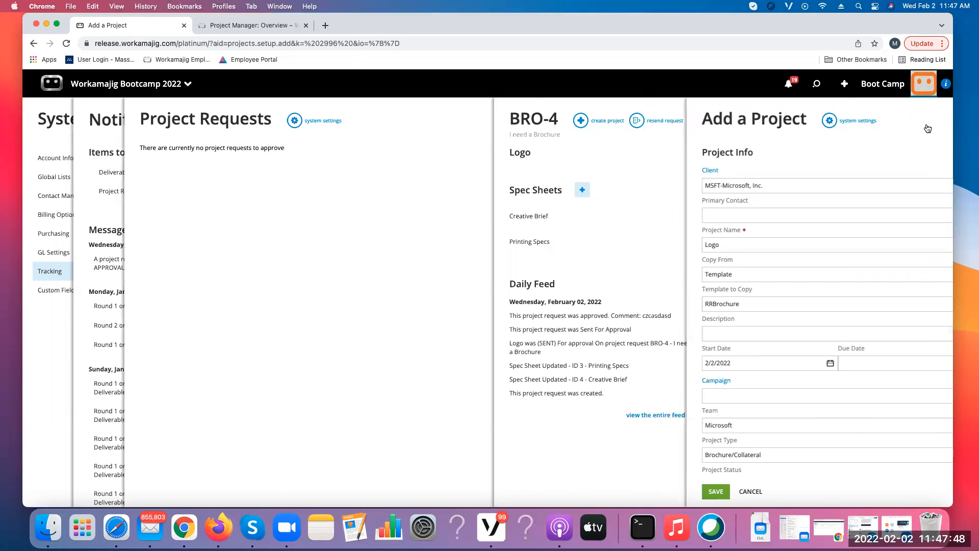
left_click(927, 123)
left_click(927, 122)
left_click(925, 124)
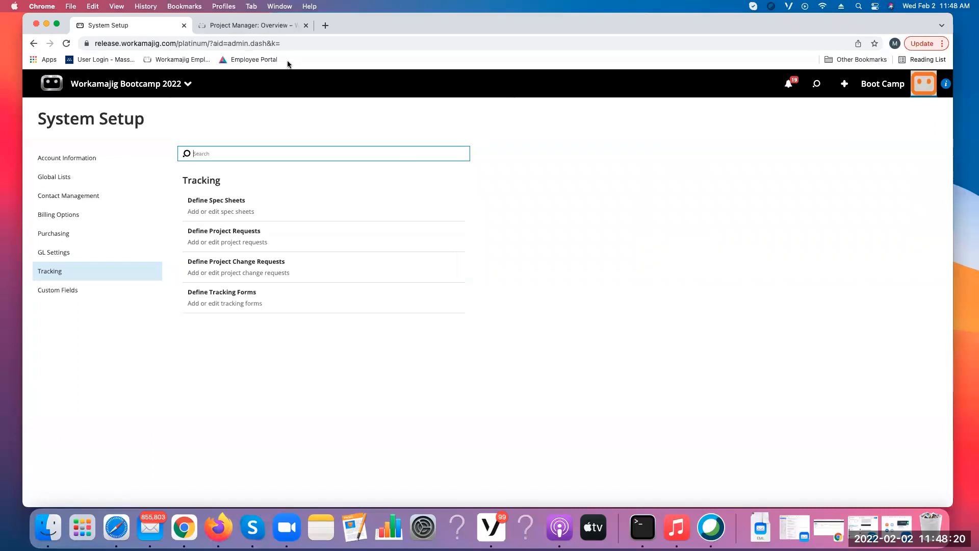
- Switch to the Workamajig support site, search for "offboarding" and open the Employee Offboarding article
left_click(270, 25)
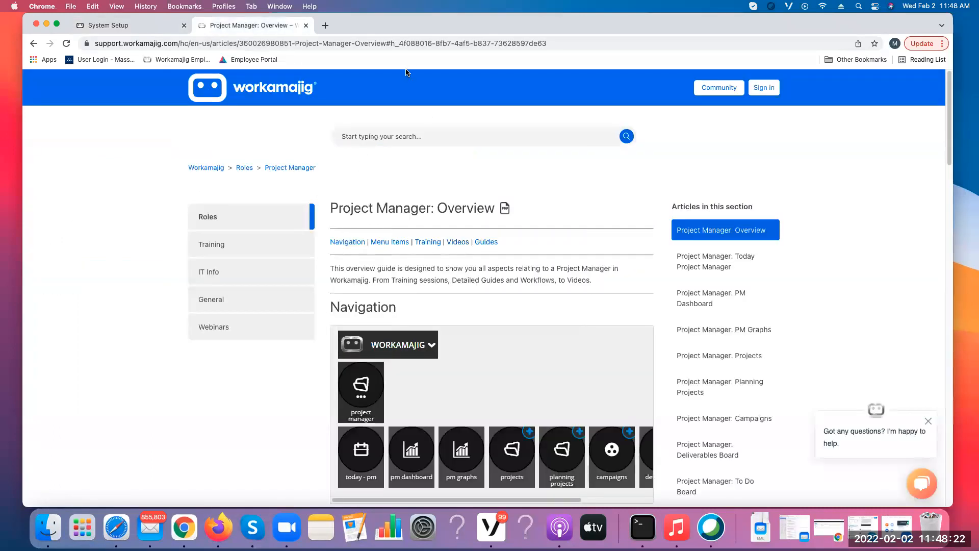
type("offbo")
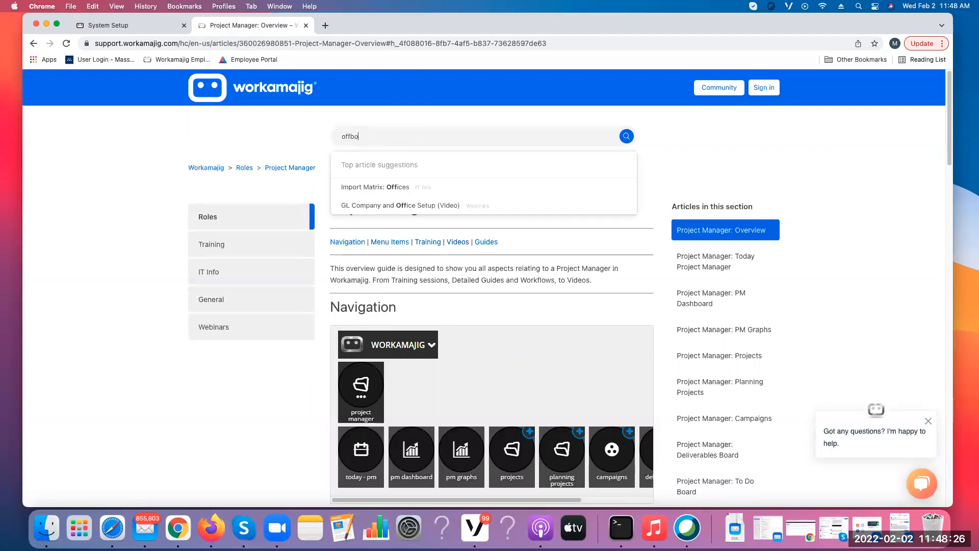
type("arding")
key("Return")
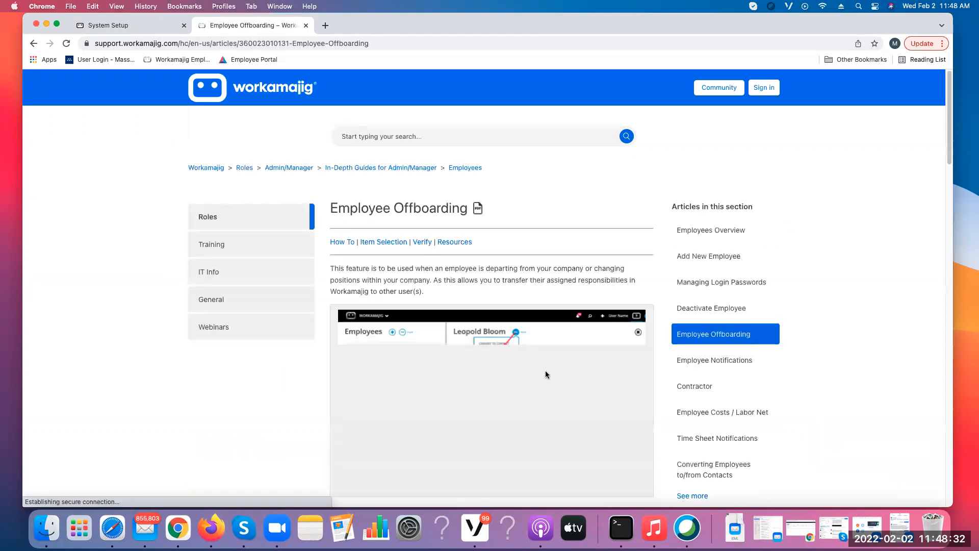
- Read the Employee Offboarding article's How To, Item Selection and Verify sections, and return to System Setup
scroll(544, 365, "down", 5)
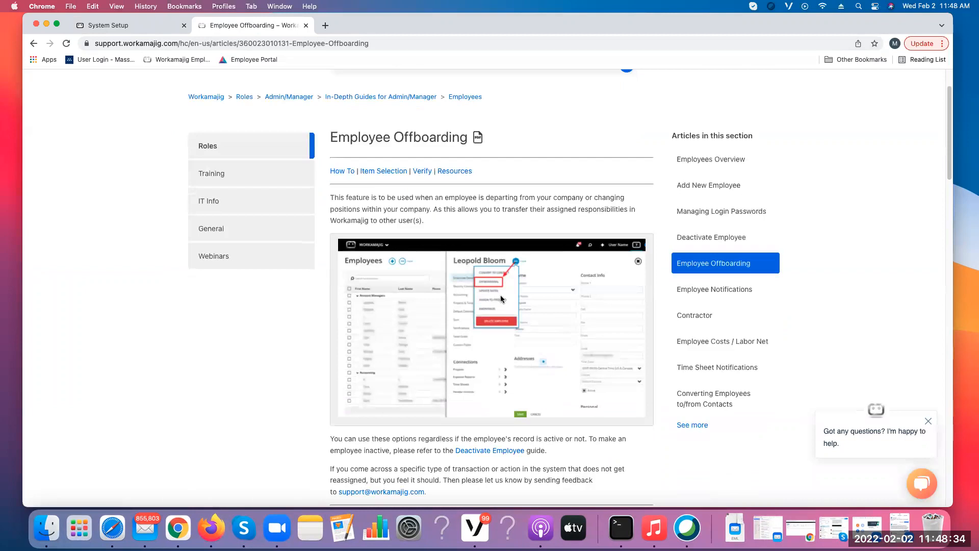
scroll(477, 342, "down", 4)
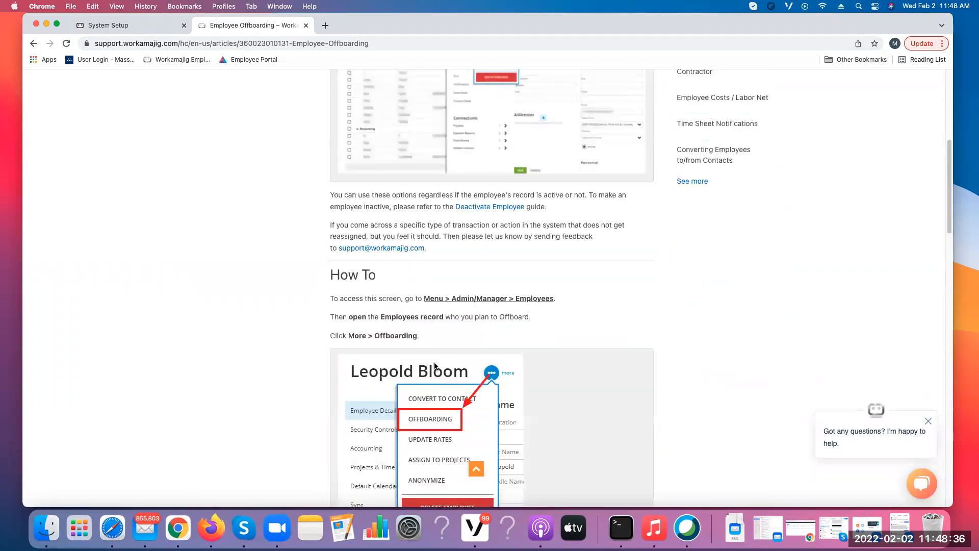
scroll(473, 418, "down", 12)
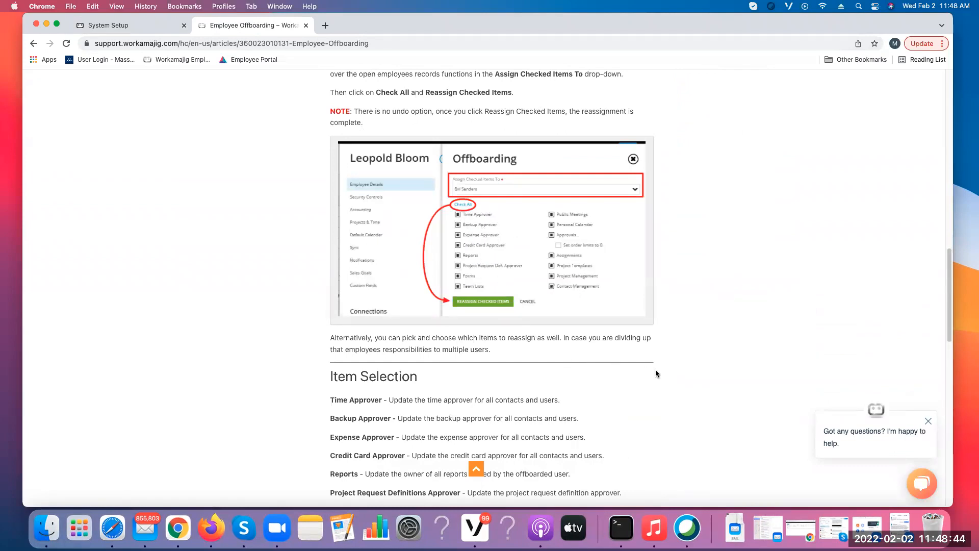
scroll(655, 373, "down", 3)
scroll(656, 374, "down", 2)
scroll(656, 373, "down", 4)
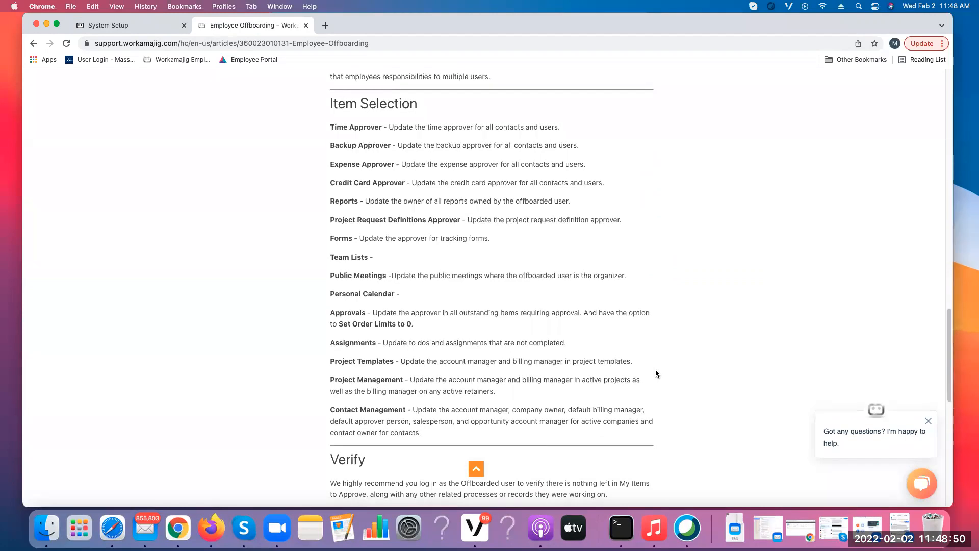
scroll(656, 373, "down", 3)
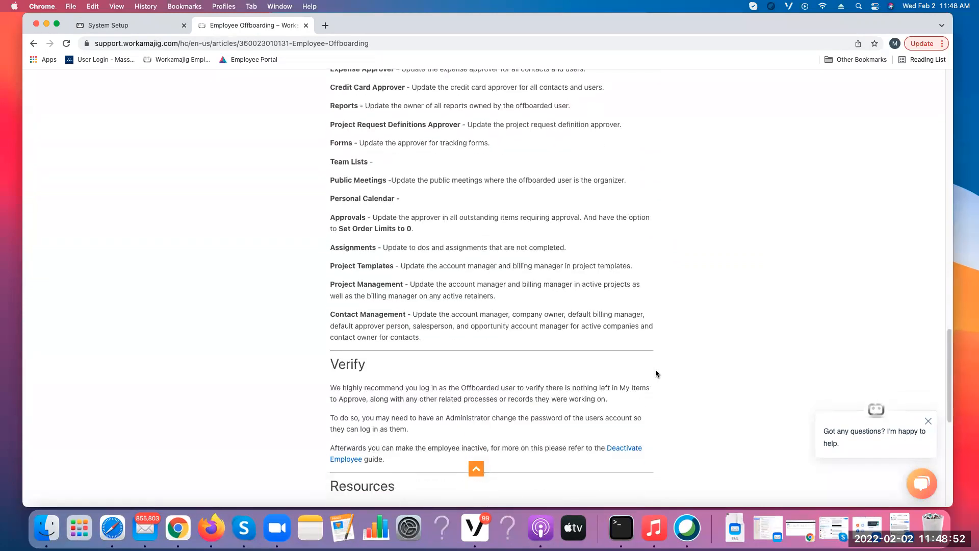
scroll(656, 374, "down", 4)
scroll(656, 373, "up", 20)
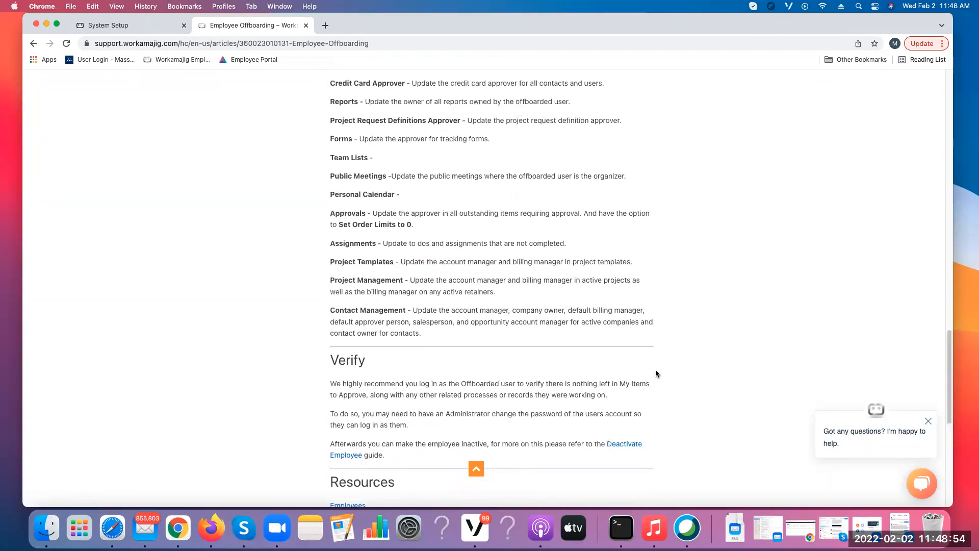
scroll(656, 372, "up", 16)
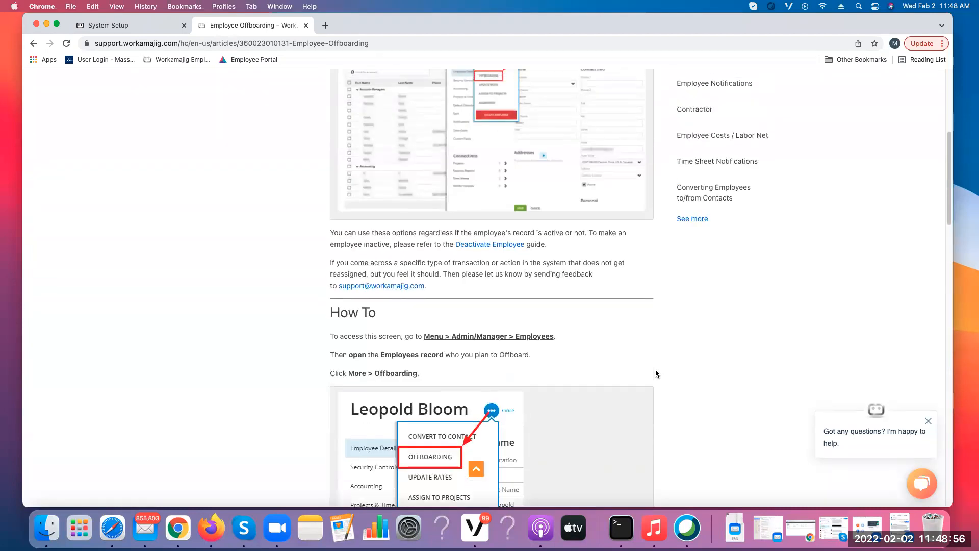
scroll(656, 369, "up", 6)
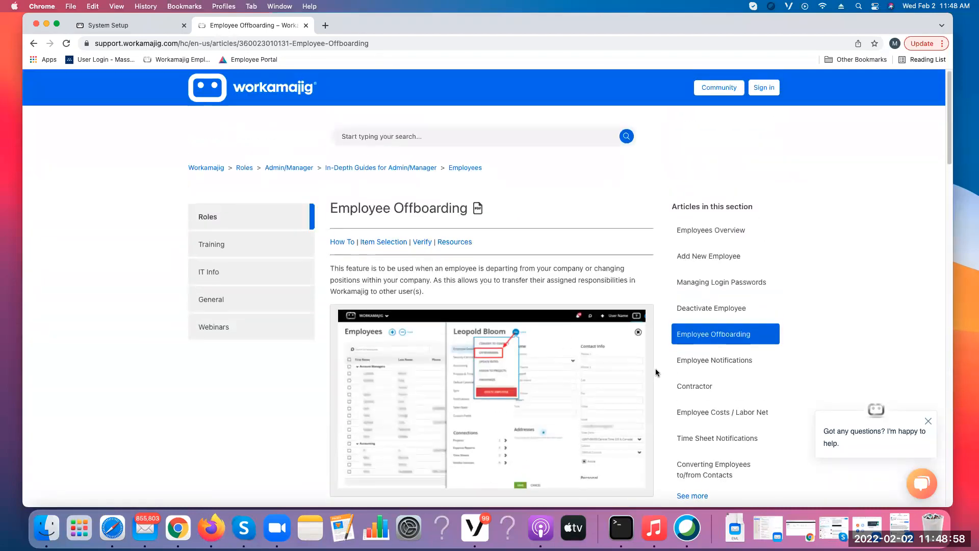
left_click(151, 26)
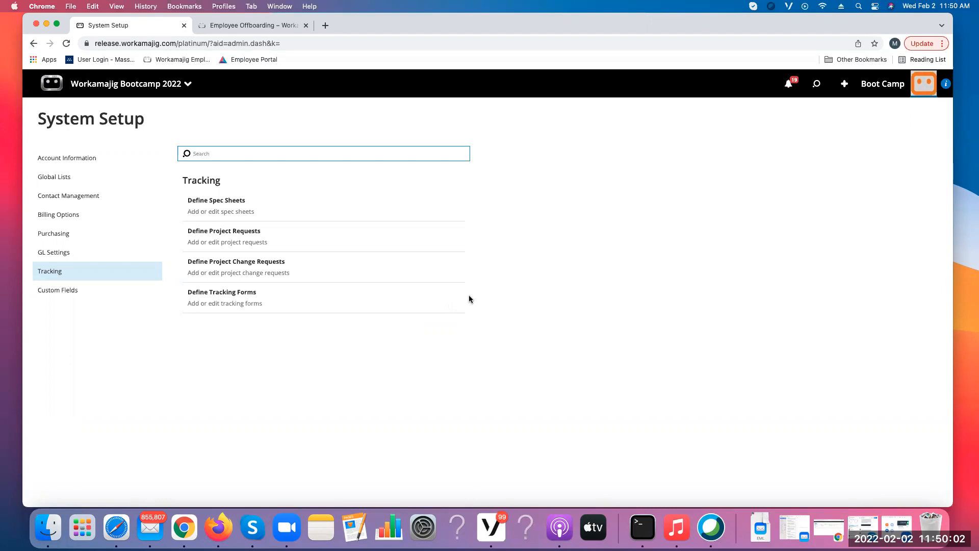
left_click(349, 354)
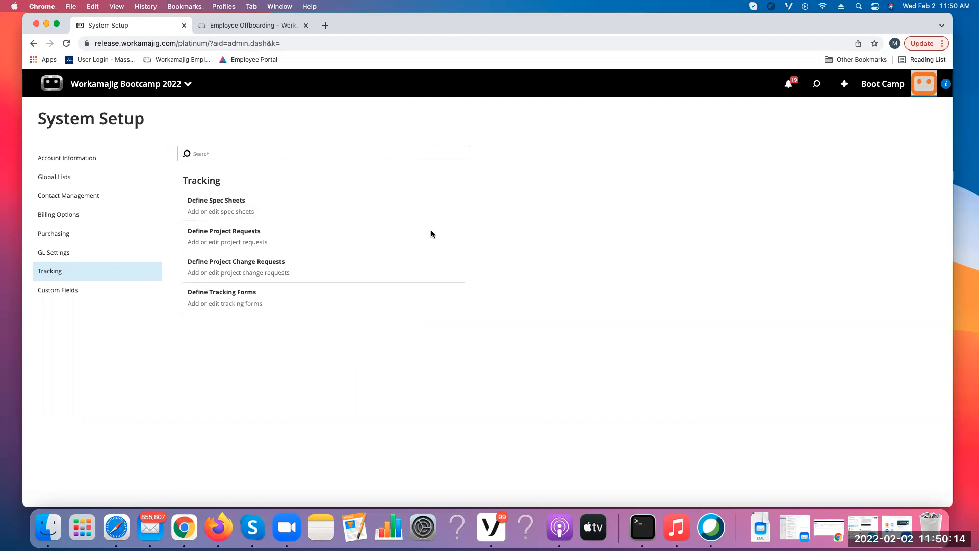
- Start a new sales opportunity and set its company to Microsoft, Inc
left_click(162, 90)
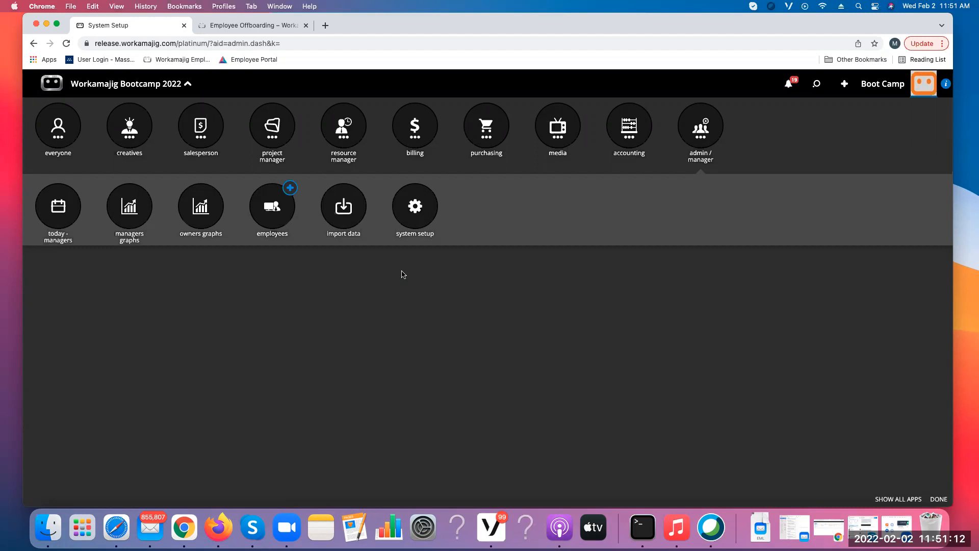
left_click(207, 133)
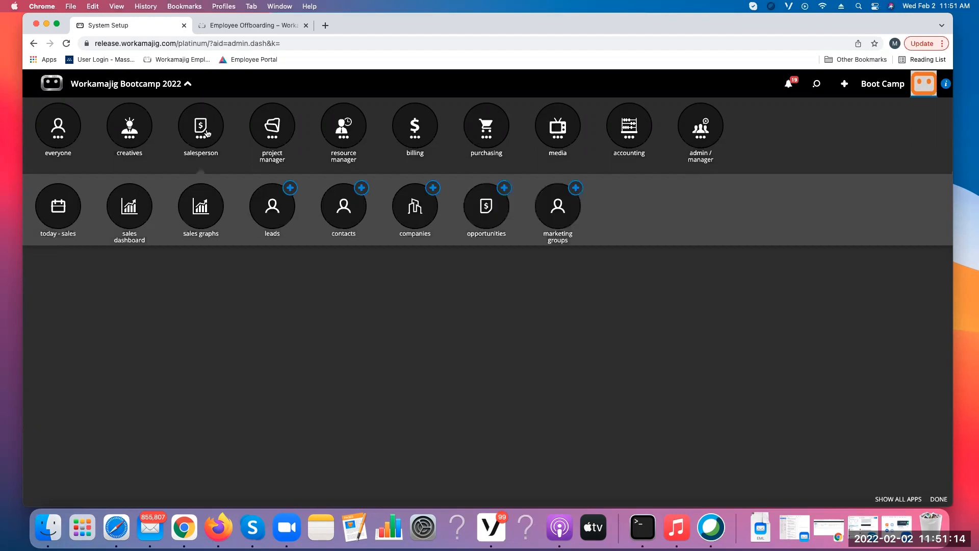
left_click(503, 188)
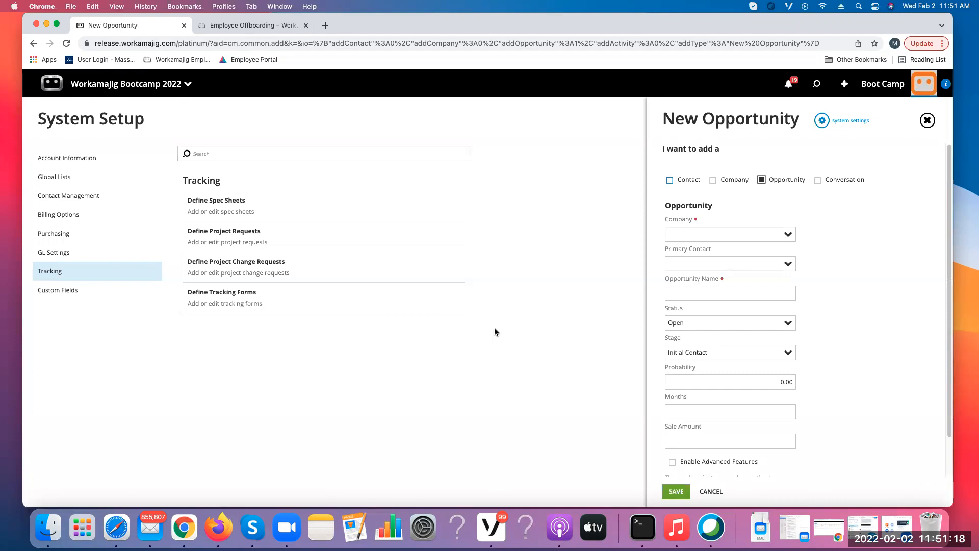
left_click(712, 237)
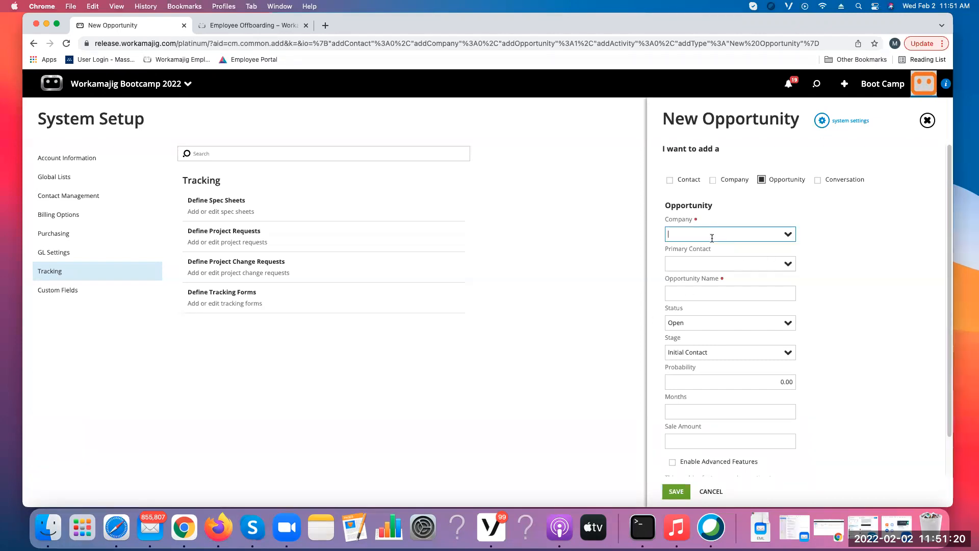
type("mic")
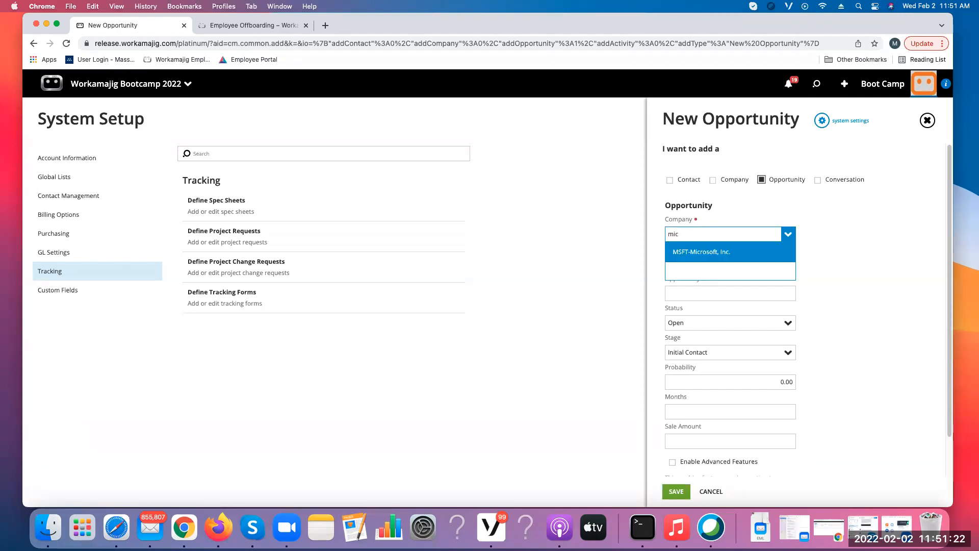
left_click(706, 252)
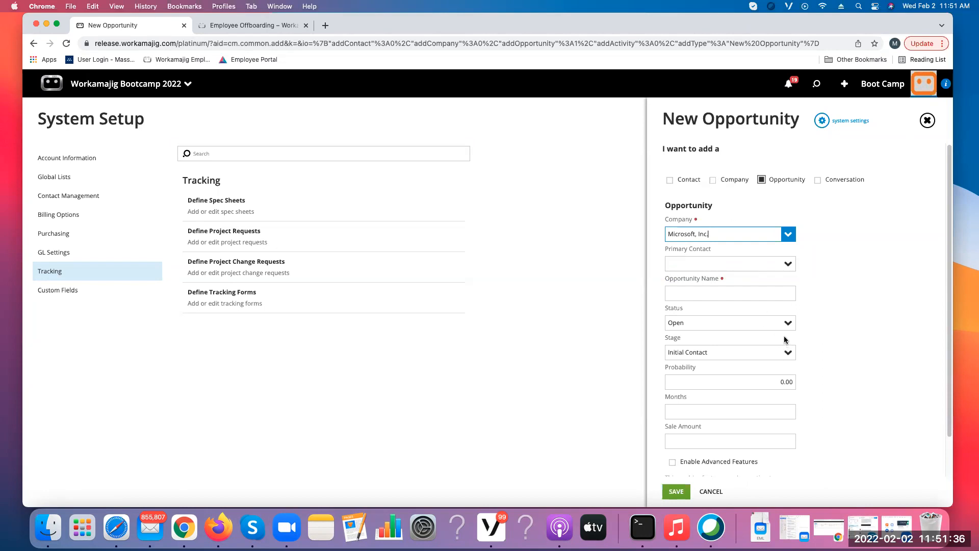
- Name the opportunity TEST, choose its primary contact, review the stage options while keeping Initial Contact, and save it
left_click(697, 292)
type("TEST")
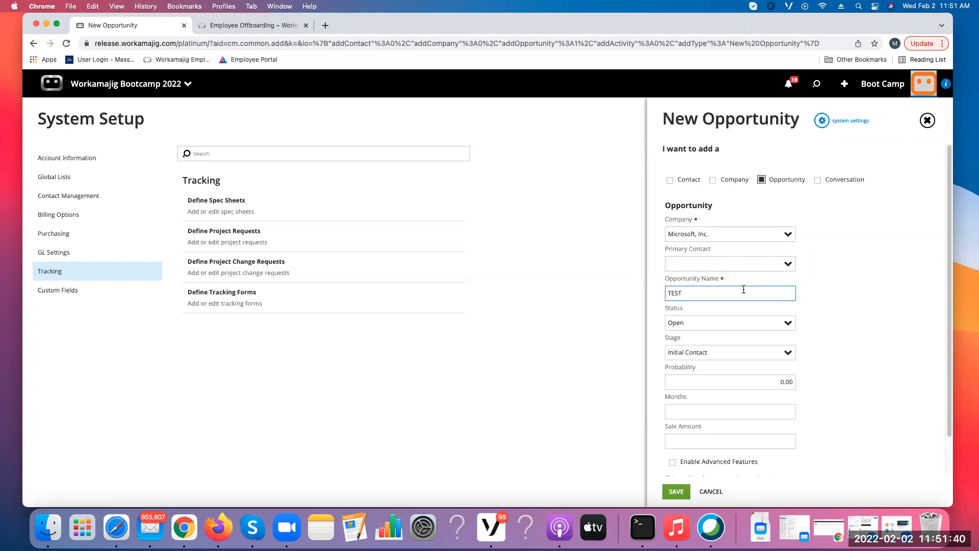
left_click(788, 263)
left_click(754, 301)
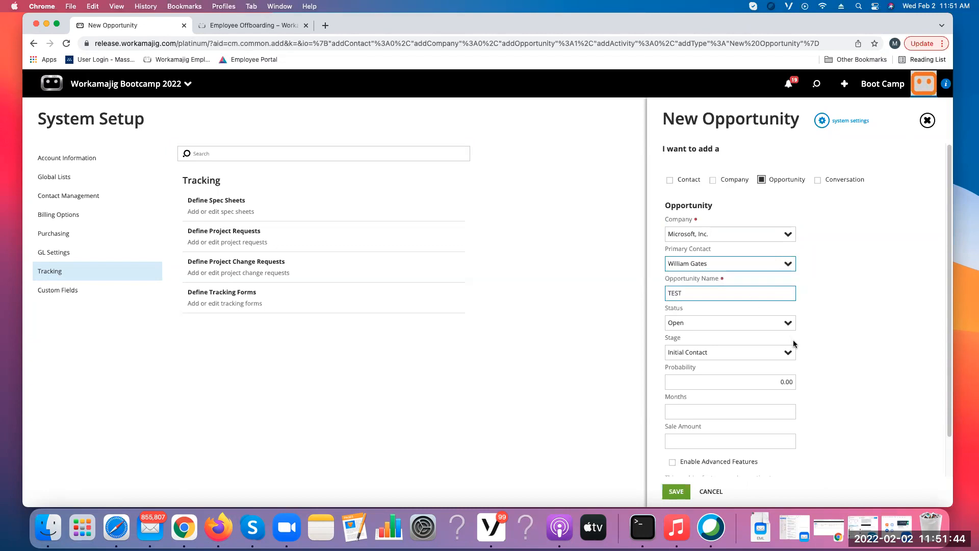
scroll(798, 348, "down", 2)
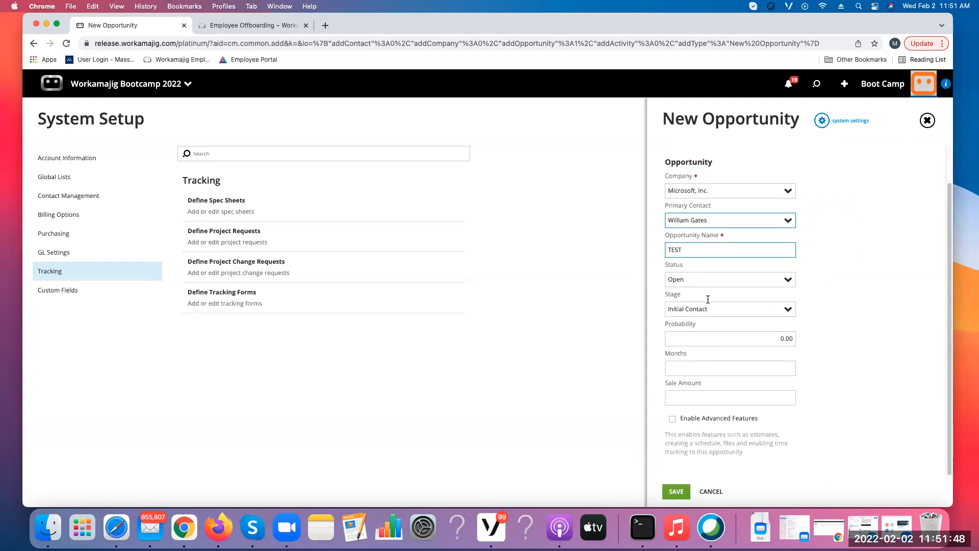
left_click(784, 311)
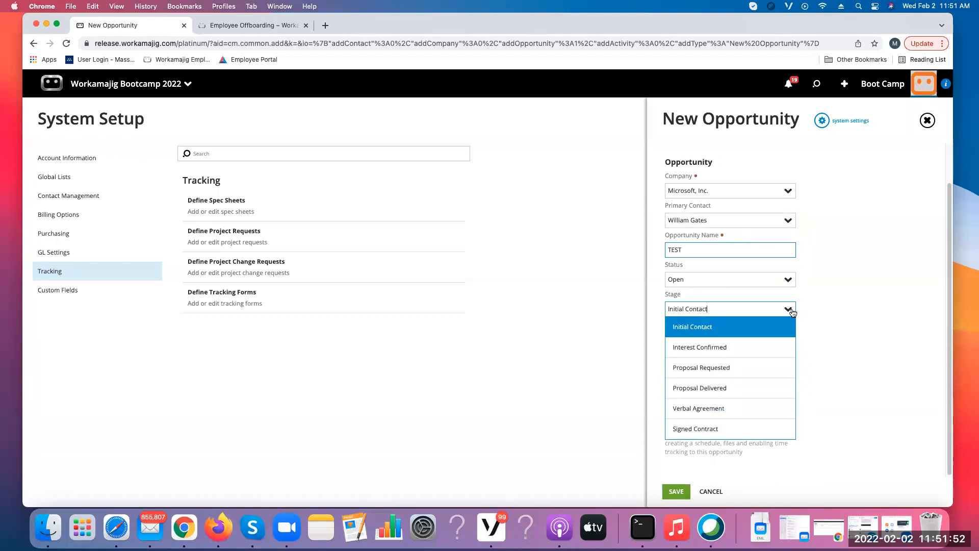
left_click(790, 311)
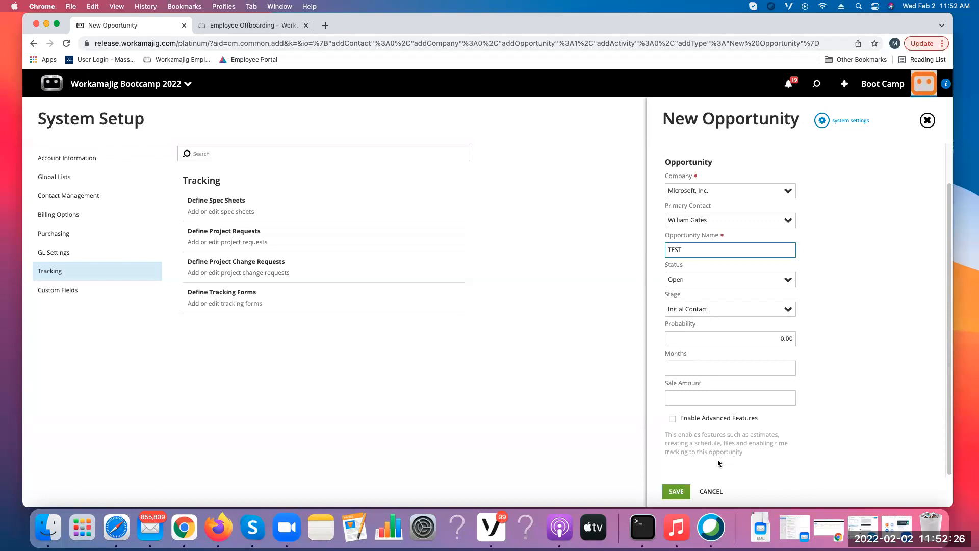
left_click(683, 490)
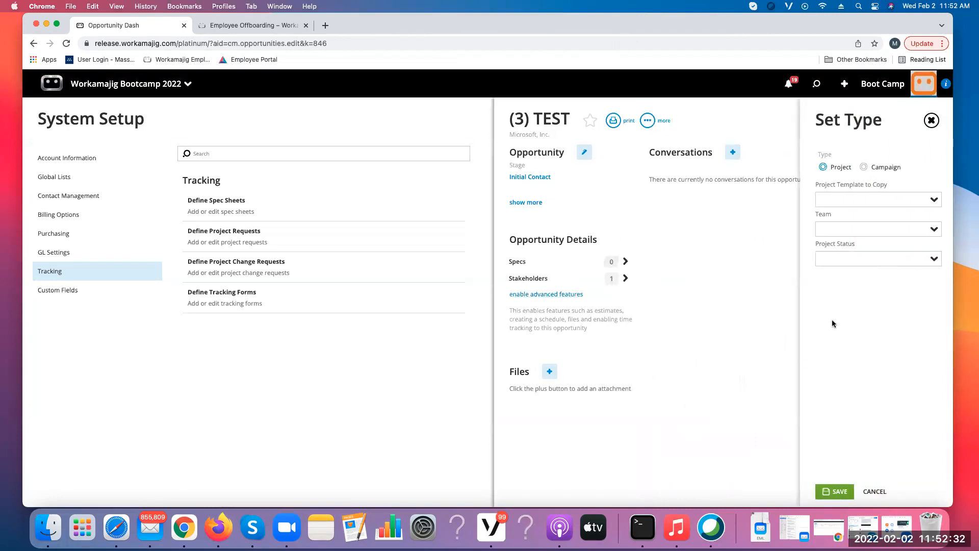
- Enable the opportunity's advanced features as a Project with the Logo template, Microsoft team and Sales Opportunity project status
left_click(823, 168)
left_click(863, 200)
type("logo")
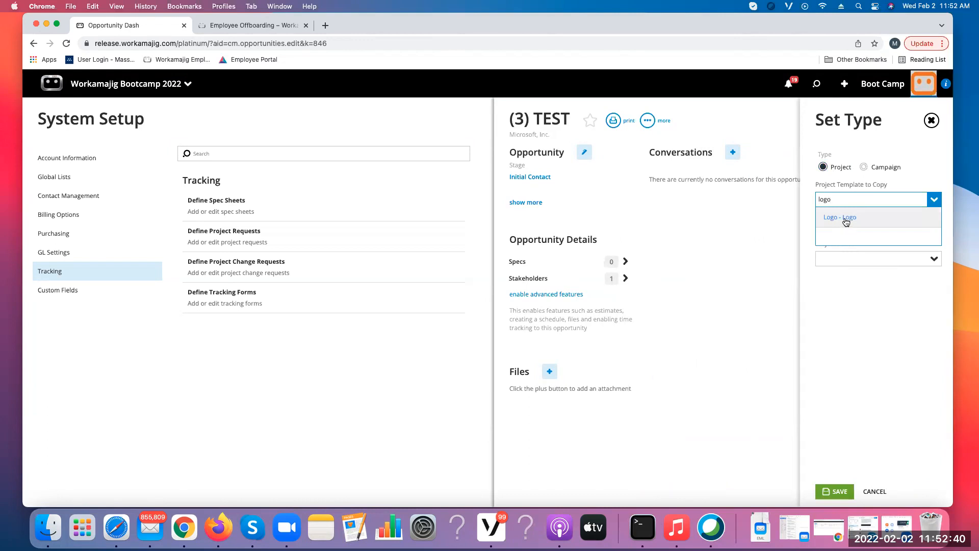
left_click(846, 220)
left_click(933, 232)
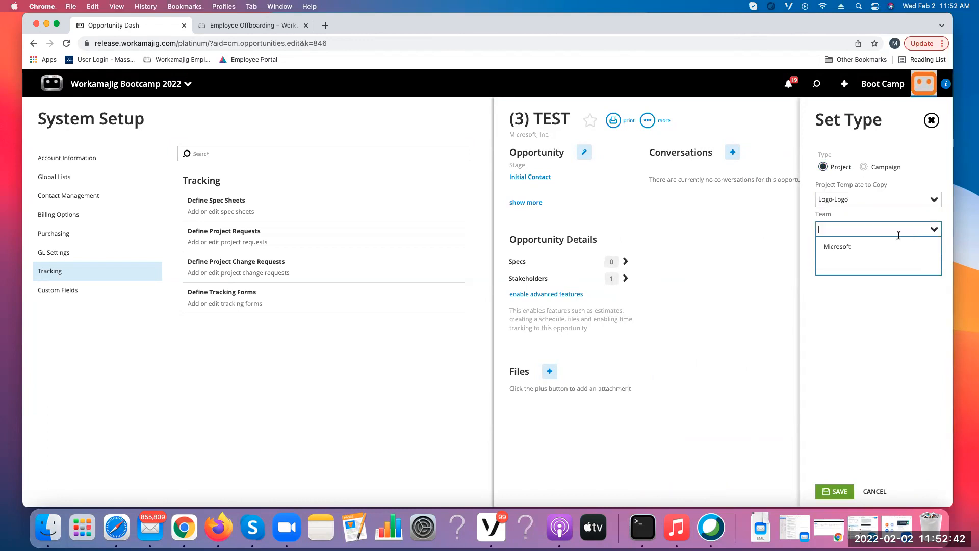
left_click(862, 245)
left_click(932, 260)
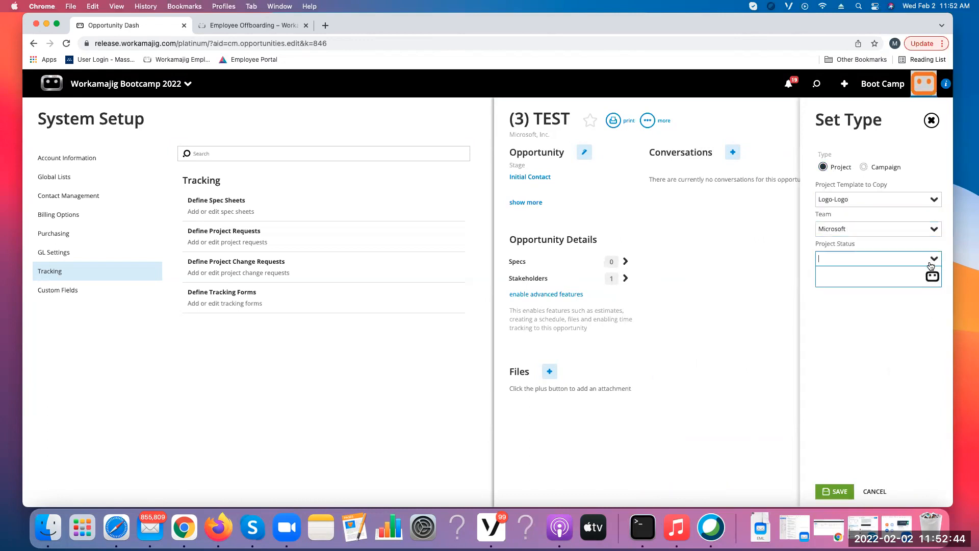
left_click(844, 281)
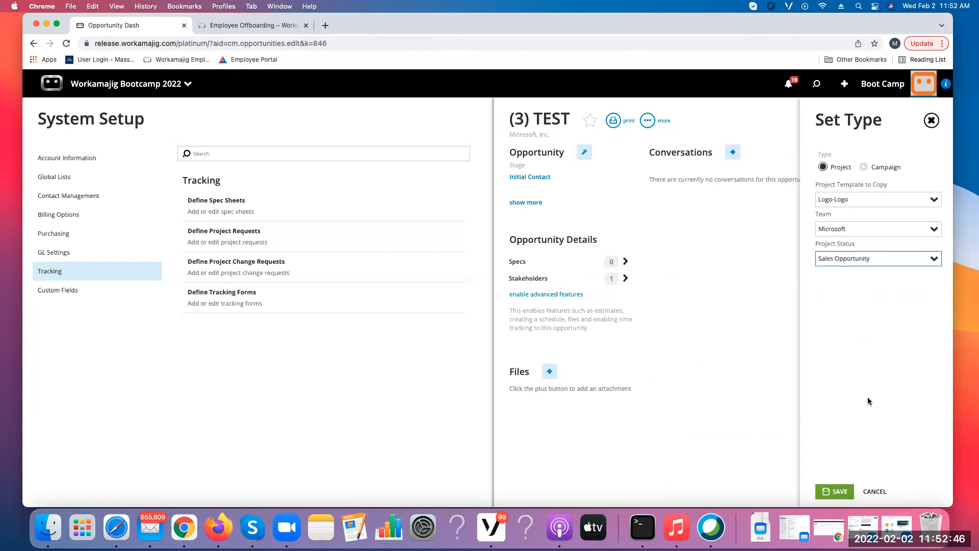
left_click(831, 491)
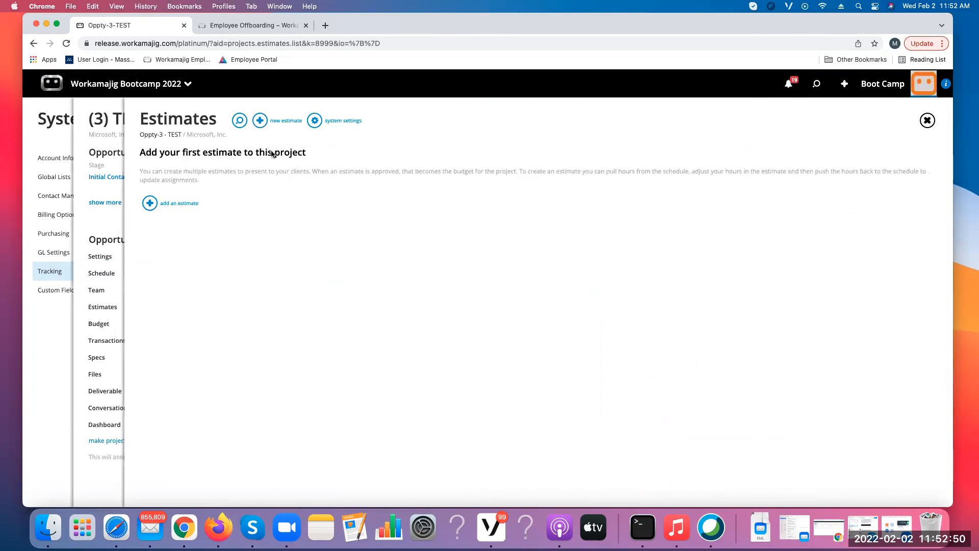
- Create a By Task And Service estimate named TEST with labor pulled from the schedule, approve it and return to the opportunity
left_click(260, 121)
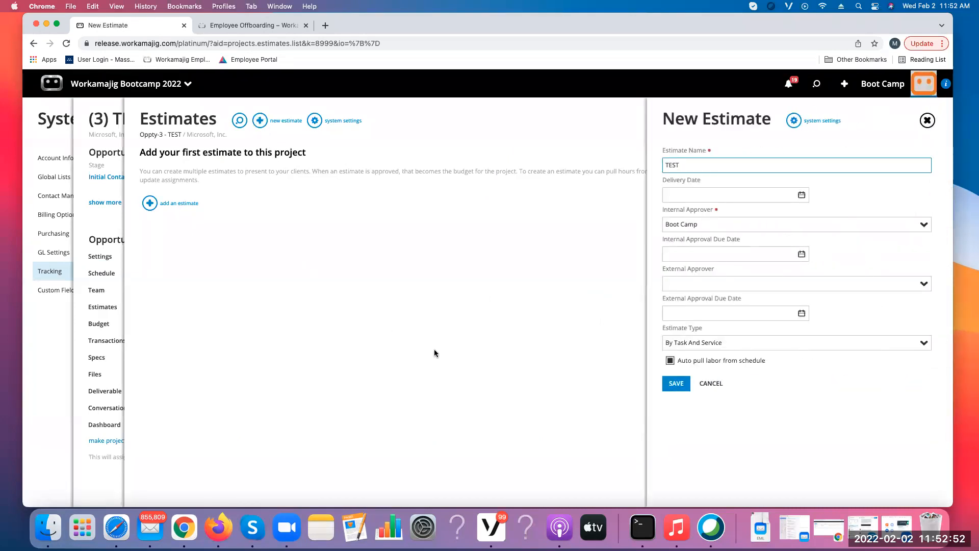
left_click(674, 383)
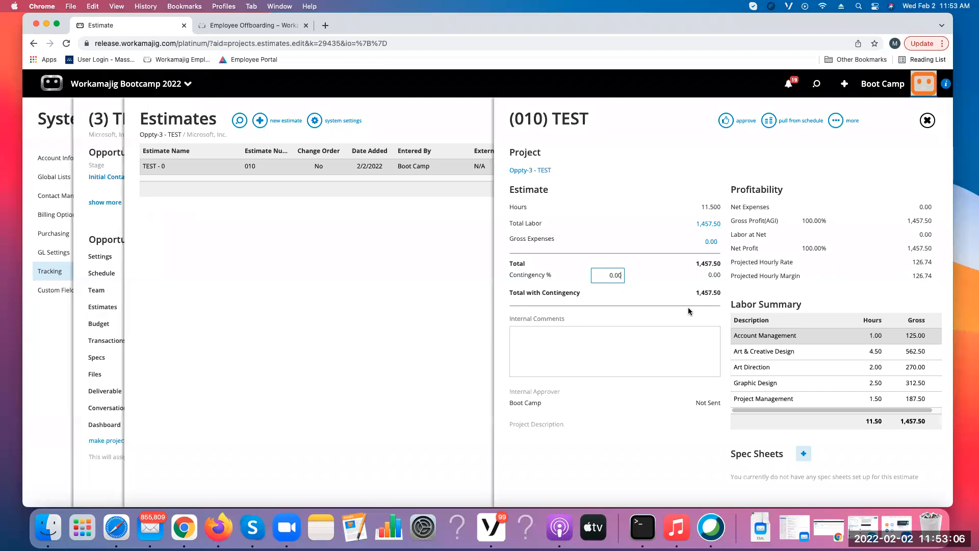
left_click(724, 124)
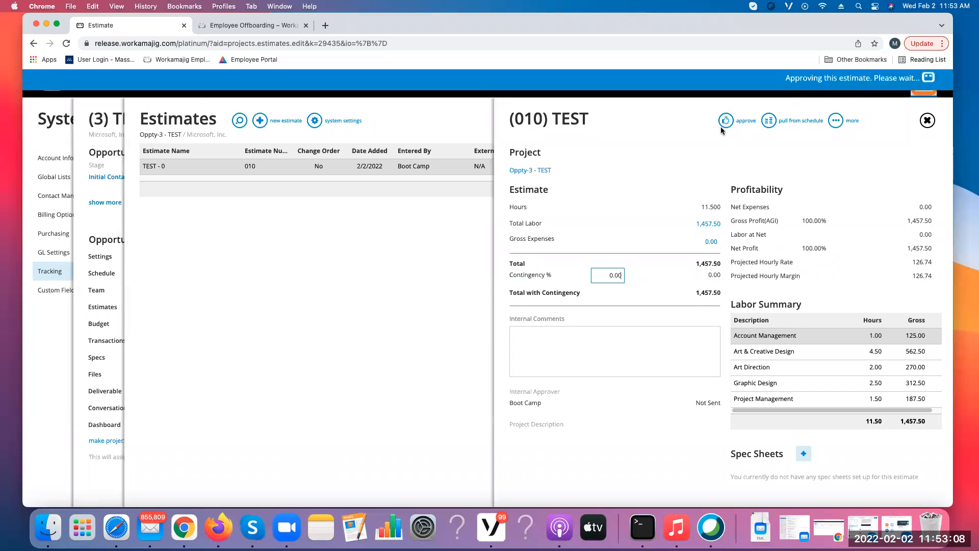
left_click(923, 123)
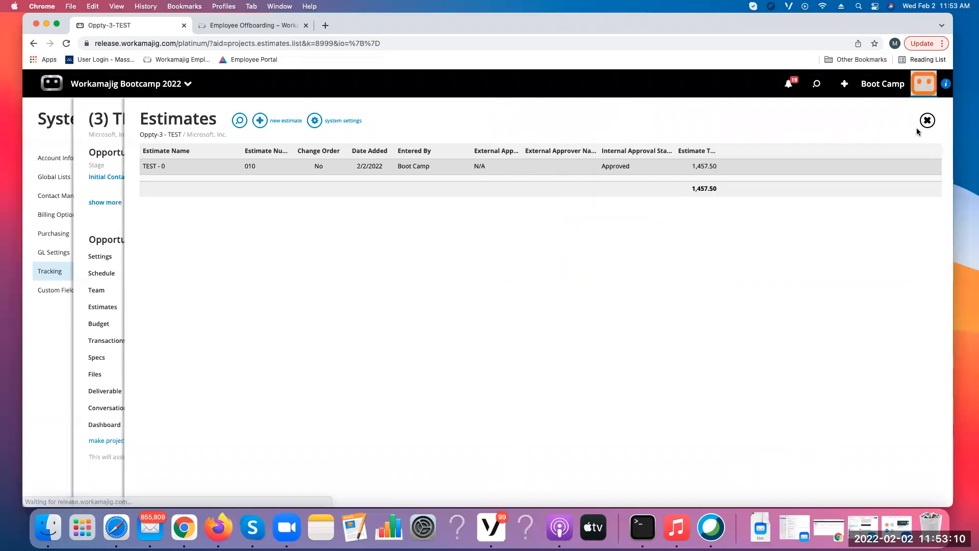
left_click(926, 122)
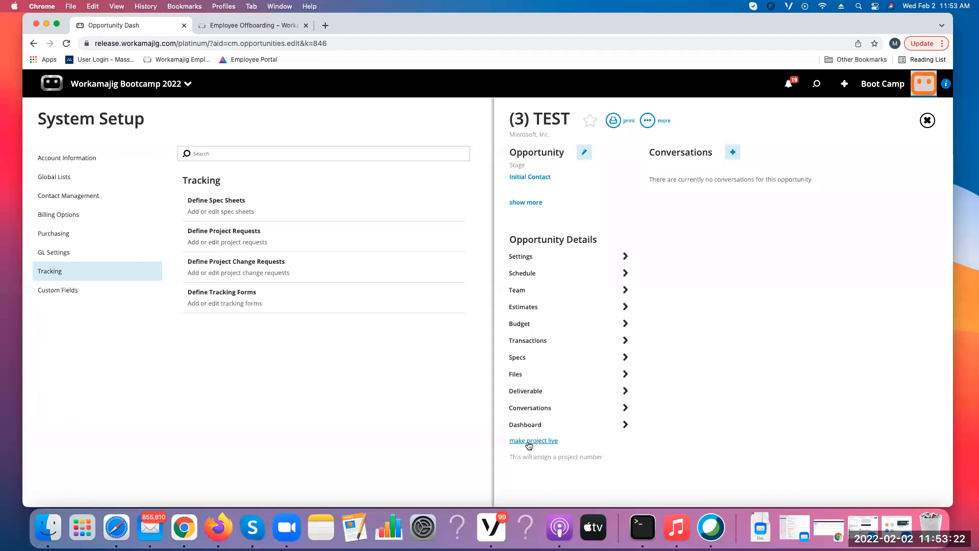
- Make the TEST opportunity's project live with its stage set to Signed Contract, reviewing the additional outcome fields before saving
left_click(519, 441)
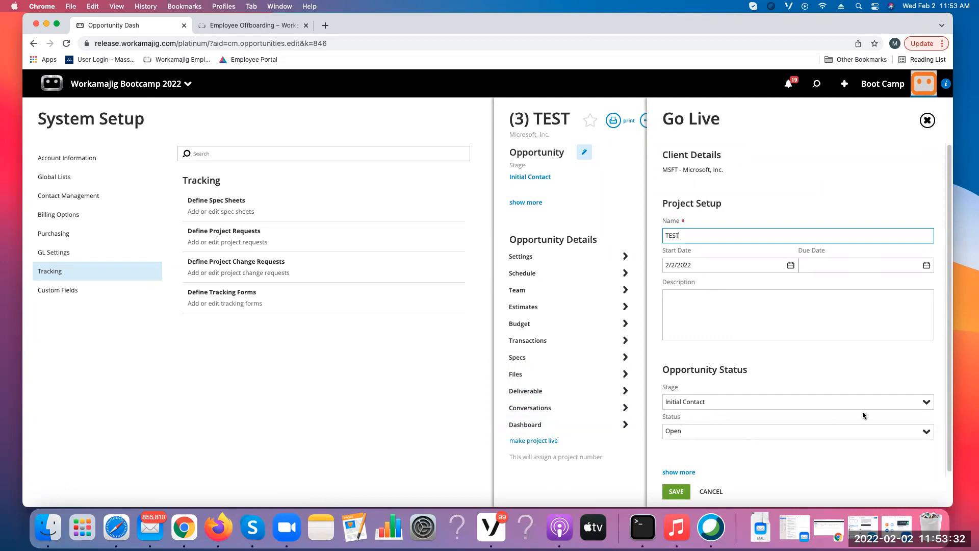
left_click(926, 402)
left_click(722, 380)
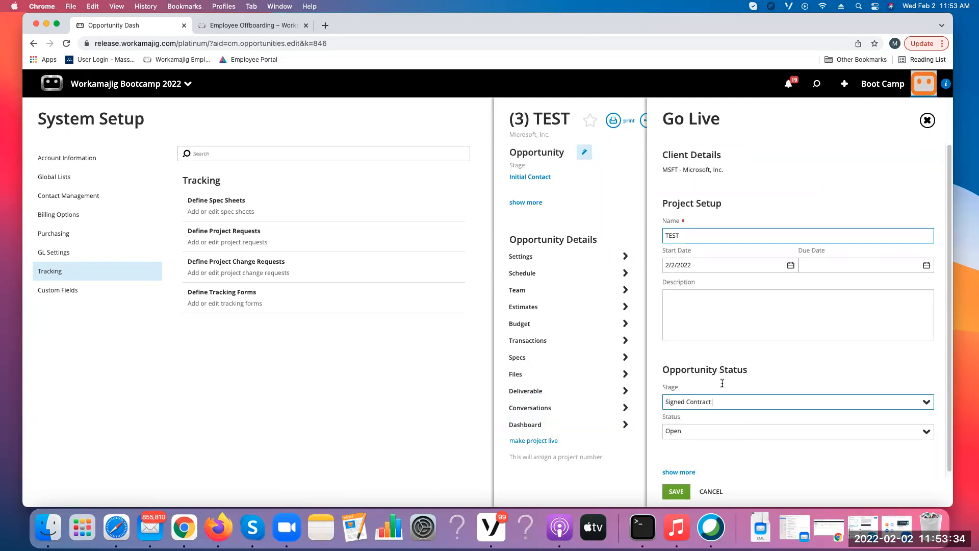
left_click(679, 472)
left_click_drag(949, 295, 946, 428)
scroll(946, 428, "down", 1)
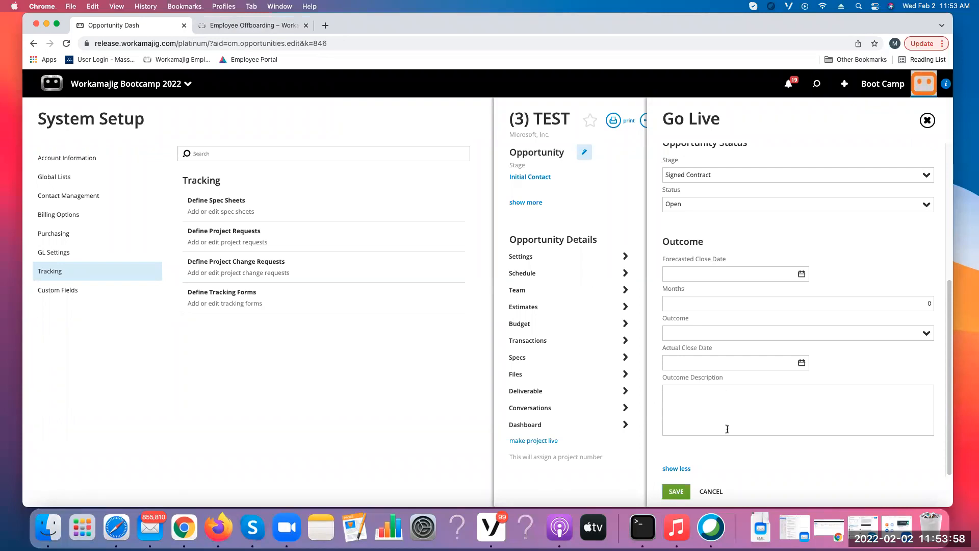
left_click(679, 491)
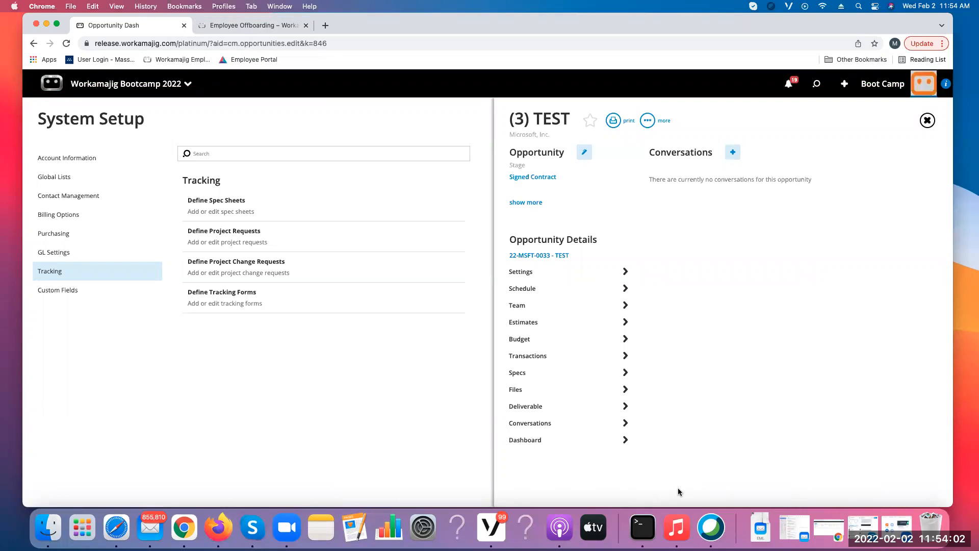
- Open the live TEST project from the opportunity, review its schedule and estimates, and close it
left_click(551, 256)
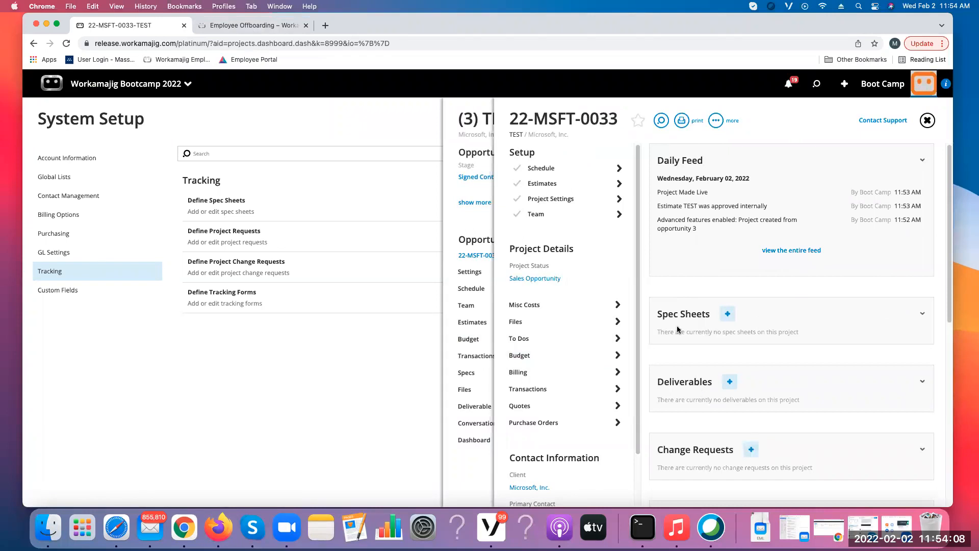
left_click(561, 168)
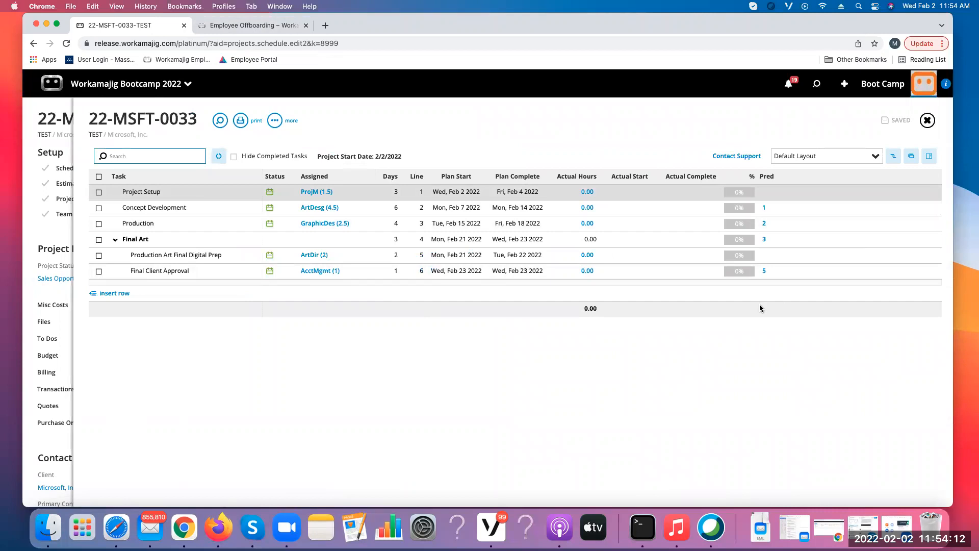
left_click(927, 121)
left_click(561, 184)
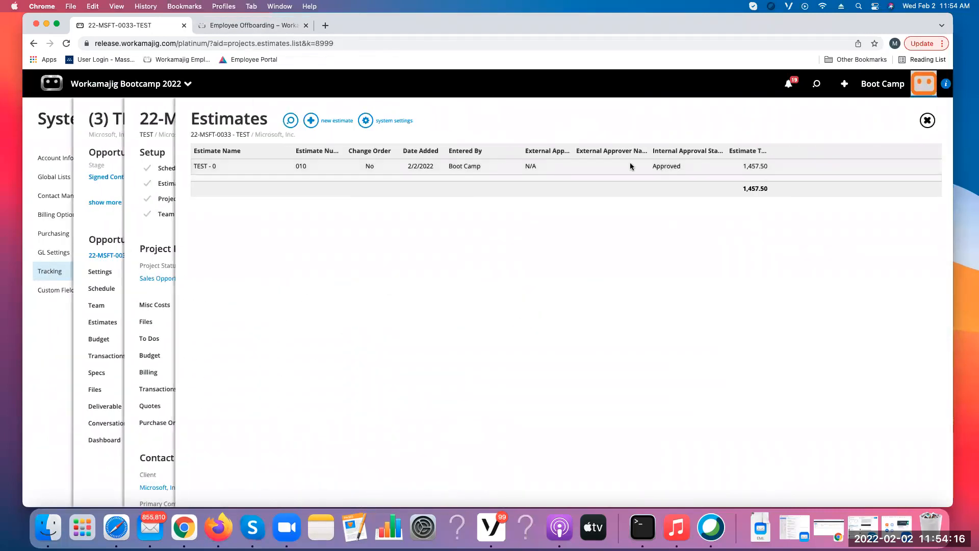
left_click(927, 120)
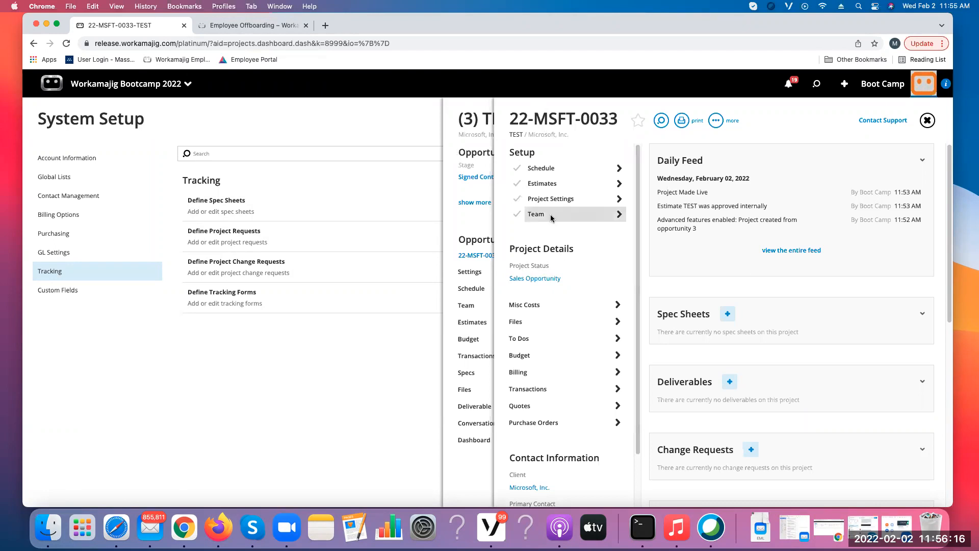
left_click(927, 120)
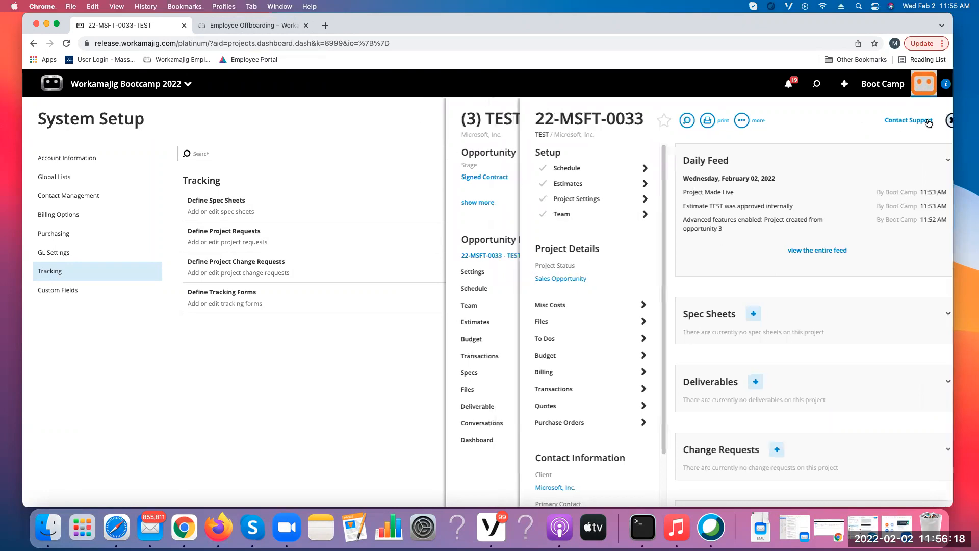
- Create a new sales opportunity named test for Microsoft, Inc. and save it
left_click(128, 84)
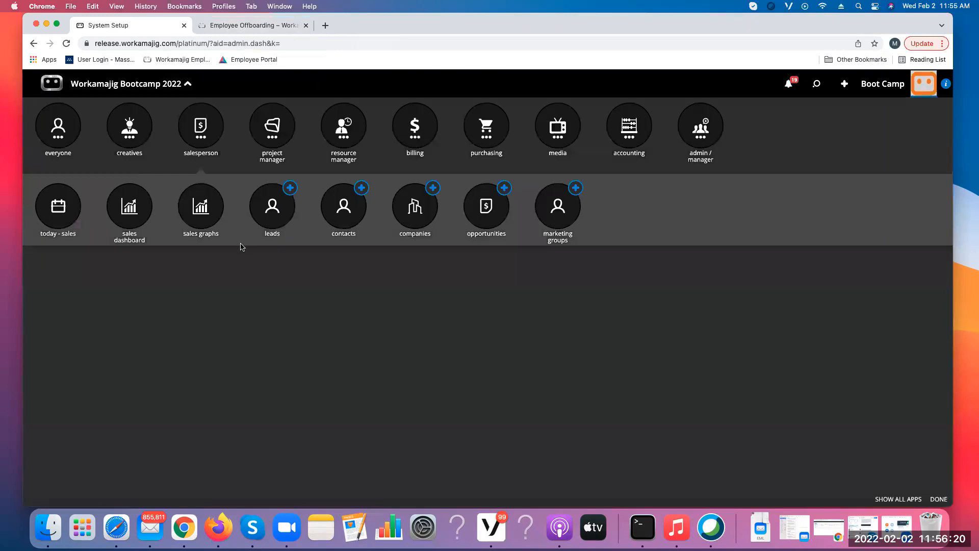
left_click(201, 134)
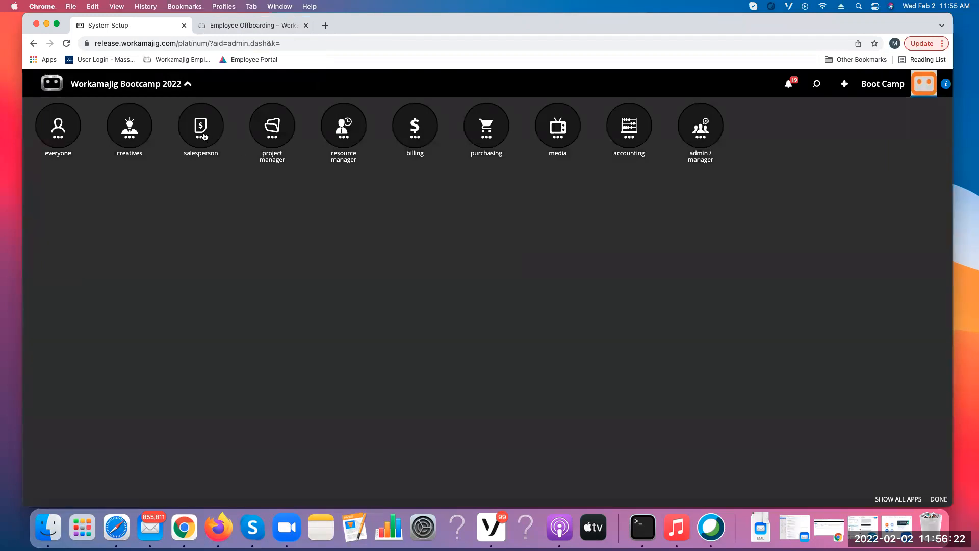
left_click(196, 131)
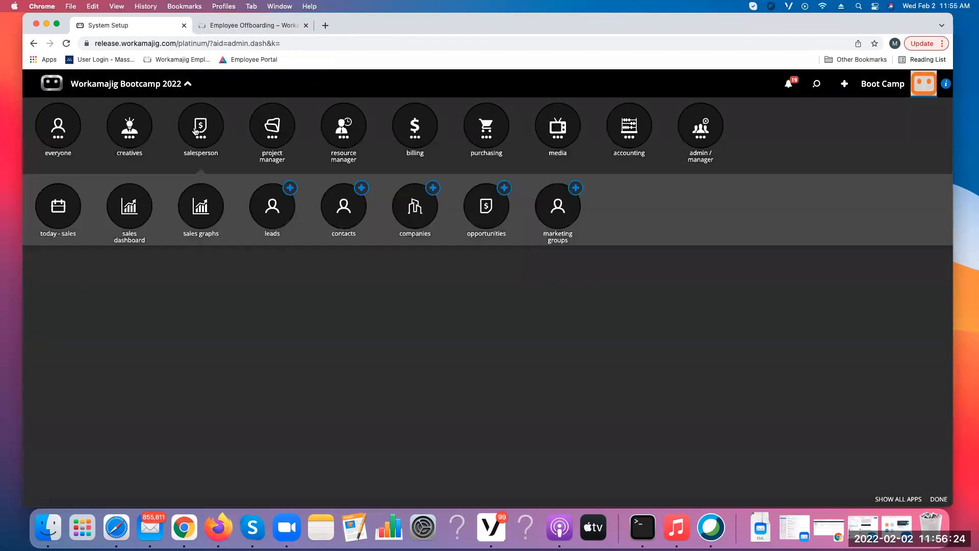
left_click(504, 188)
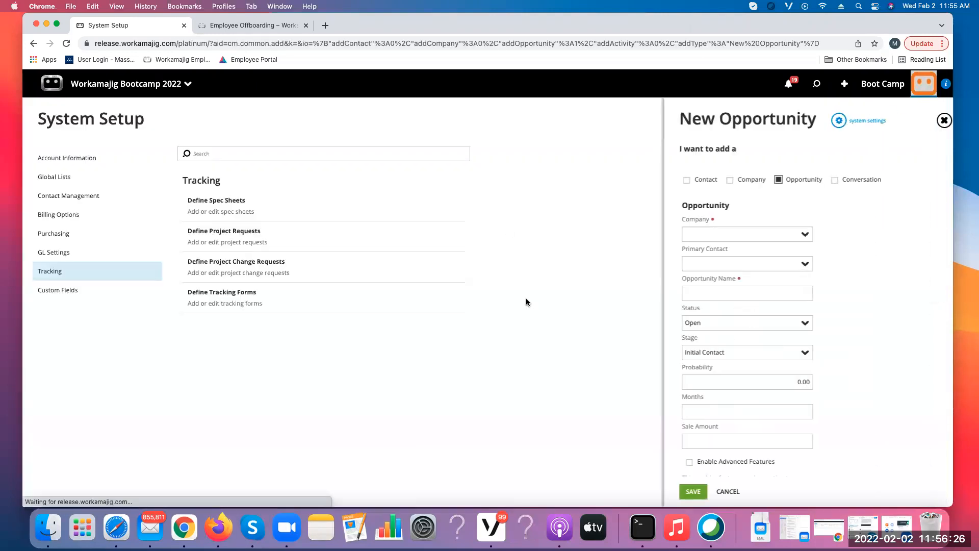
left_click(701, 234)
type("micr")
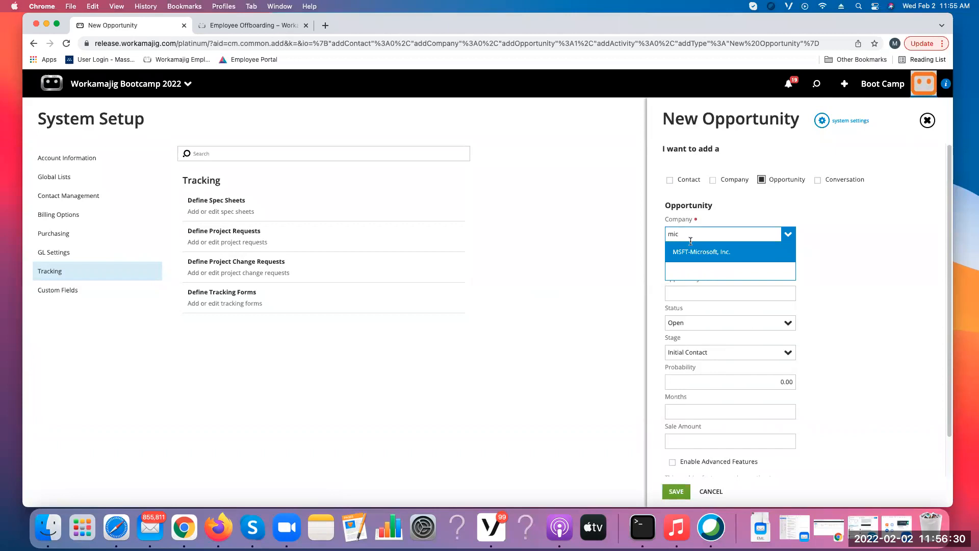
left_click(681, 252)
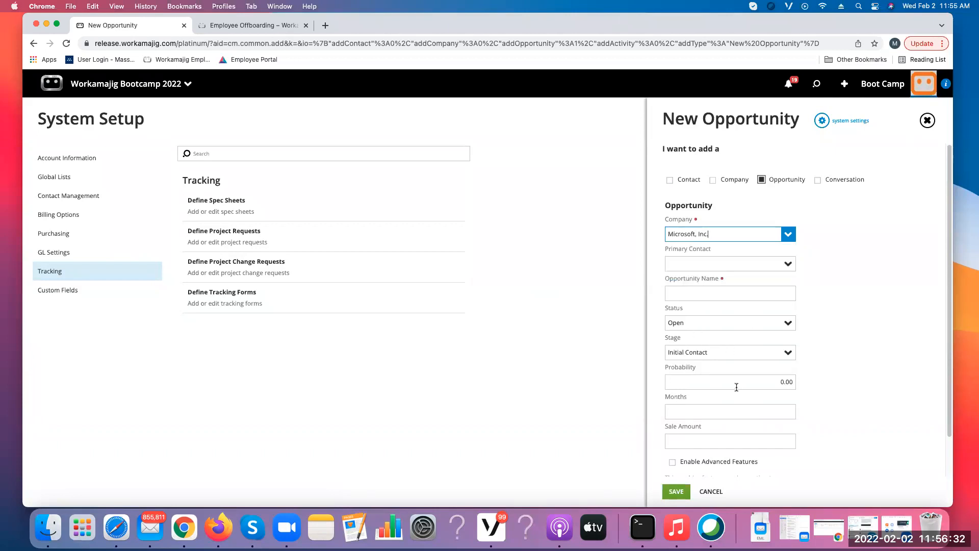
left_click(683, 299)
type("test")
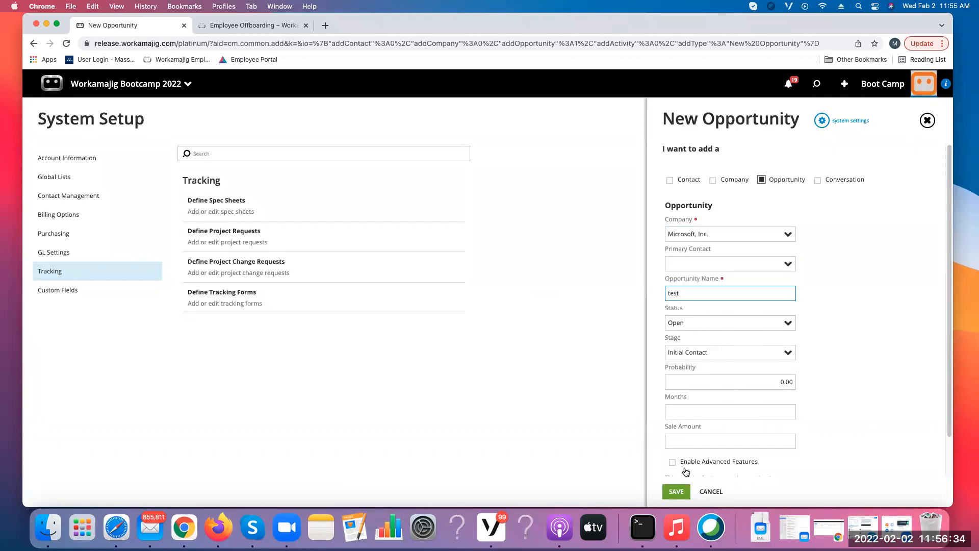
scroll(686, 472, "down", 3)
left_click(678, 491)
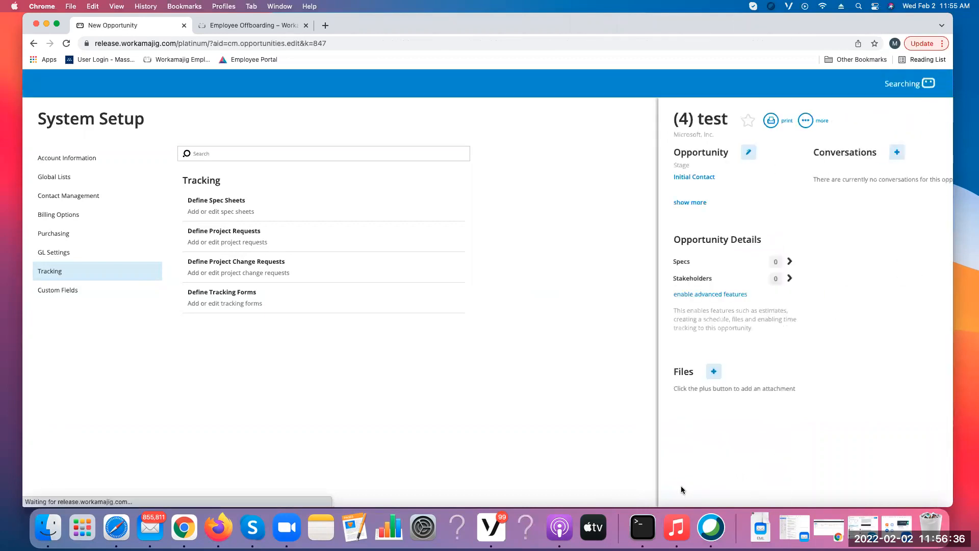
- Enable the test opportunity's advanced features with the type Campaign and save
left_click(561, 295)
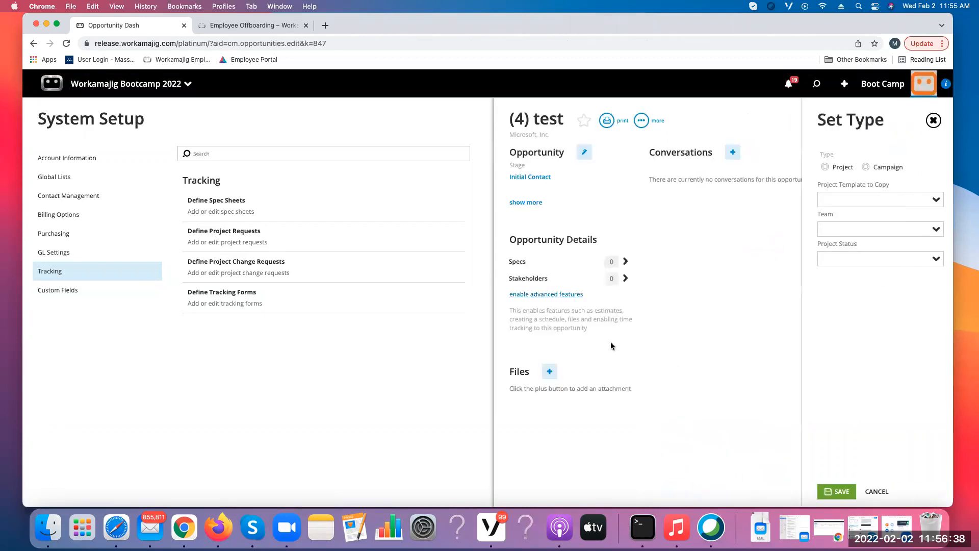
left_click(863, 168)
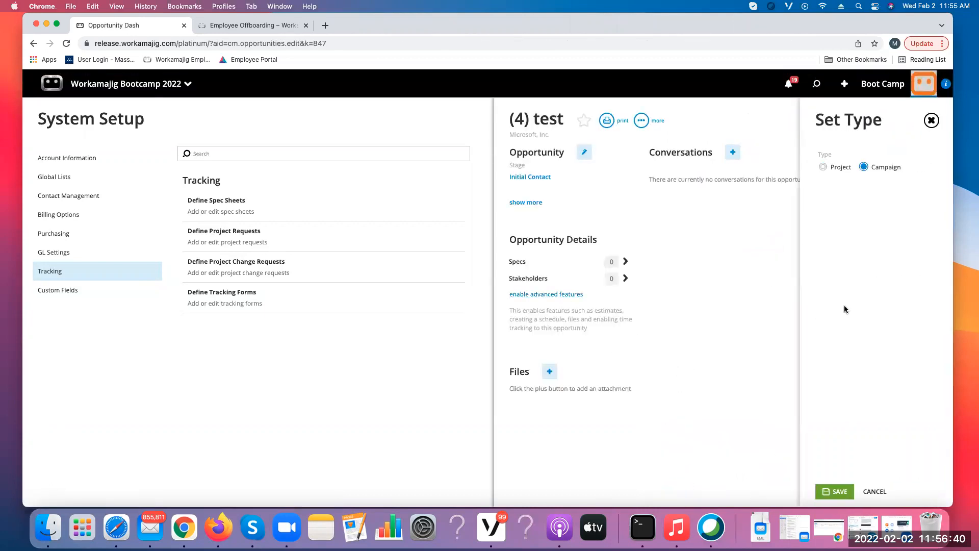
left_click(830, 494)
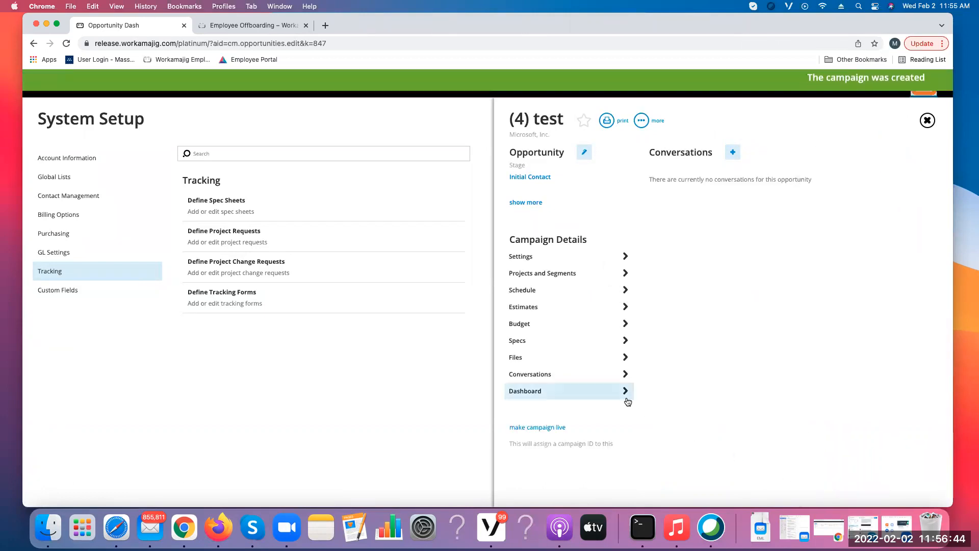
- Review the full set of go-live fields for the test campaign, cancel without making it live, and close the opportunity
left_click(531, 427)
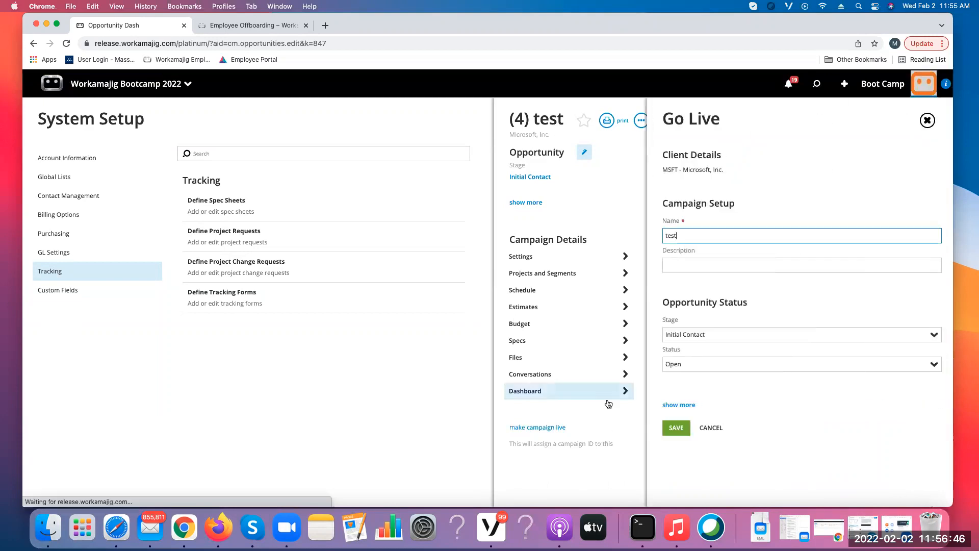
left_click(679, 404)
scroll(744, 420, "down", 3)
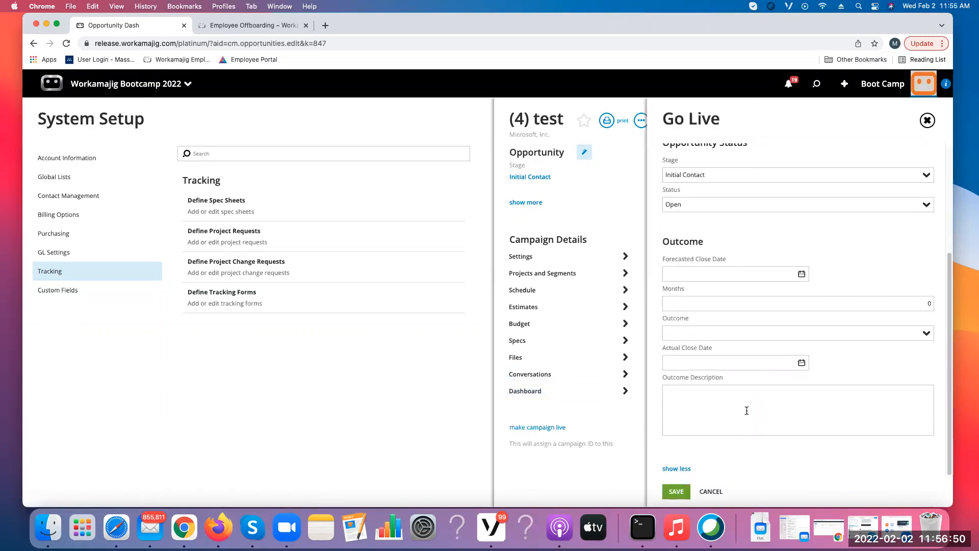
left_click(713, 491)
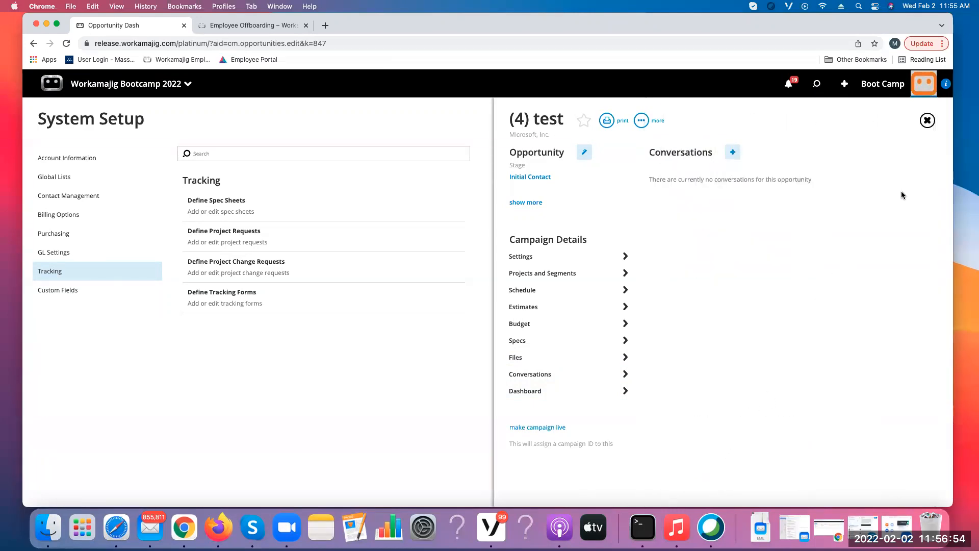
left_click(927, 120)
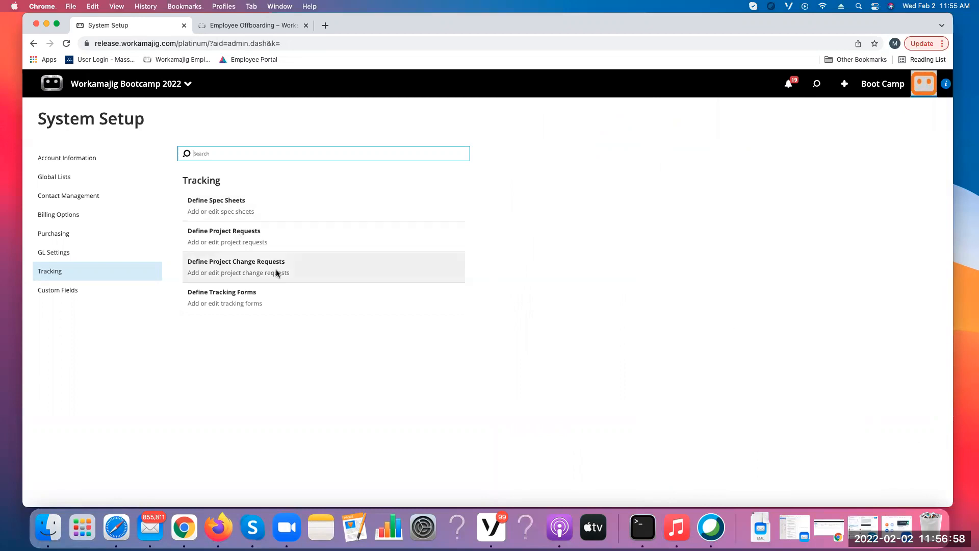
- Go to the project manager's projects list and open the project templates from there
left_click(147, 84)
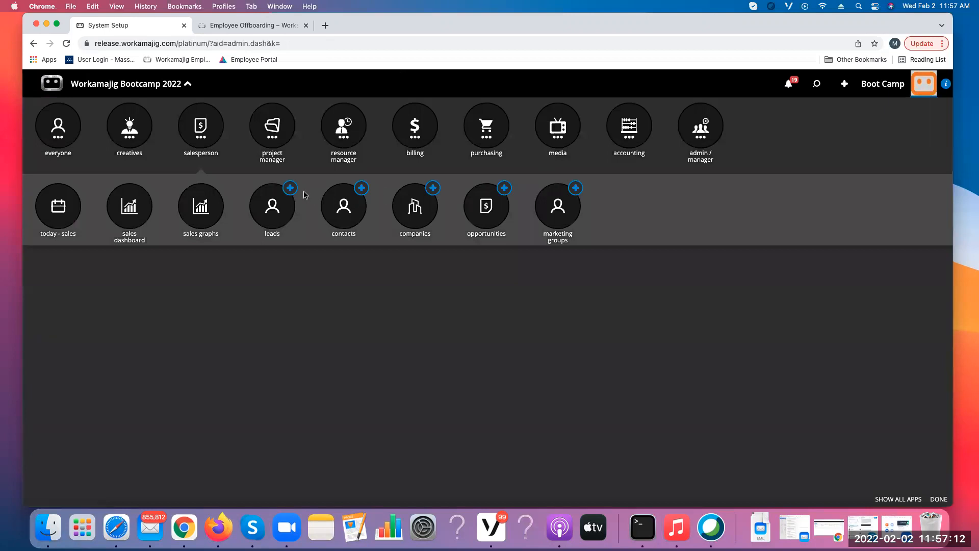
left_click(273, 137)
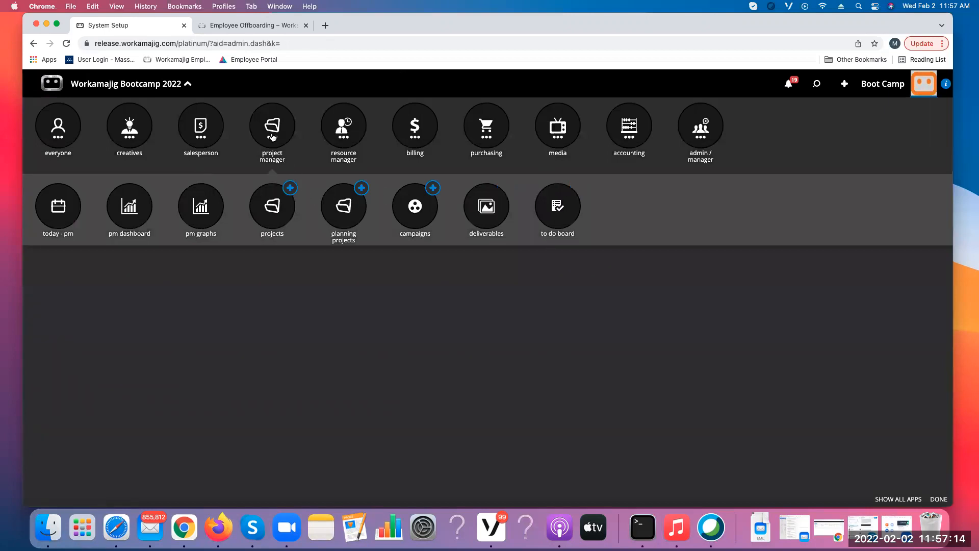
left_click(272, 204)
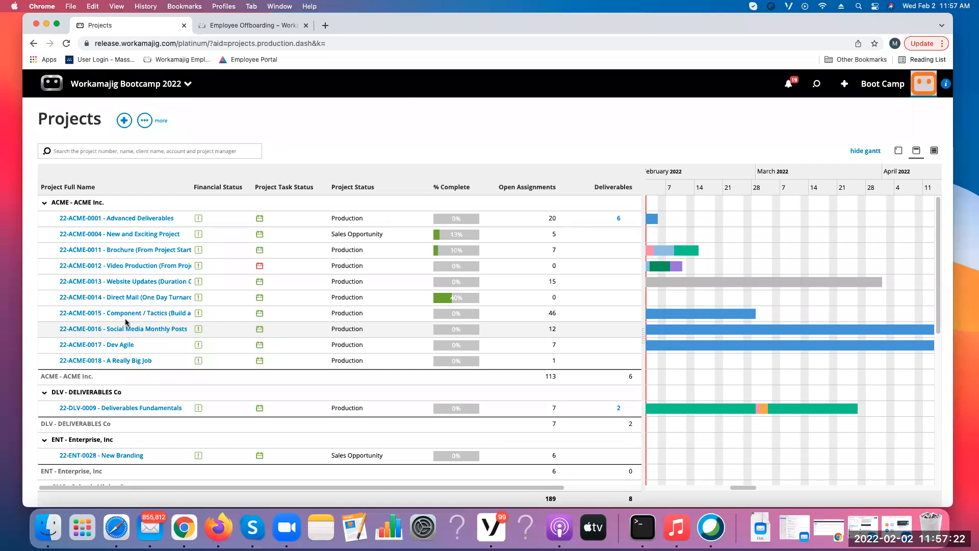
left_click(149, 123)
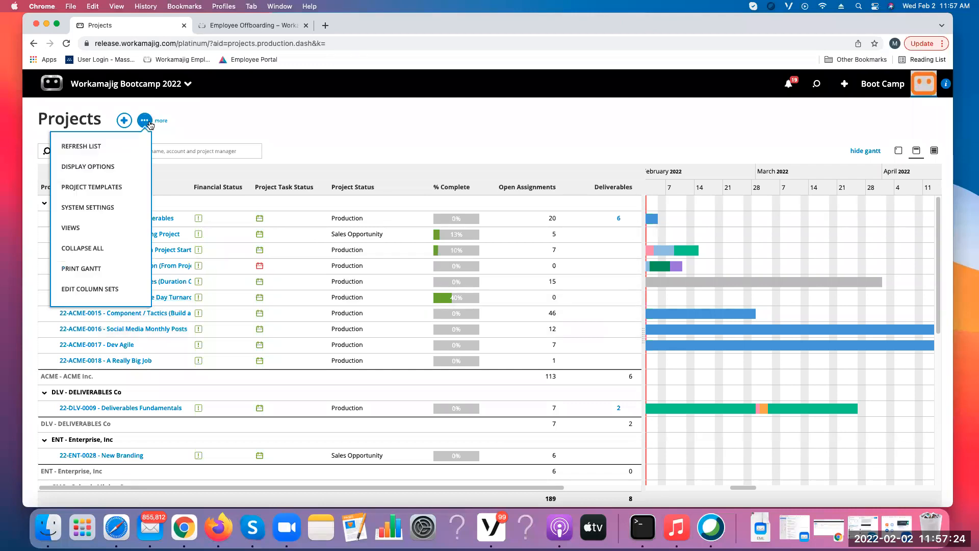
left_click(130, 189)
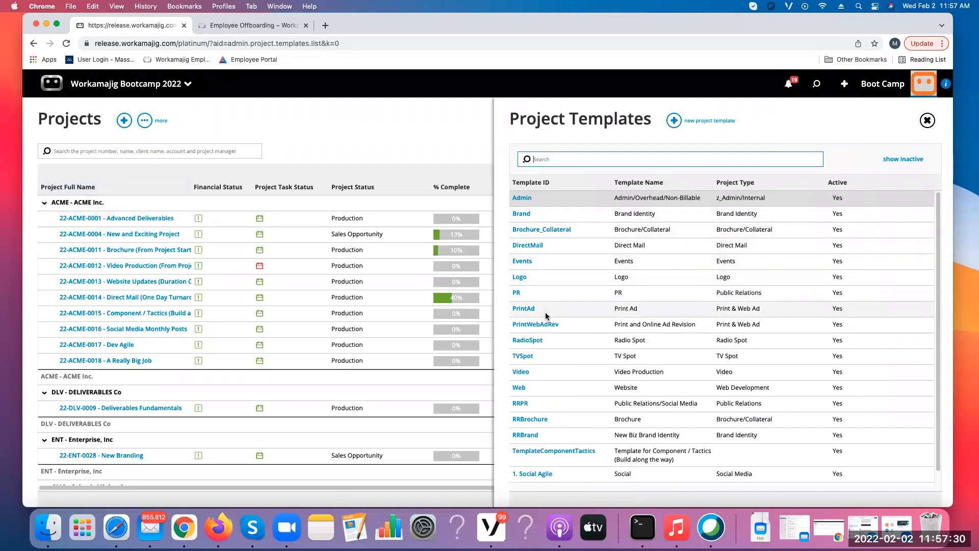
- Open the Logo template's schedule and examine the service and hours assigned to the Project Setup task
left_click(525, 281)
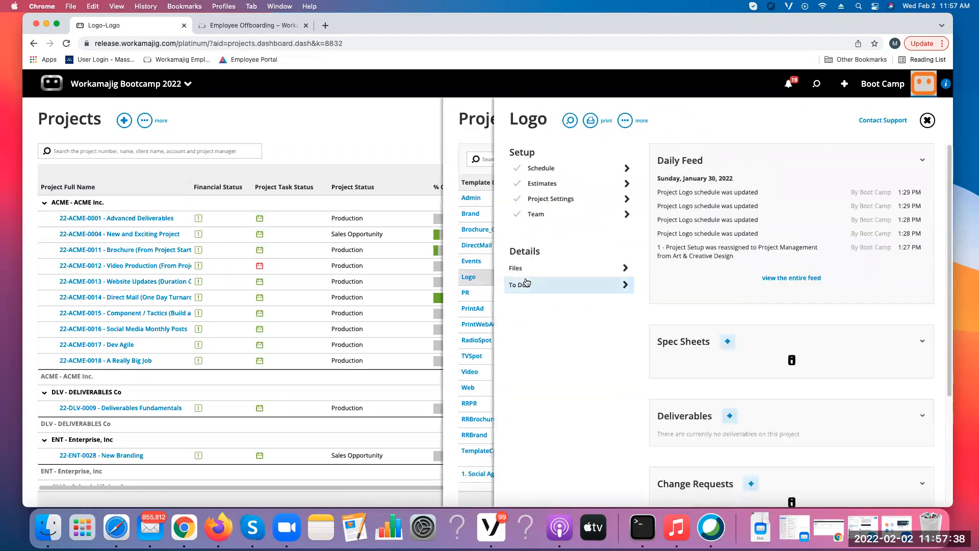
left_click(556, 169)
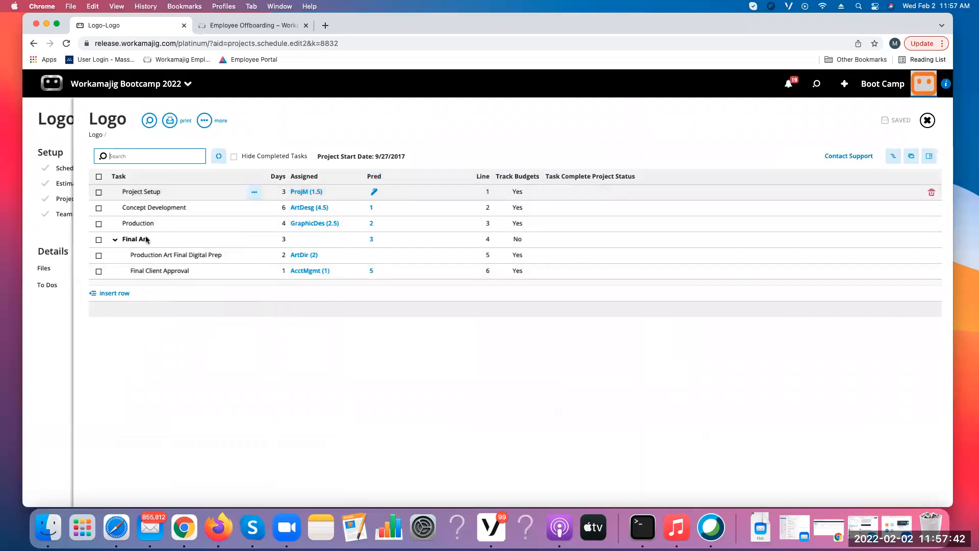
left_click(310, 193)
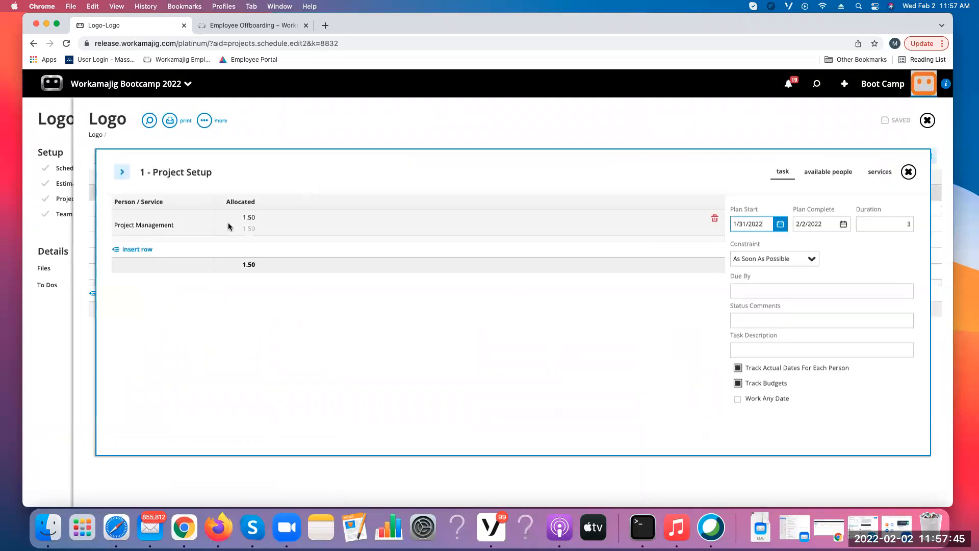
left_click(909, 172)
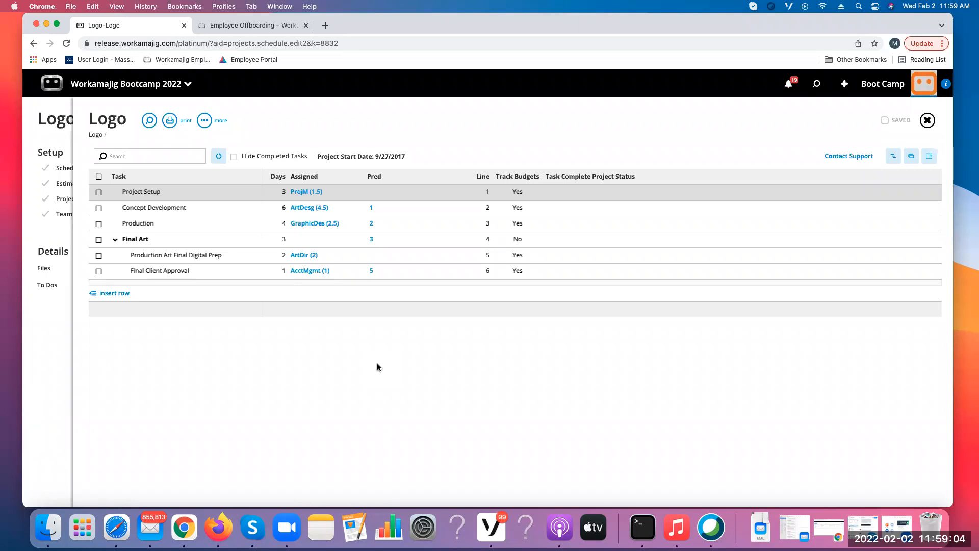
left_click(308, 194)
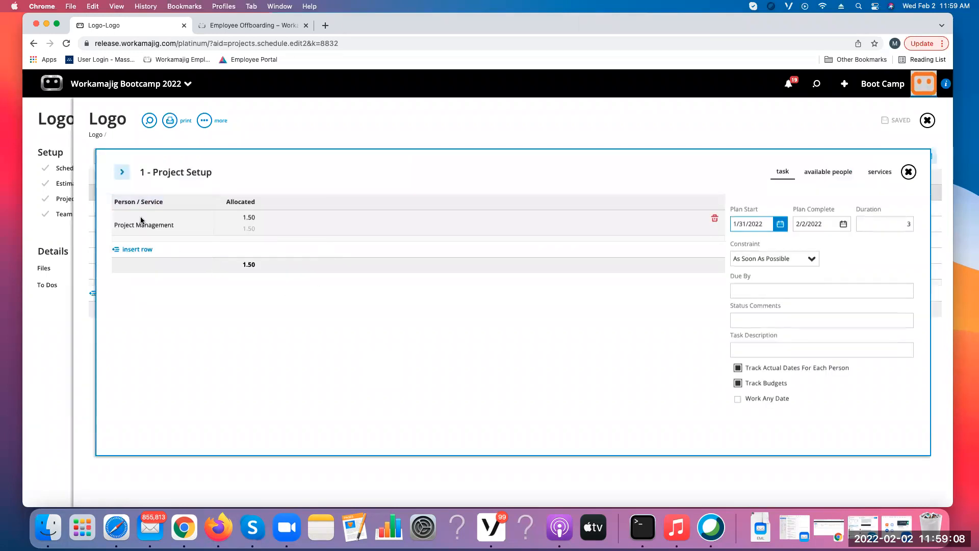
left_click(908, 172)
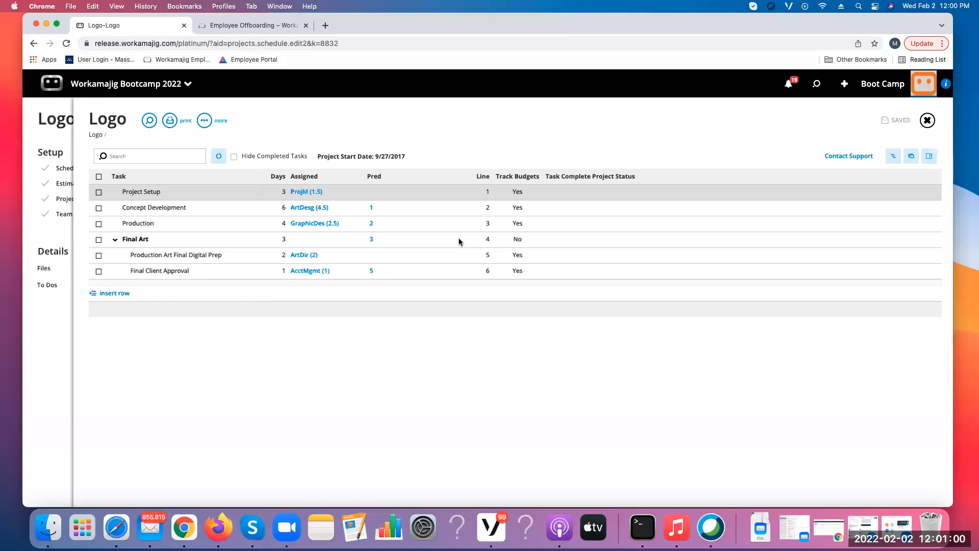
left_click(193, 193)
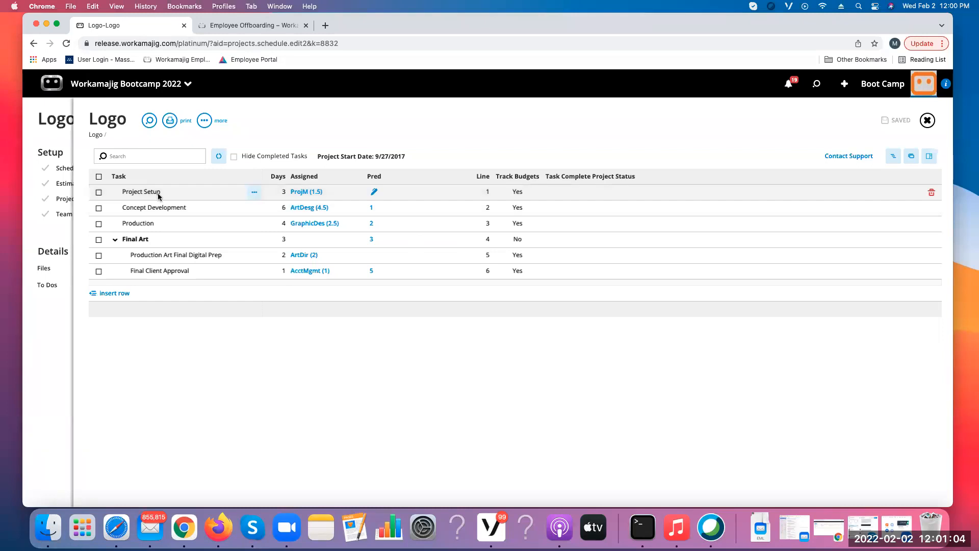
left_click(323, 194)
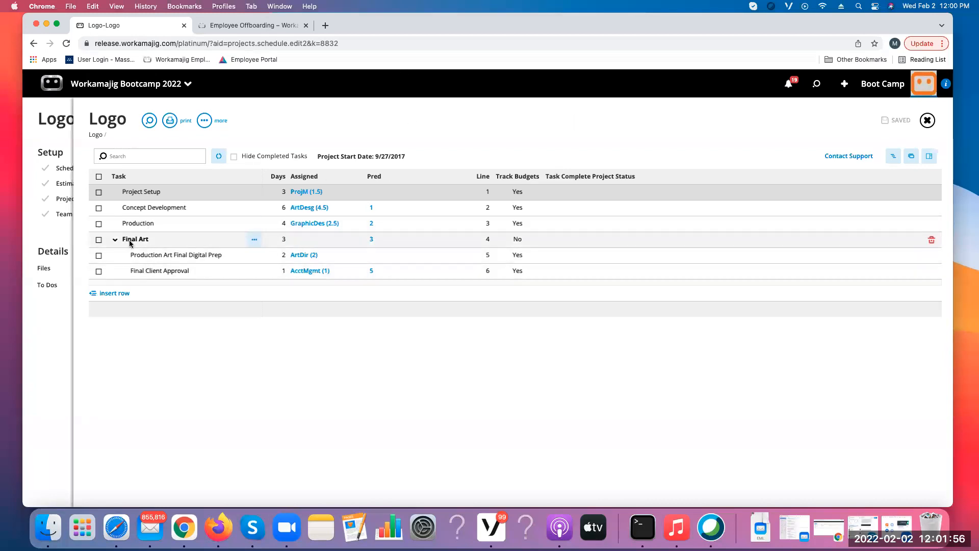
- Add a task named "ls;dfjl;askdfjlaskdjflksadjfkl" at the end of the Logo template's schedule and move it out one level
left_click(120, 293)
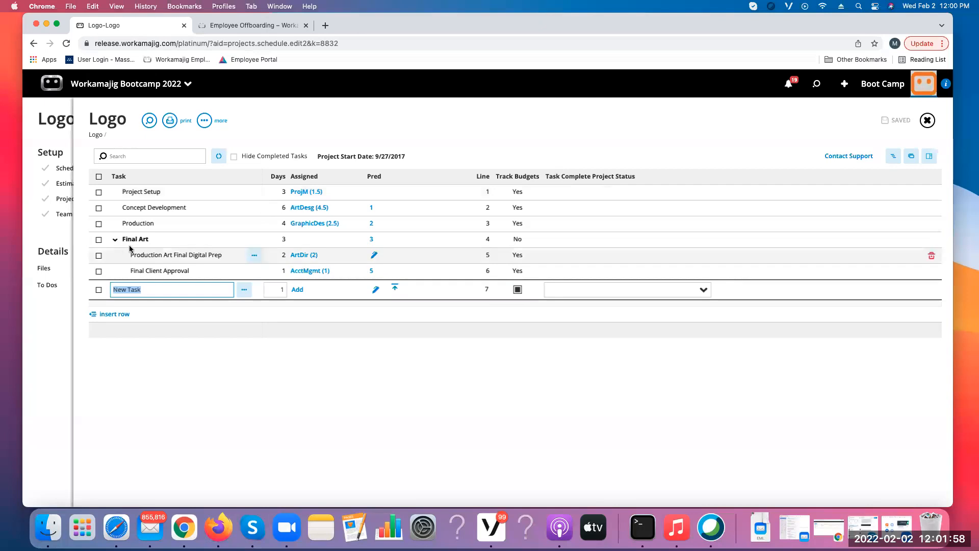
type("ls;dfjl;askdfjlaskdjflksadjfkl")
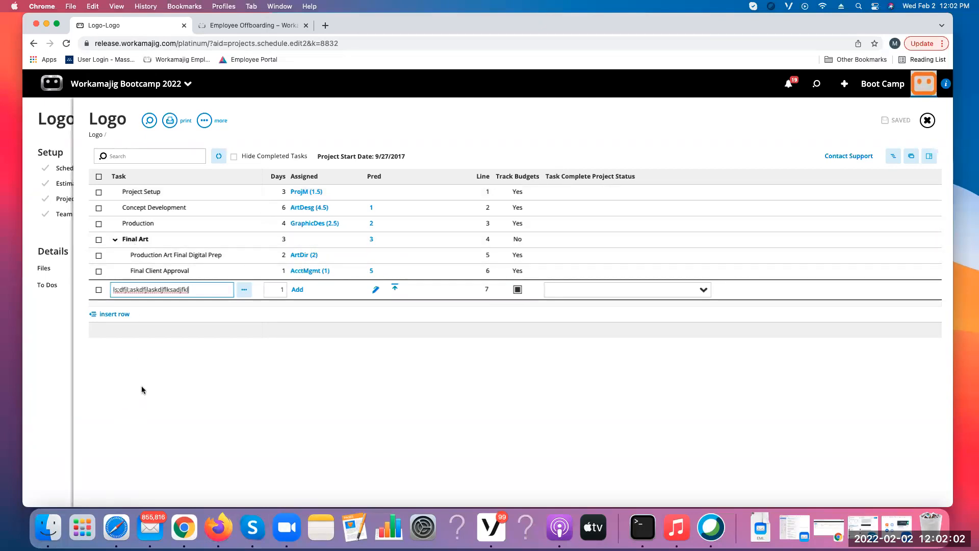
left_click(142, 385)
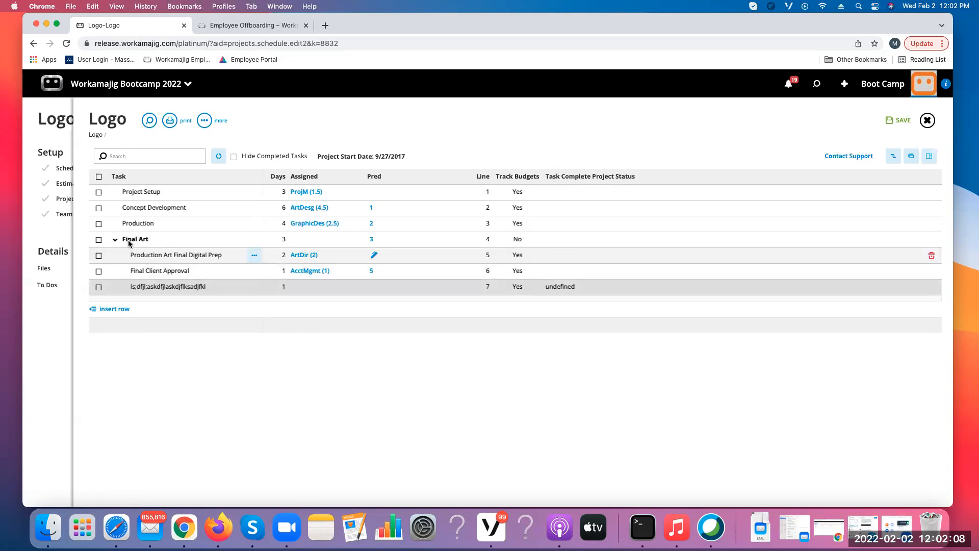
left_click(254, 288)
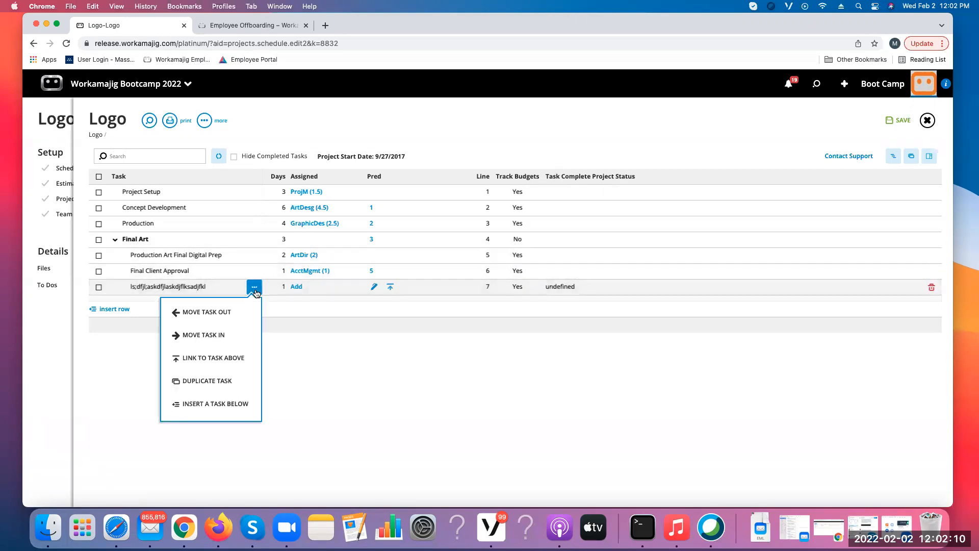
left_click(189, 312)
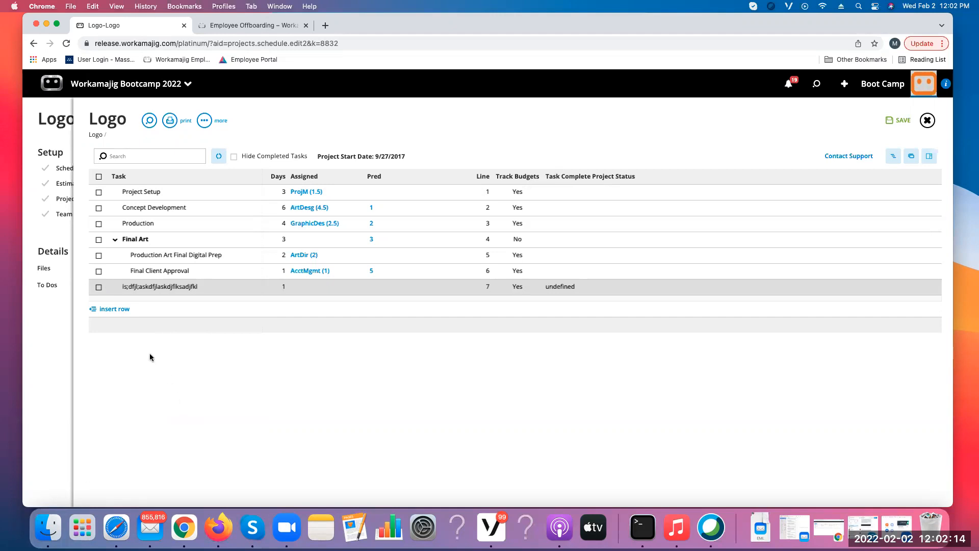
- Add a task named "sdfsdfsadfasdfsad" below the last task and indent it so that the task above becomes its summary task
left_click(117, 309)
type("sdfsdfsadfasdfsad")
left_click(164, 388)
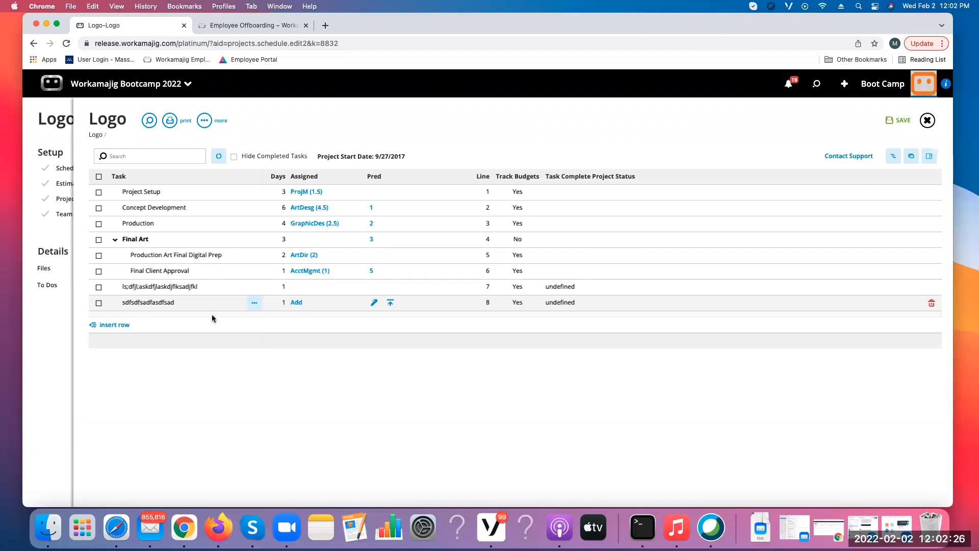
left_click(253, 304)
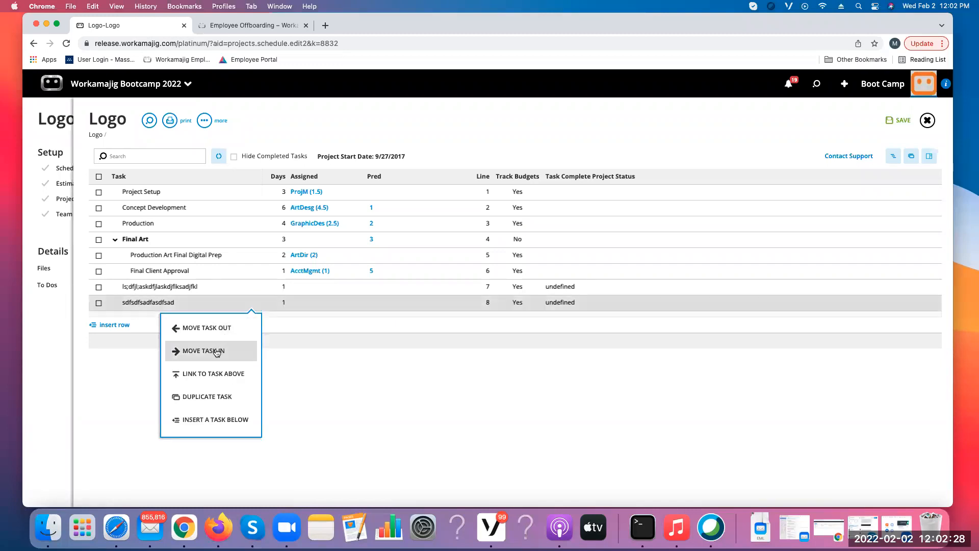
left_click(215, 351)
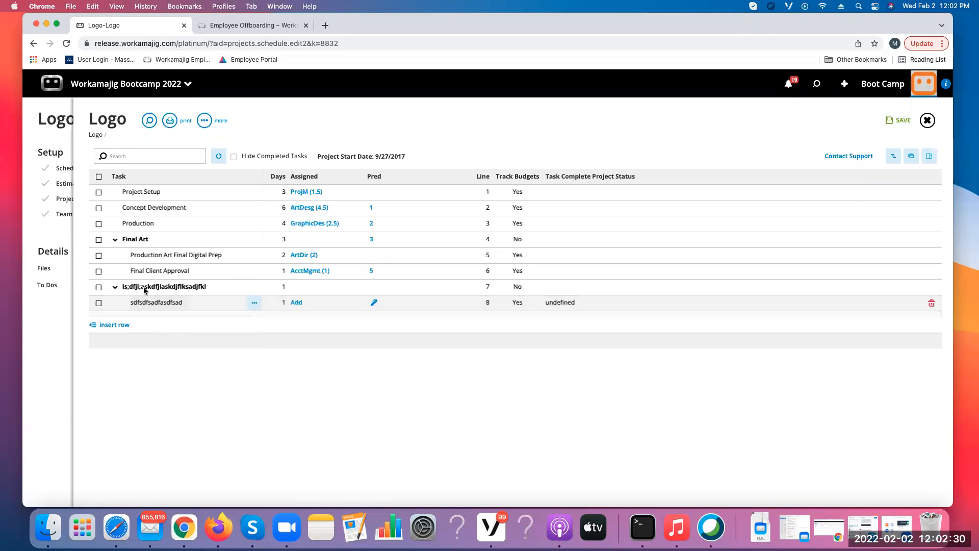